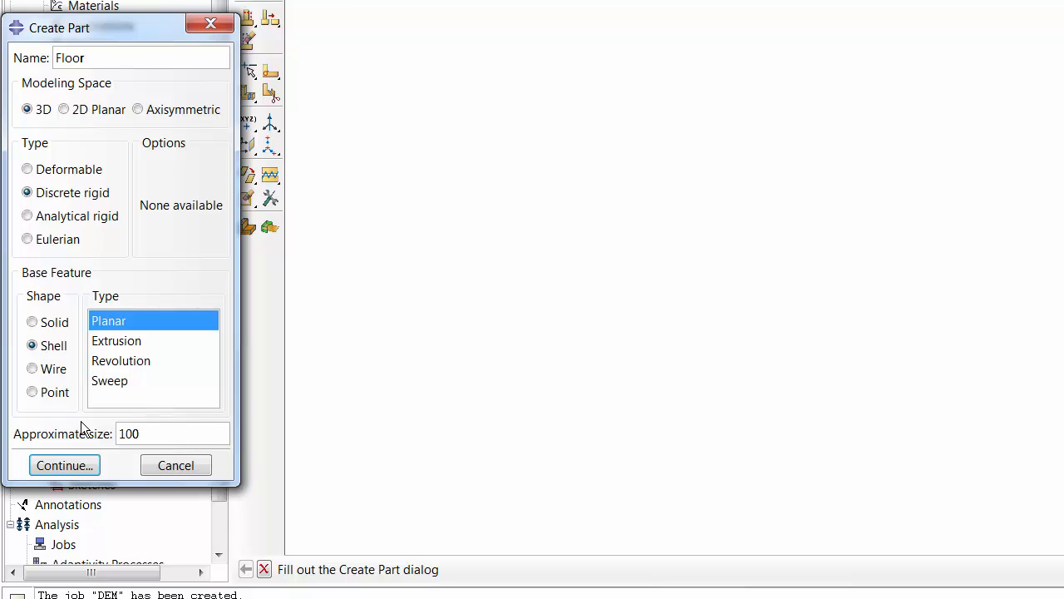
- Create the Floor part as a 3D discrete rigid planar shell and start placing isolated points in its sketch
{"action": "left_click", "coordinate": [65, 465]}
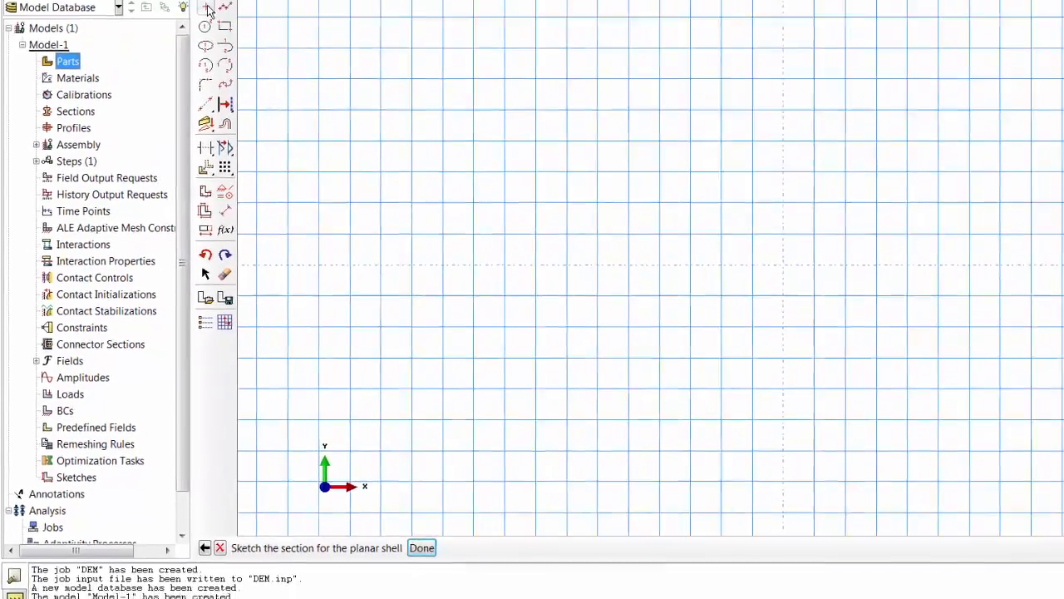
{"action": "left_click", "coordinate": [207, 9]}
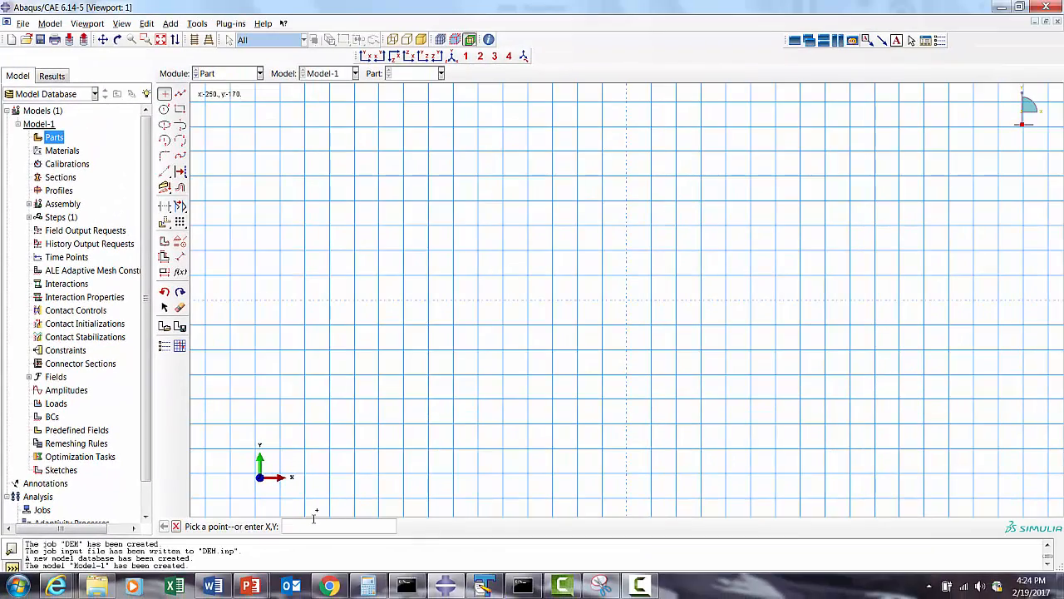
- Try to place an isolated point at 0,0,0
{"action": "type", "text": "0,0,0"}
{"action": "key", "text": "Return"}
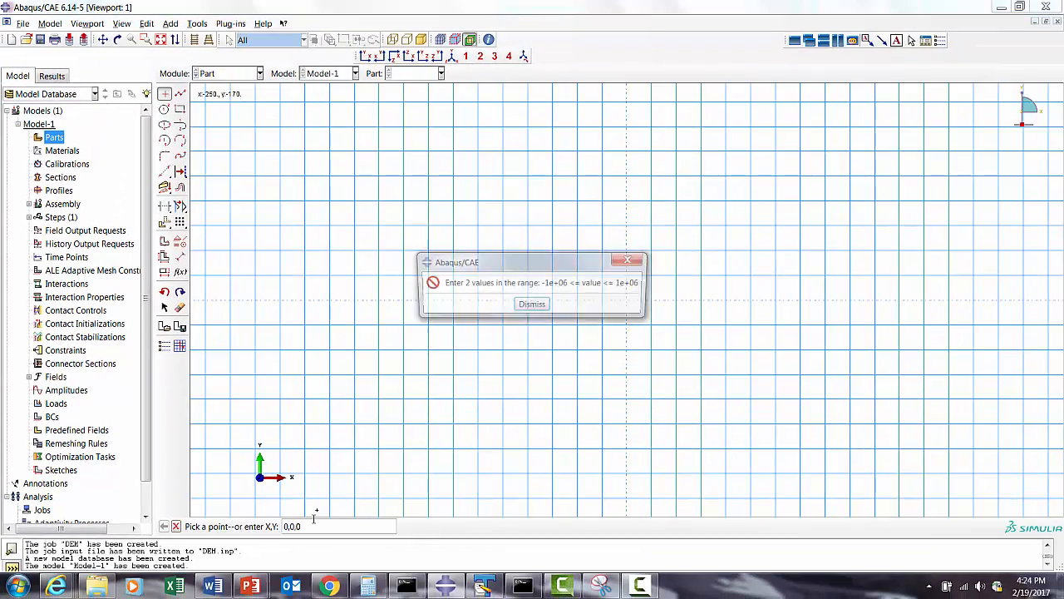
{"action": "left_click", "coordinate": [532, 305]}
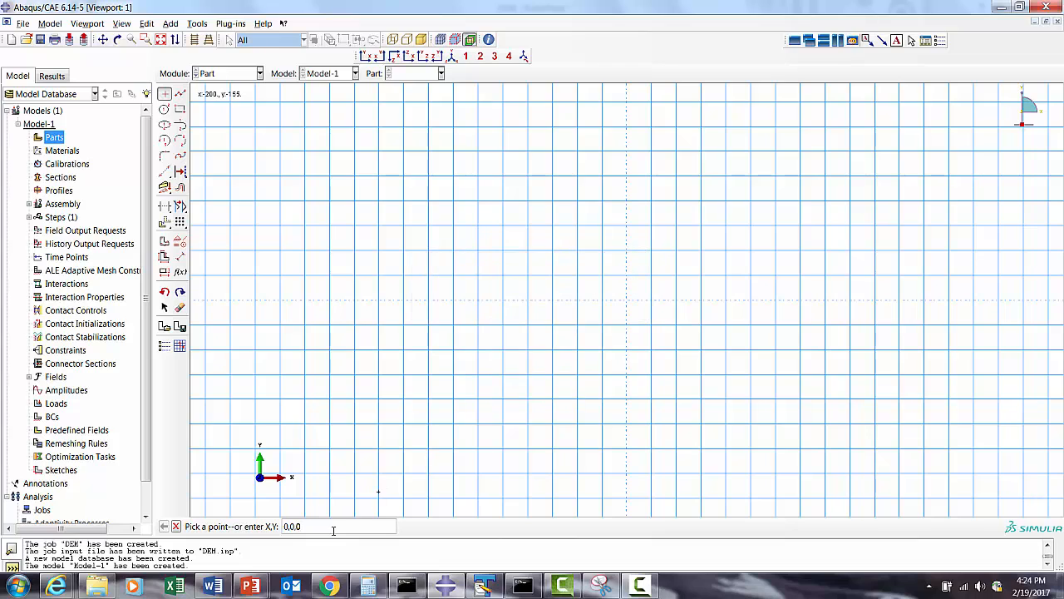
{"action": "key", "text": "Return"}
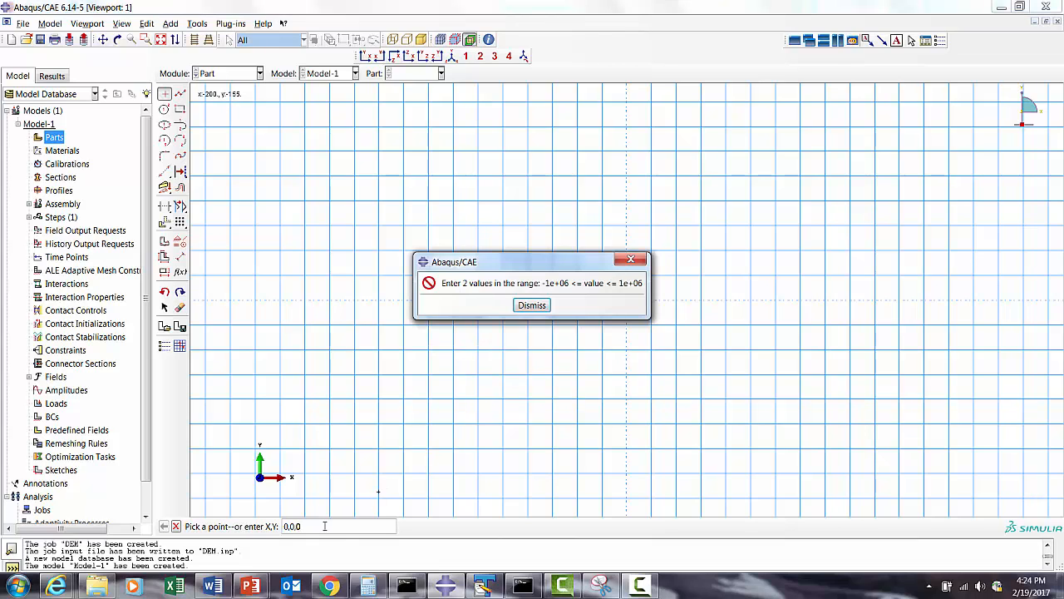
{"action": "left_click", "coordinate": [631, 259]}
- Place isolated points at 0,0, at -500,-500 and at 500,500 in the Floor sketch
{"action": "triple_click", "coordinate": [313, 523]}
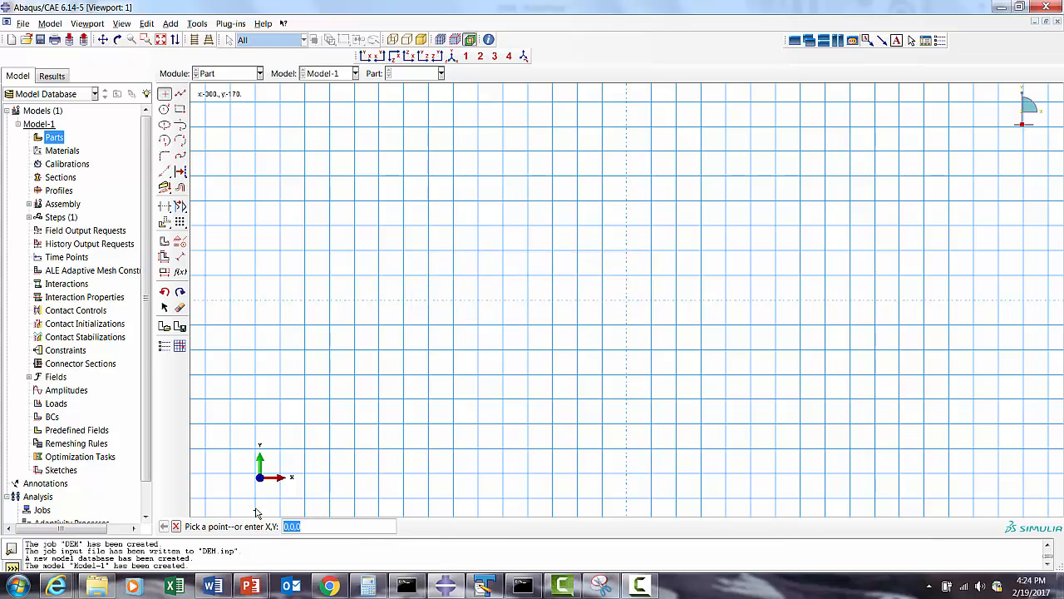
{"action": "type", "text": "0"}
{"action": "type", "text": "500"}
{"action": "key", "text": "Return"}
{"action": "left_click", "coordinate": [160, 39]}
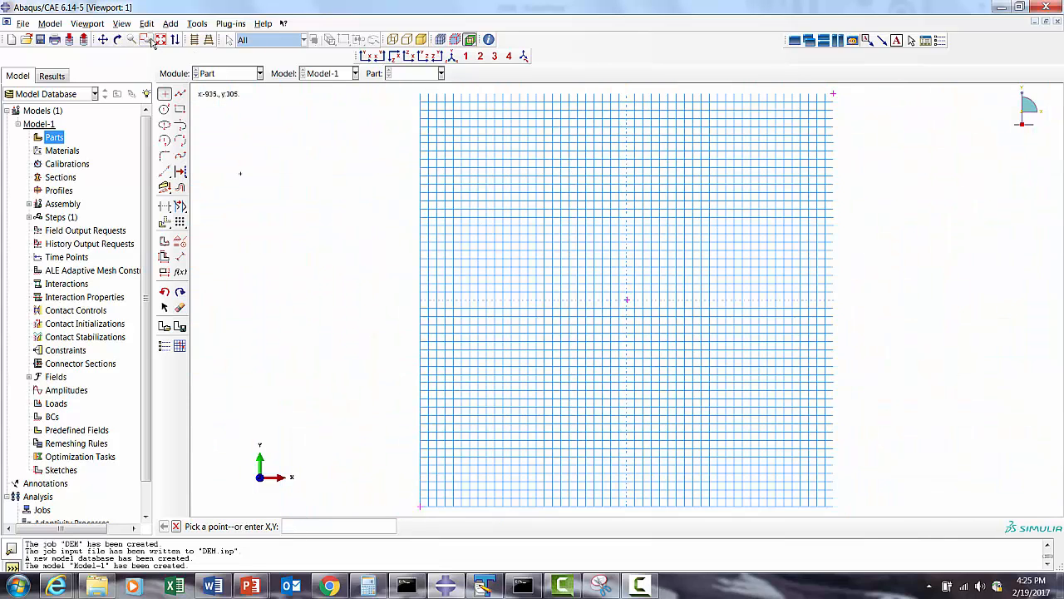
- Draw a rectangle between the corner points -500,-500 and 500,500 and finish the Floor sketch
{"action": "left_click", "coordinate": [180, 112]}
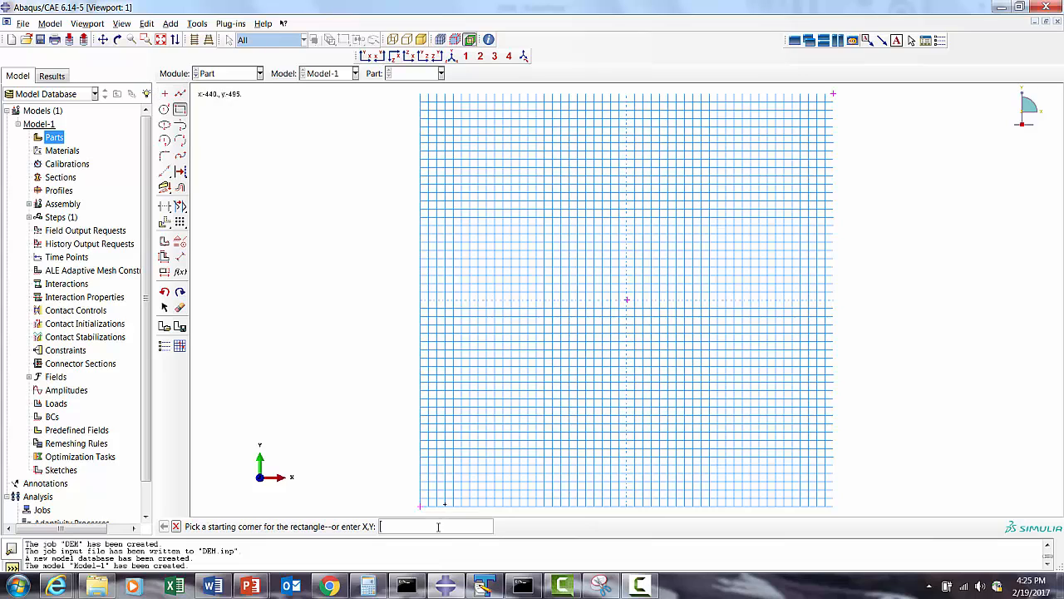
{"action": "left_click", "coordinate": [421, 505]}
{"action": "left_click", "coordinate": [829, 97]}
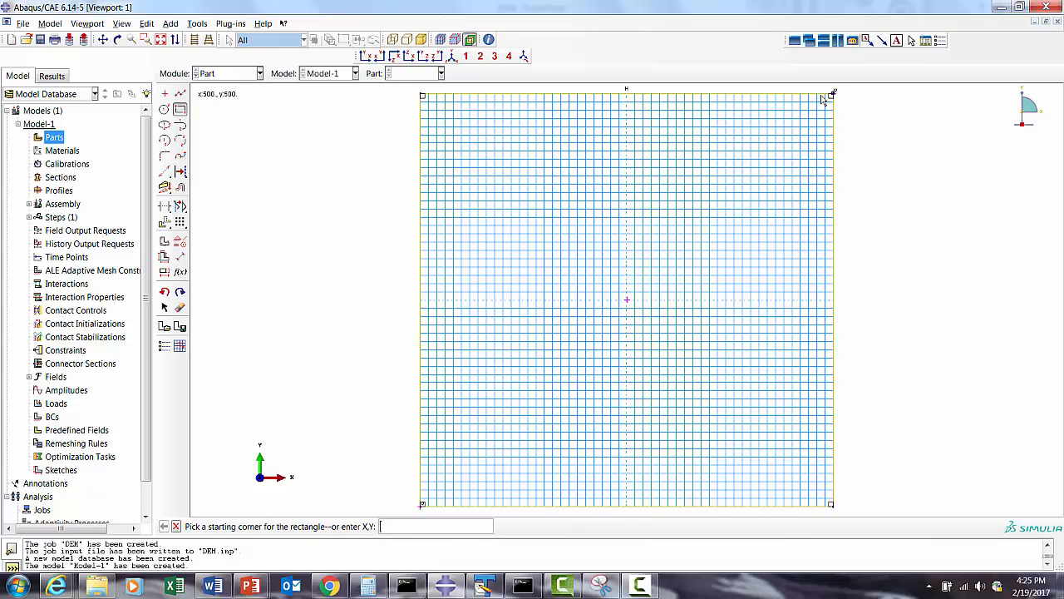
{"action": "left_click", "coordinate": [176, 526]}
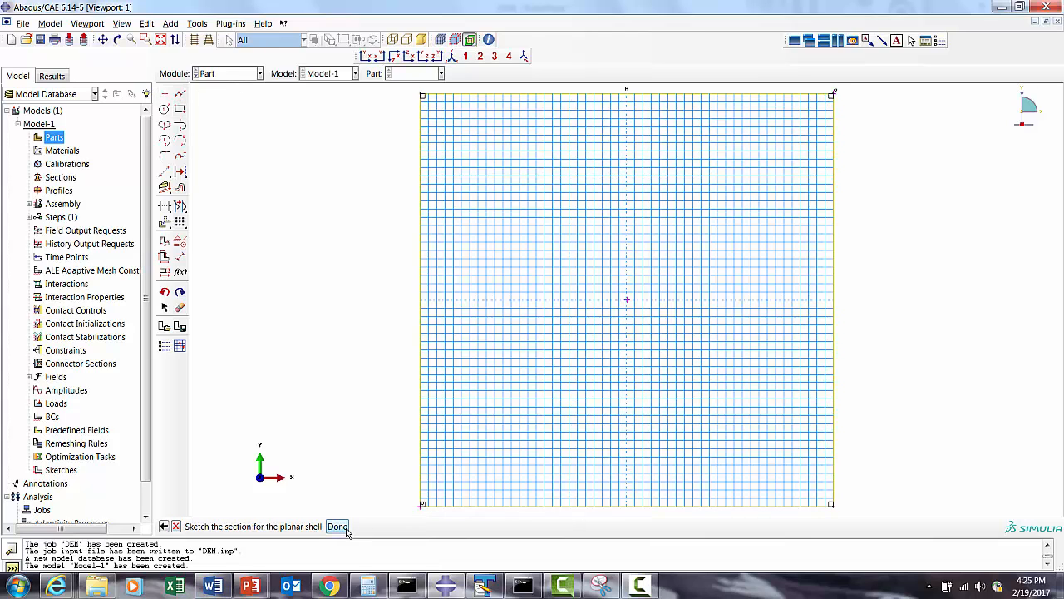
{"action": "left_click", "coordinate": [338, 527]}
- Switch to the Property module and add a reference point at the centre of the Floor part
{"action": "left_click", "coordinate": [75, 39]}
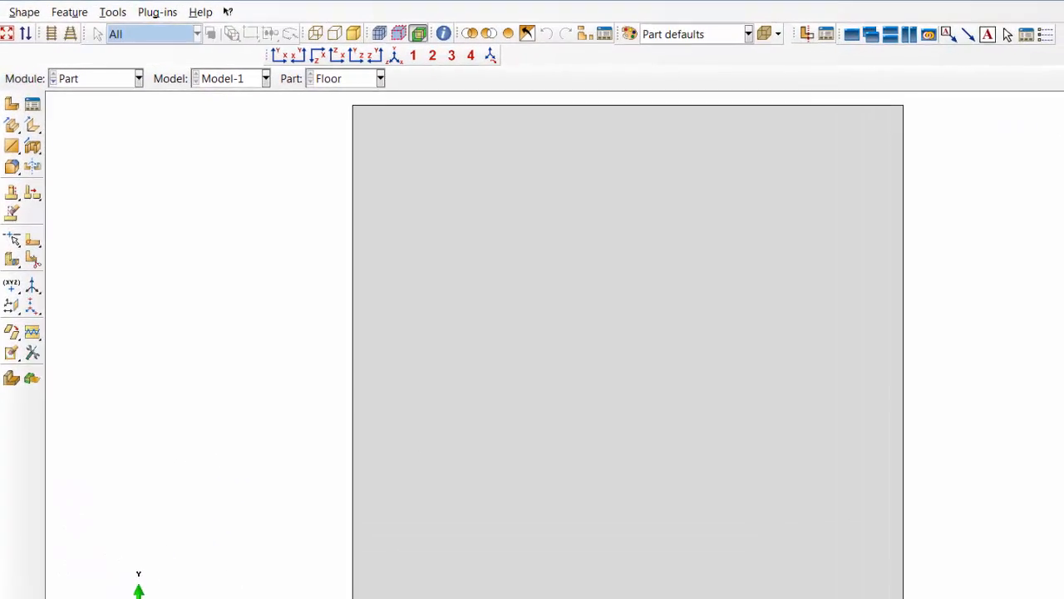
{"action": "left_click_drag", "start_coordinate": [556, 357], "coordinate": [806, 354]}
{"action": "left_click_drag", "start_coordinate": [876, 467], "coordinate": [713, 471]}
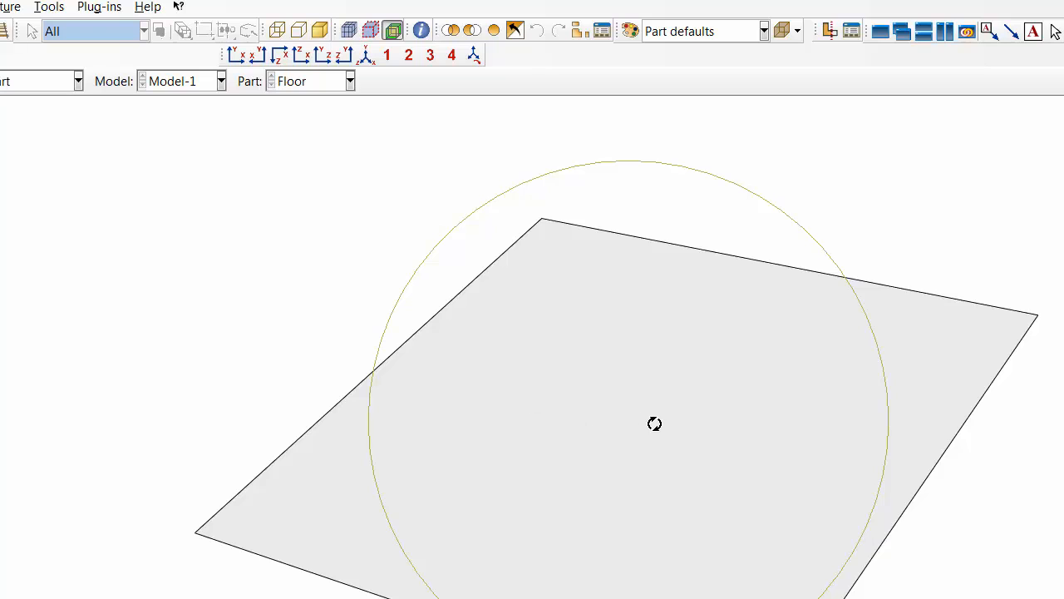
{"action": "left_click", "coordinate": [10, 88]}
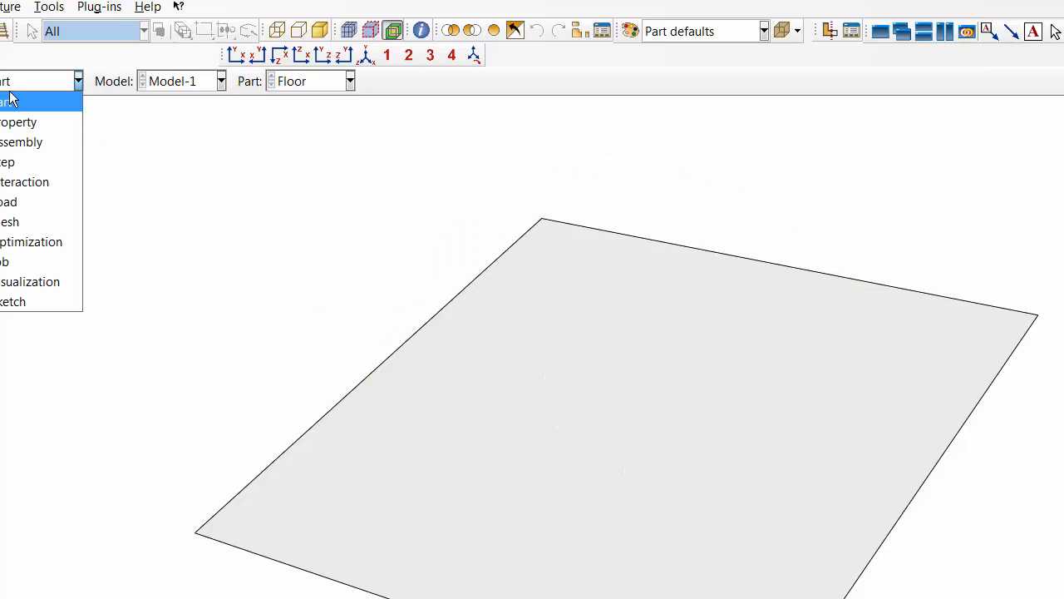
{"action": "left_click", "coordinate": [21, 119]}
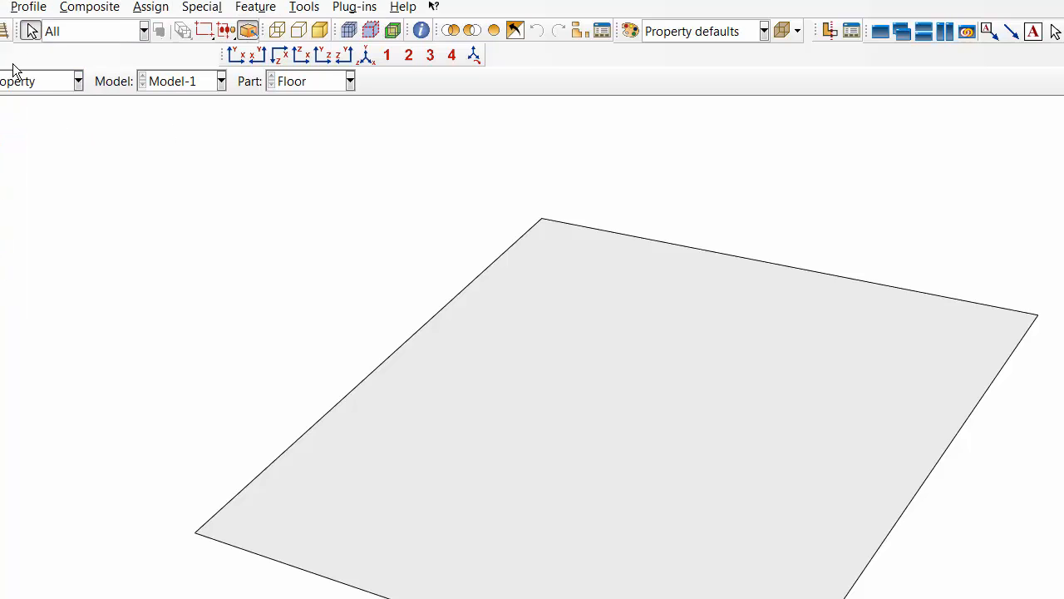
{"action": "left_click", "coordinate": [304, 7]}
{"action": "left_click", "coordinate": [314, 53]}
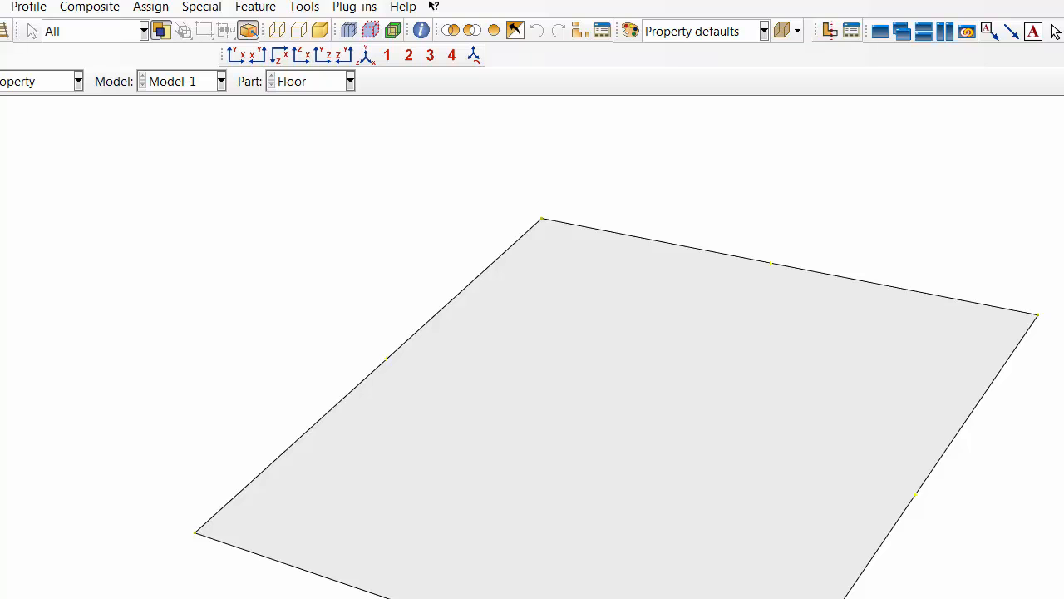
{"action": "left_click", "coordinate": [32, 30]}
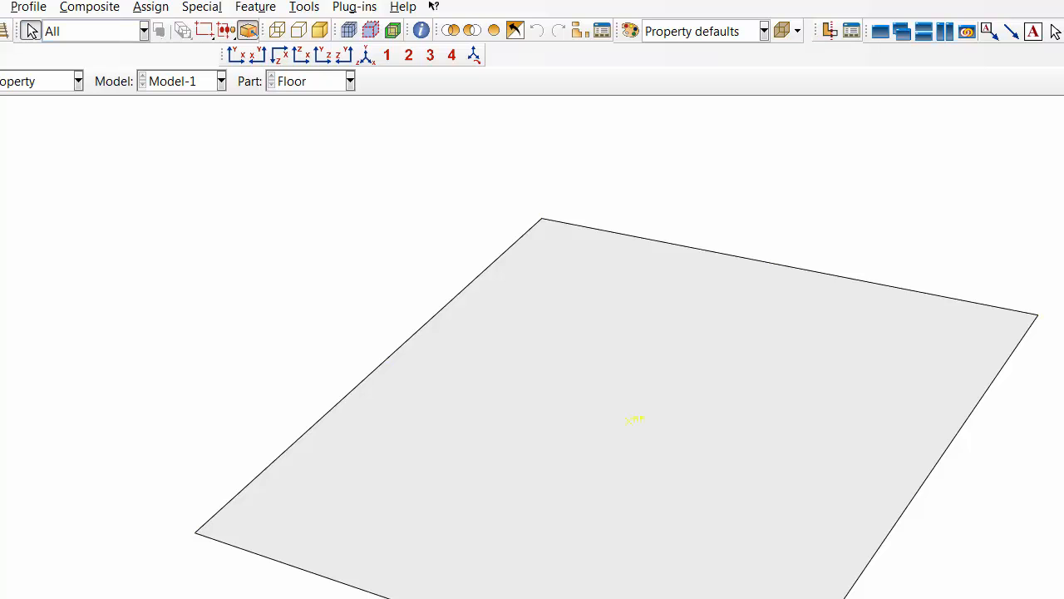
- Create a 3D deformable solid extrusion part named Particles with an approximate size of 250
{"action": "left_click", "coordinate": [37, 67]}
{"action": "double_click", "coordinate": [64, 69]}
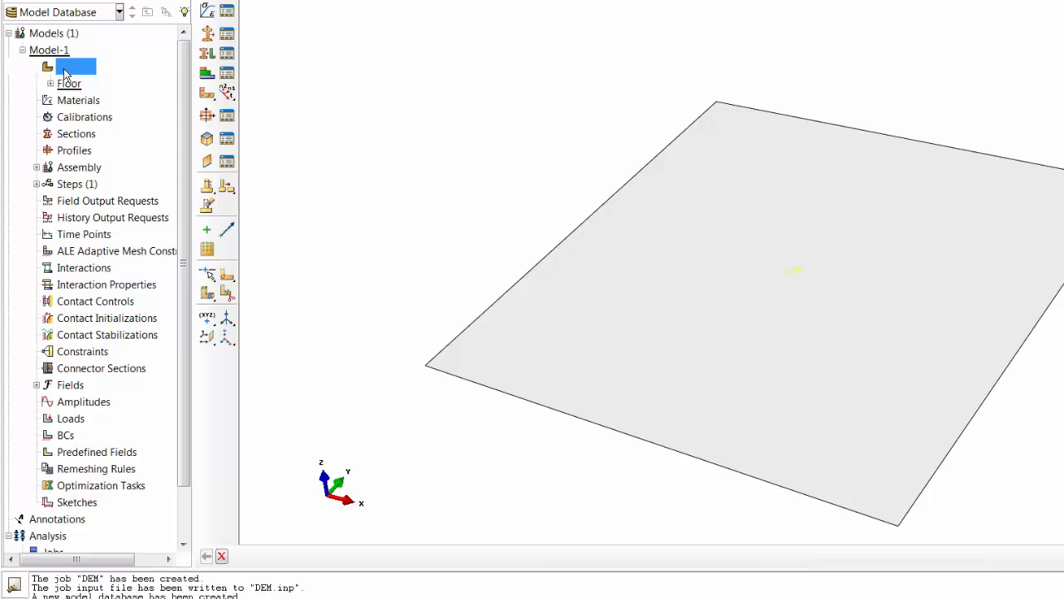
{"action": "right_click", "coordinate": [64, 71]}
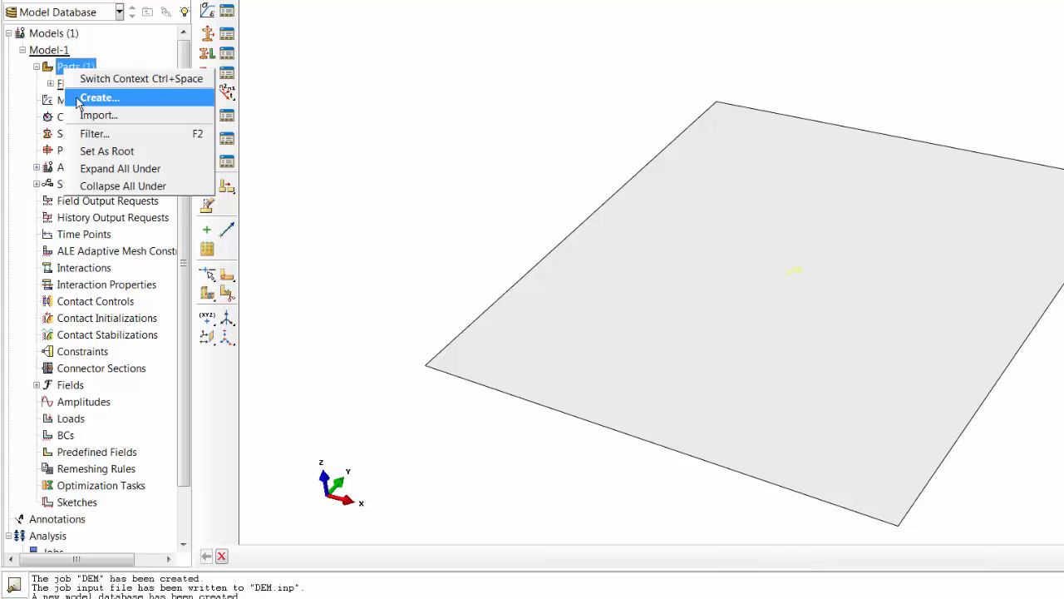
{"action": "left_click", "coordinate": [83, 98]}
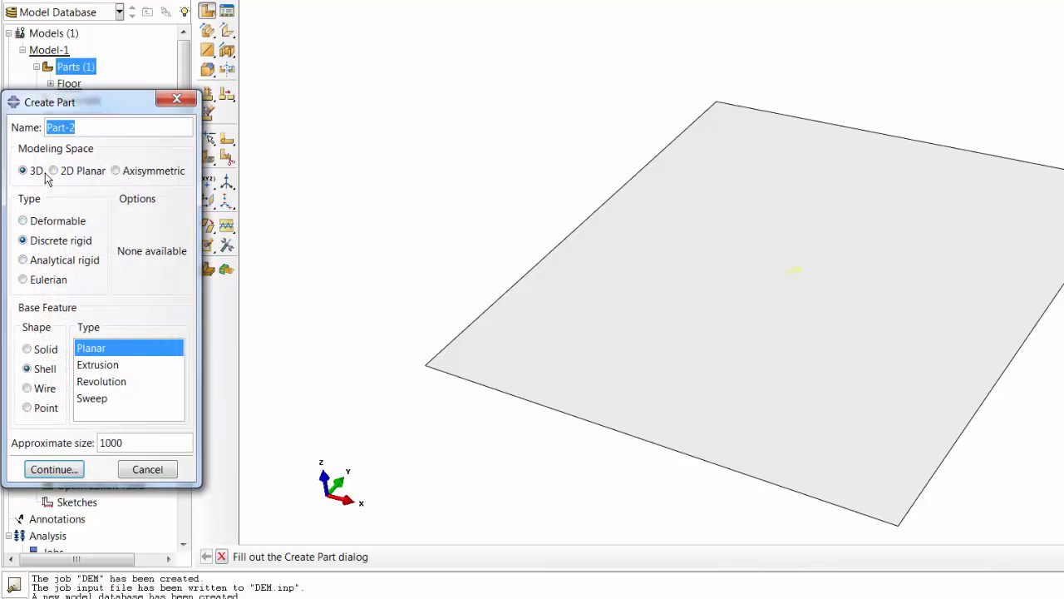
{"action": "left_click", "coordinate": [27, 350]}
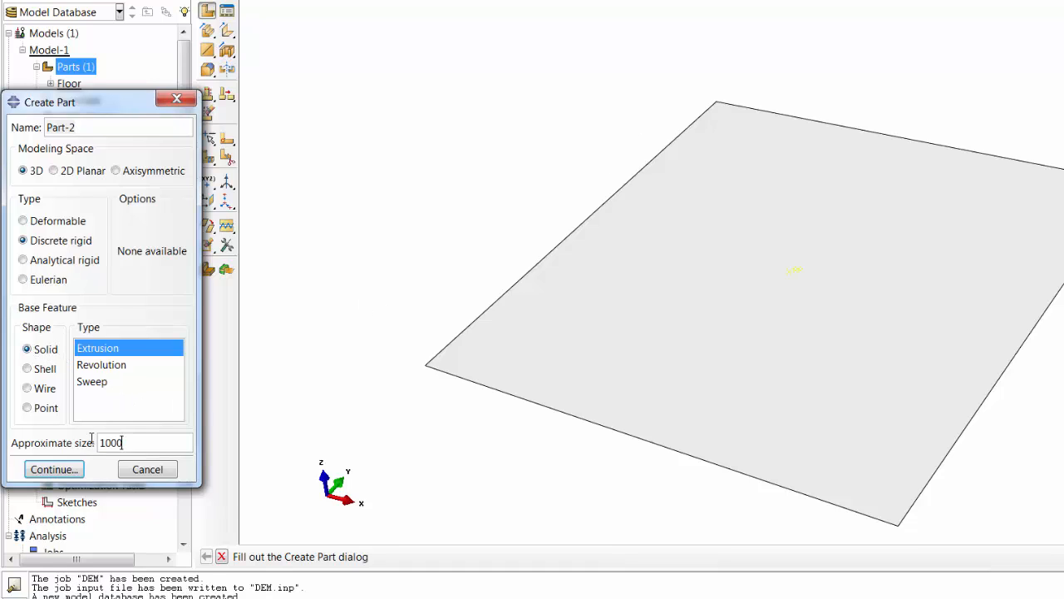
{"action": "double_click", "coordinate": [122, 442]}
{"action": "type", "text": "250"}
{"action": "left_click_drag", "start_coordinate": [92, 123], "coordinate": [14, 127]}
{"action": "type", "text": "Pa"}
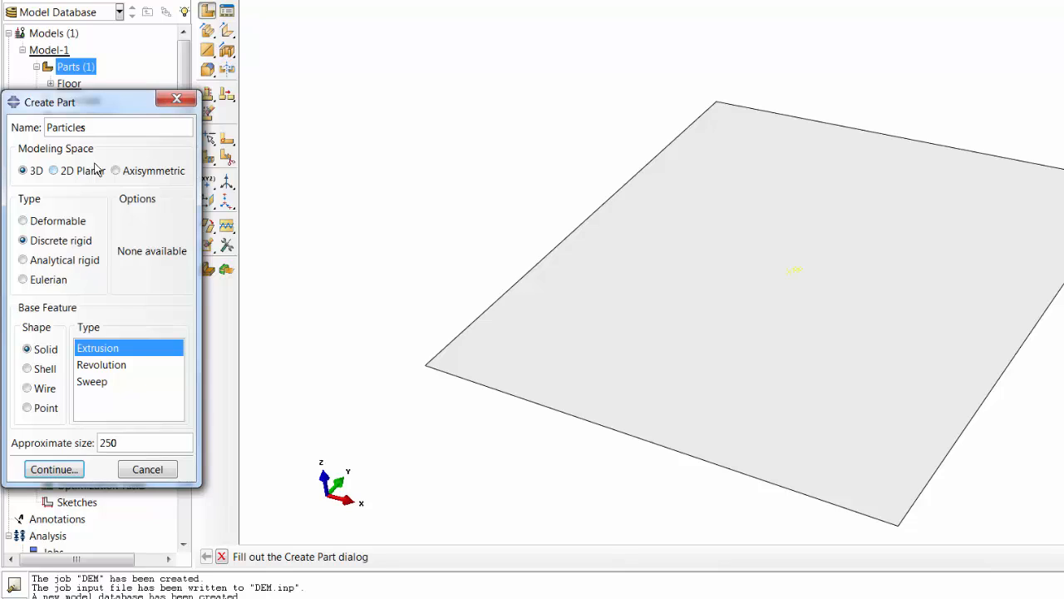
{"action": "left_click", "coordinate": [46, 223]}
{"action": "left_click", "coordinate": [69, 474]}
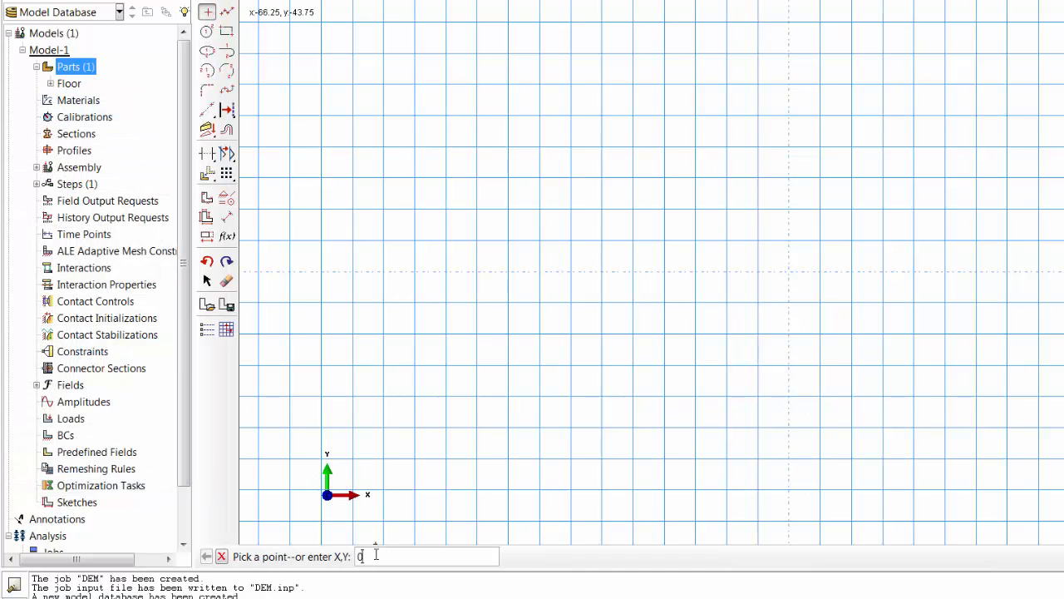
- Place a point at 0,0 and draw a circle of about 25 radius centred on it
{"action": "type", "text": "0,0"}
{"action": "key", "text": "Return"}
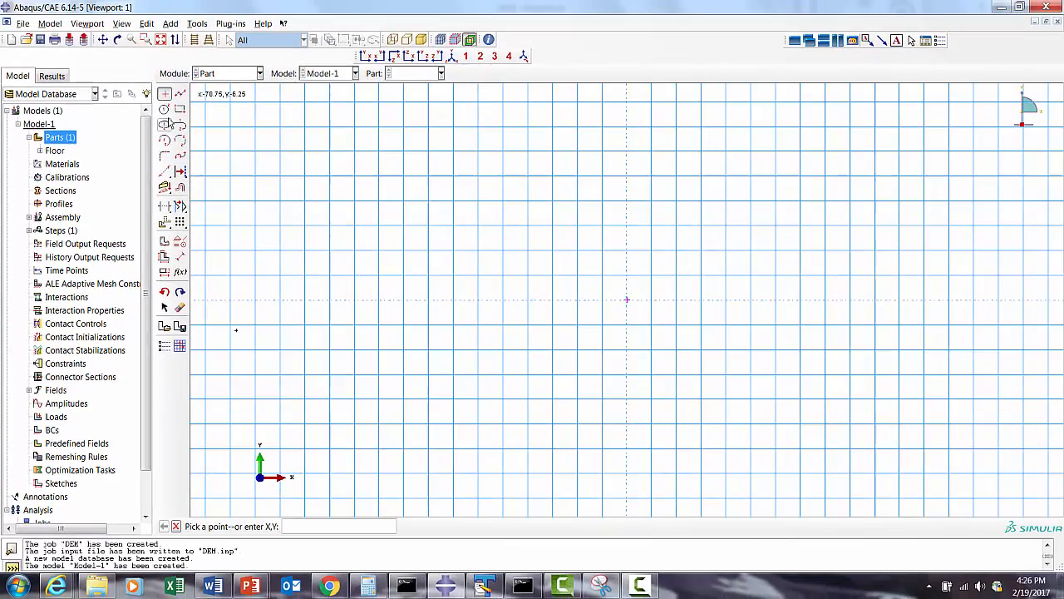
{"action": "left_click", "coordinate": [206, 31]}
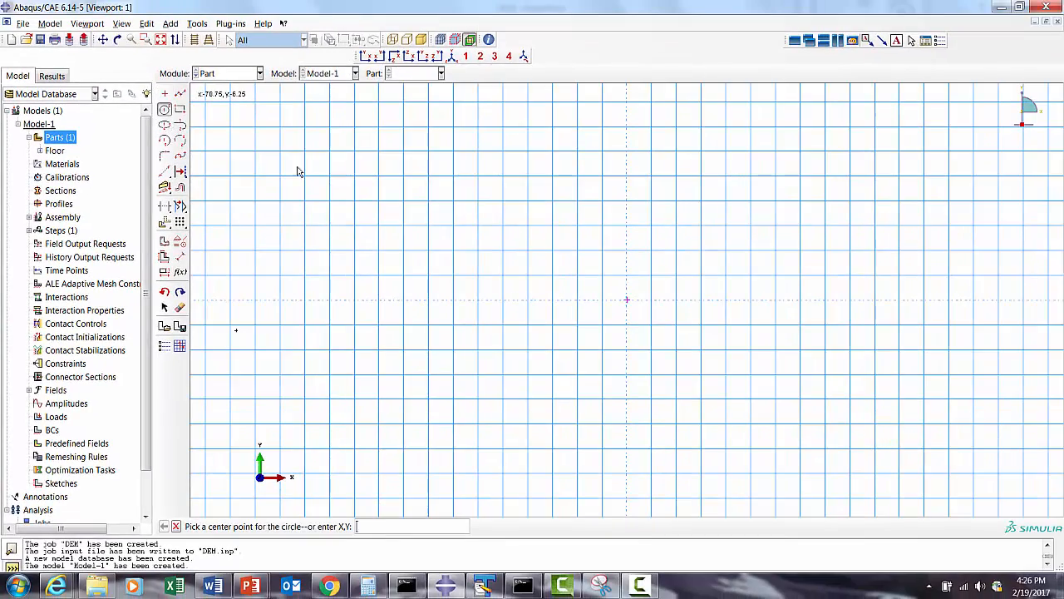
{"action": "left_click", "coordinate": [627, 300]}
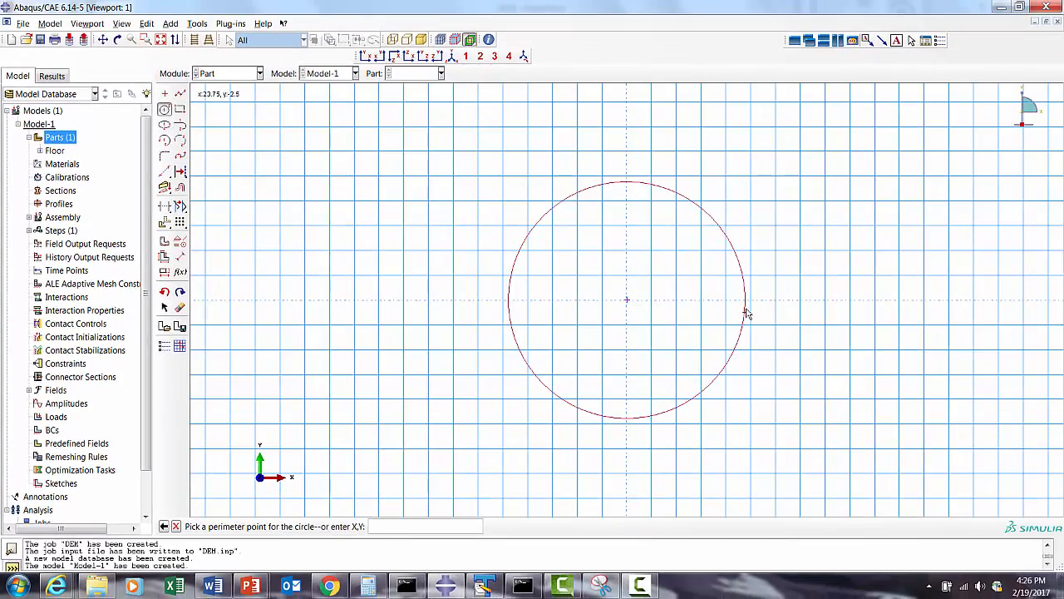
{"action": "left_click", "coordinate": [750, 301]}
- Dimension the circle's radius, accepting the value 25
{"action": "left_click", "coordinate": [180, 256]}
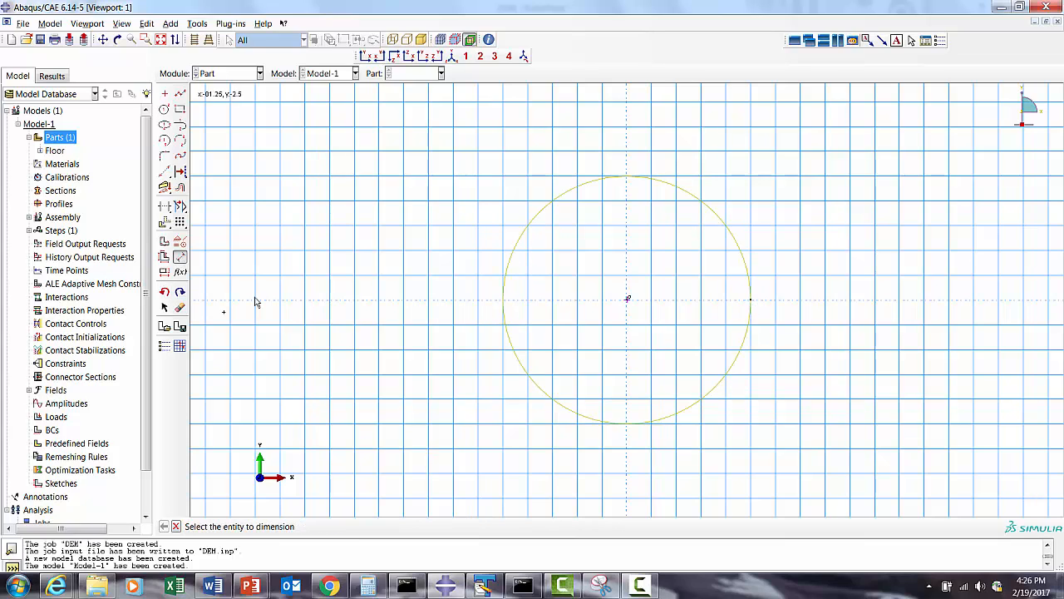
{"action": "left_click", "coordinate": [553, 404]}
{"action": "left_click", "coordinate": [500, 422]}
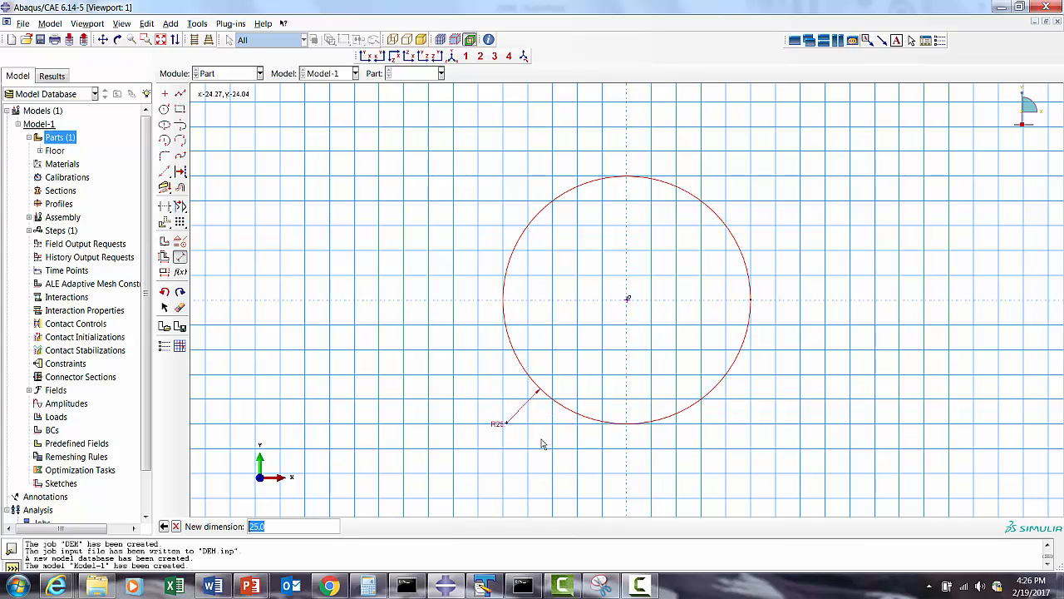
{"action": "key", "text": "Return"}
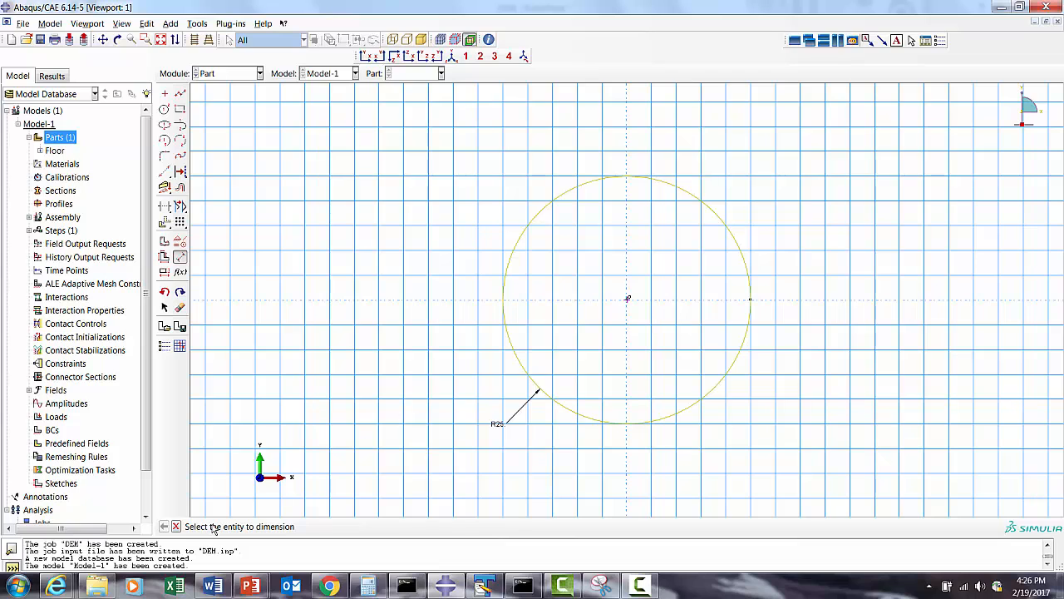
{"action": "left_click", "coordinate": [176, 527]}
- Finish the circle sketch and extrude it to a depth of 100
{"action": "left_click", "coordinate": [347, 526]}
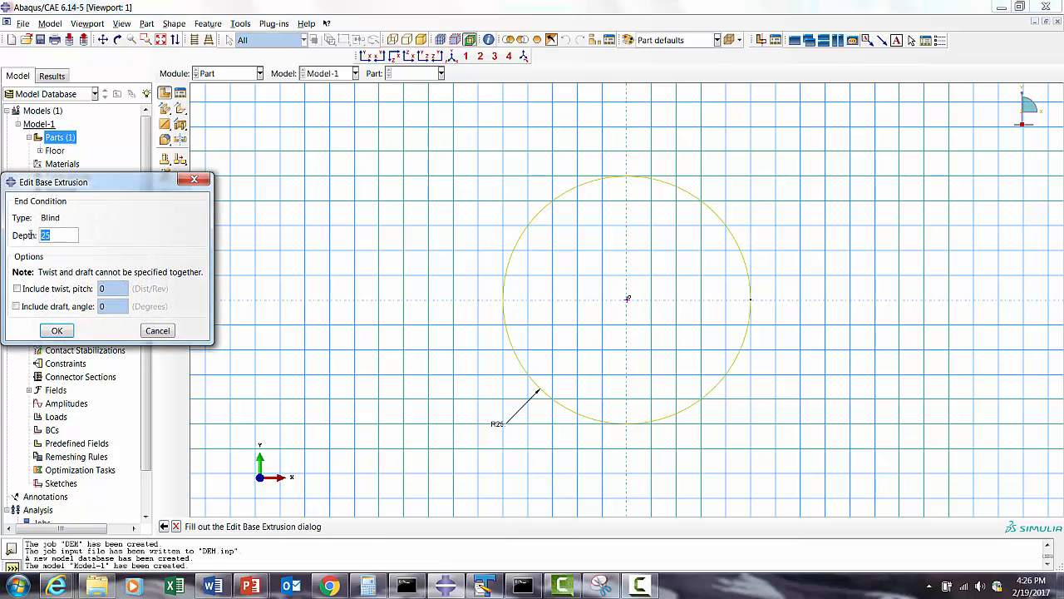
{"action": "type", "text": "100"}
{"action": "left_click", "coordinate": [62, 330]}
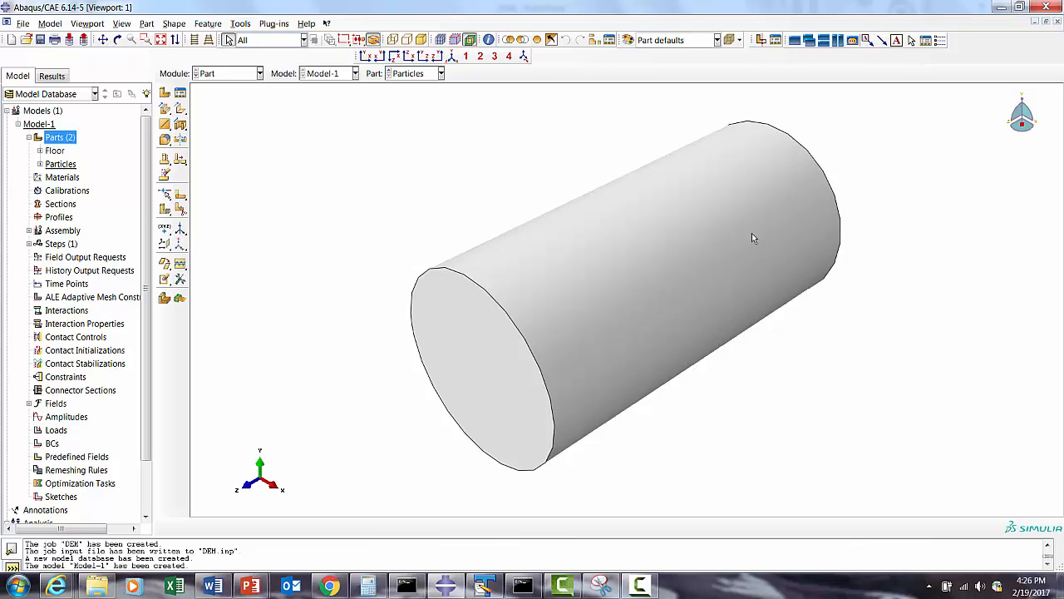
- Create a datum plane on the cylinder from the XZ plane with an offset of 0
{"action": "left_click", "coordinate": [164, 244]}
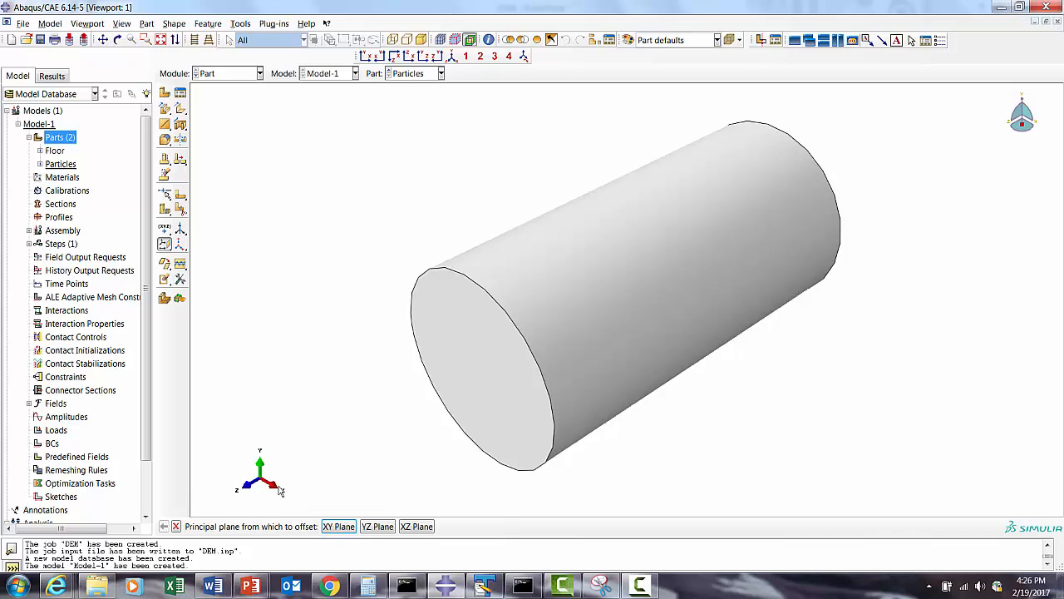
{"action": "left_click", "coordinate": [416, 527]}
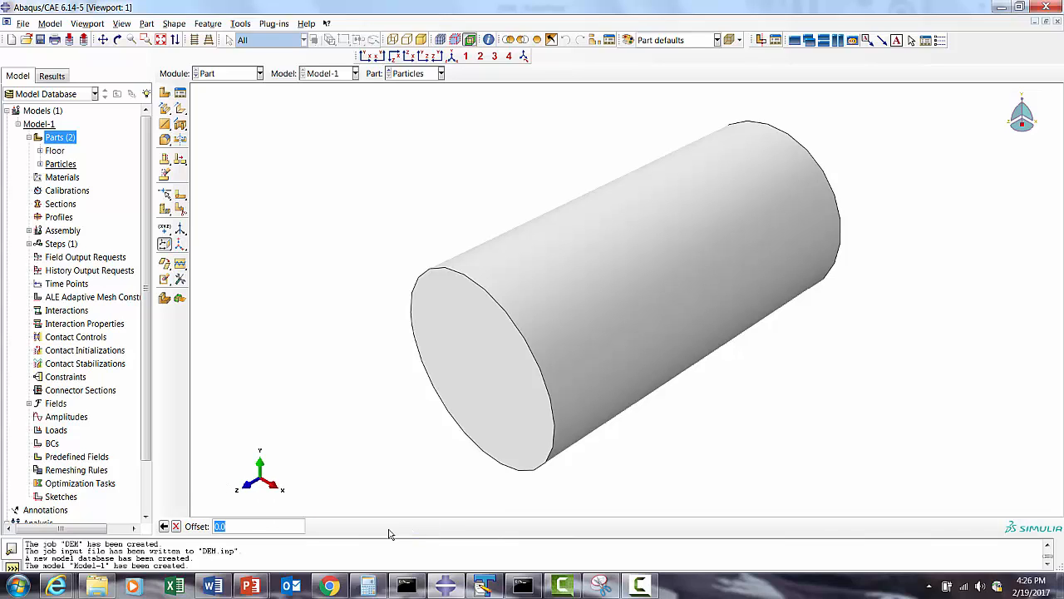
{"action": "key", "text": "Return"}
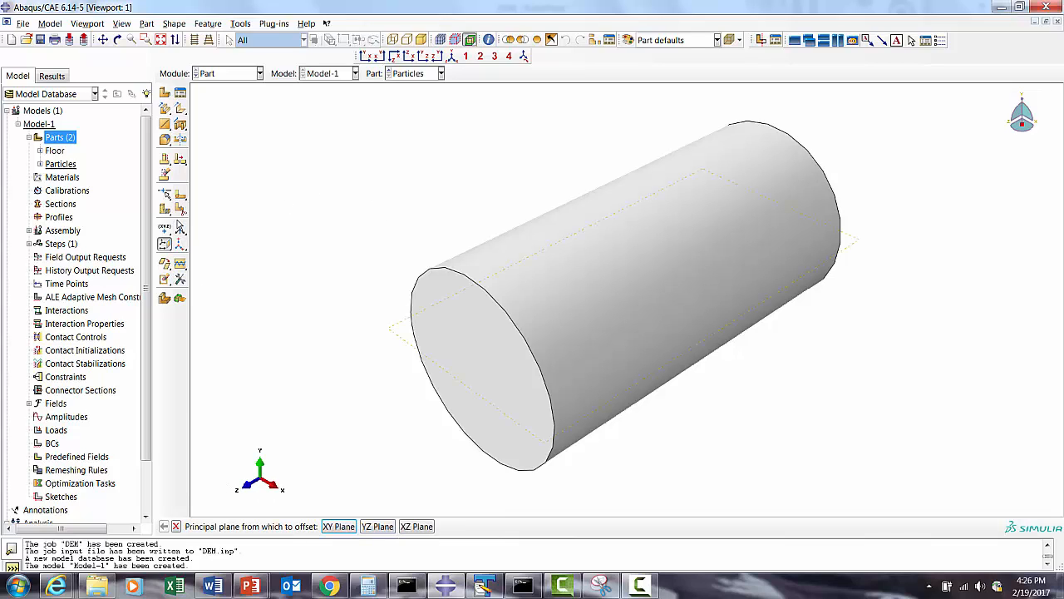
- Partition the cylinder's cell along its XZ datum plane
{"action": "left_click", "coordinate": [181, 209]}
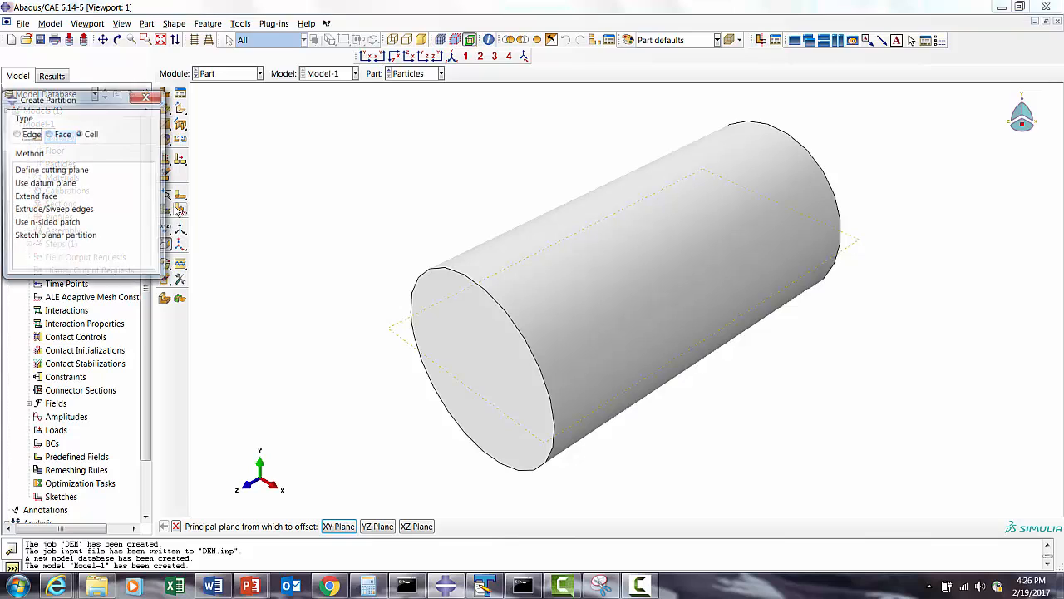
{"action": "left_click", "coordinate": [47, 183]}
{"action": "left_click", "coordinate": [483, 396]}
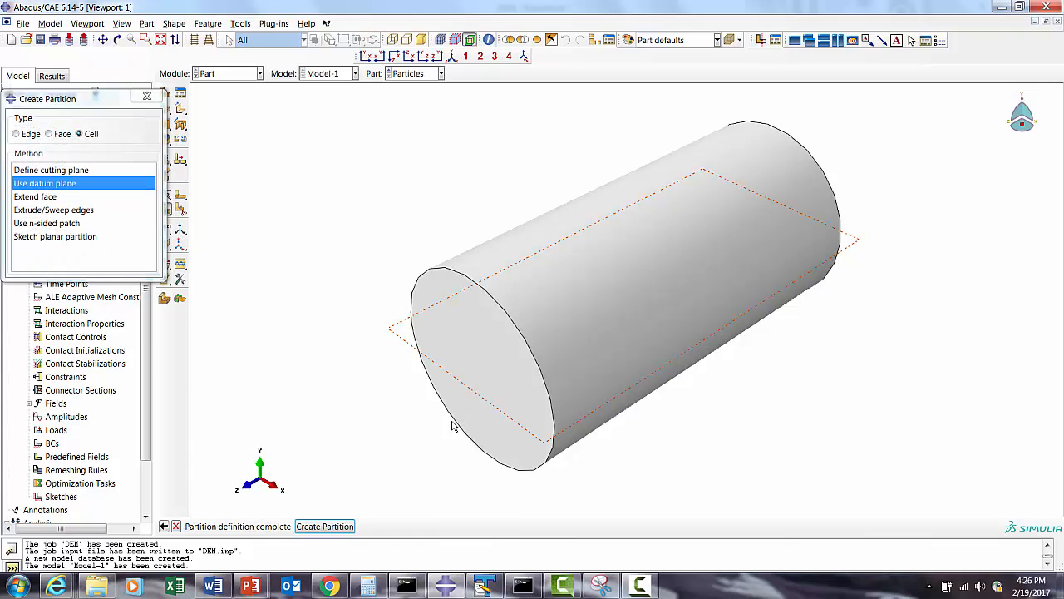
{"action": "left_click", "coordinate": [336, 526]}
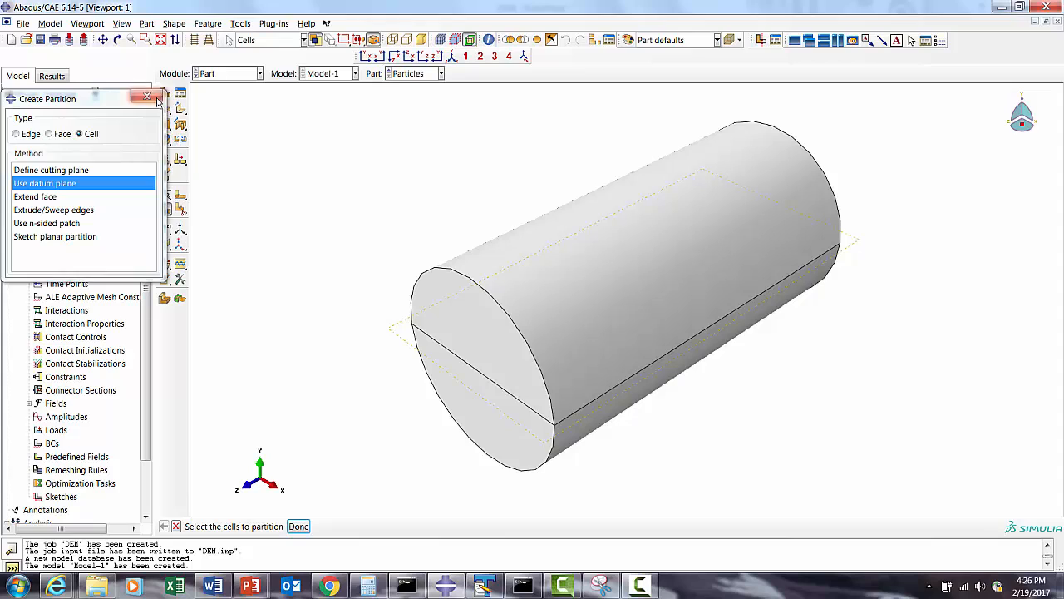
{"action": "left_click", "coordinate": [147, 97]}
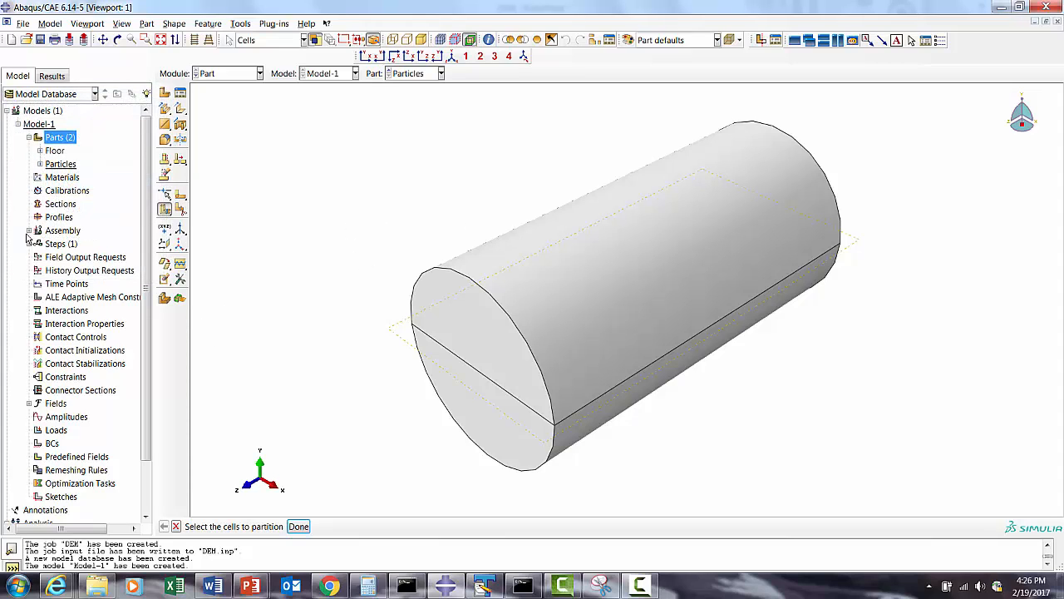
- Create dependent assembly instances of both the Floor and Particles parts
{"action": "left_click", "coordinate": [211, 77]}
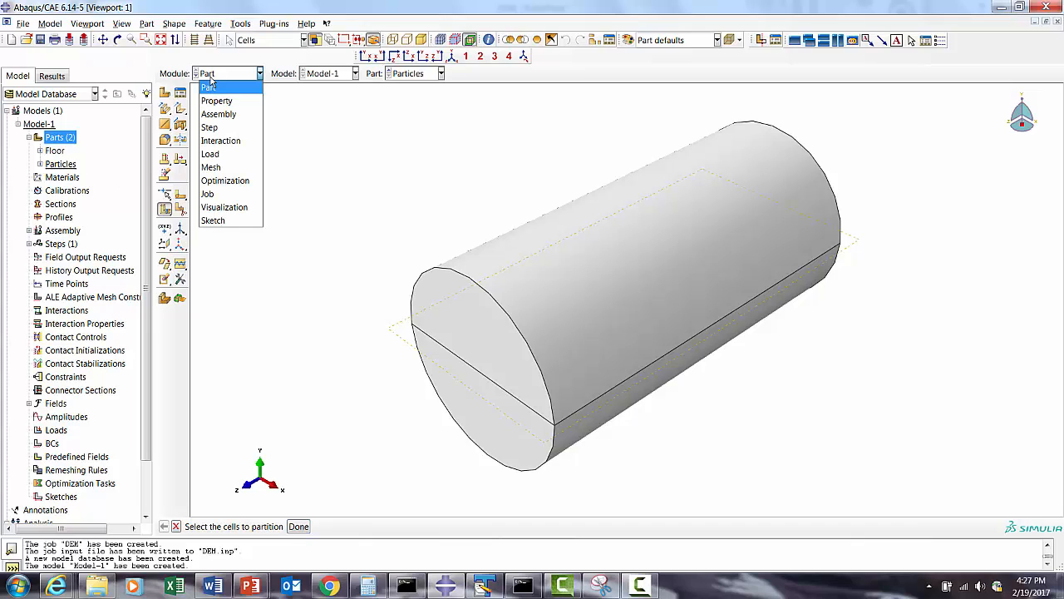
{"action": "left_click", "coordinate": [418, 161]}
{"action": "left_click", "coordinate": [30, 230]}
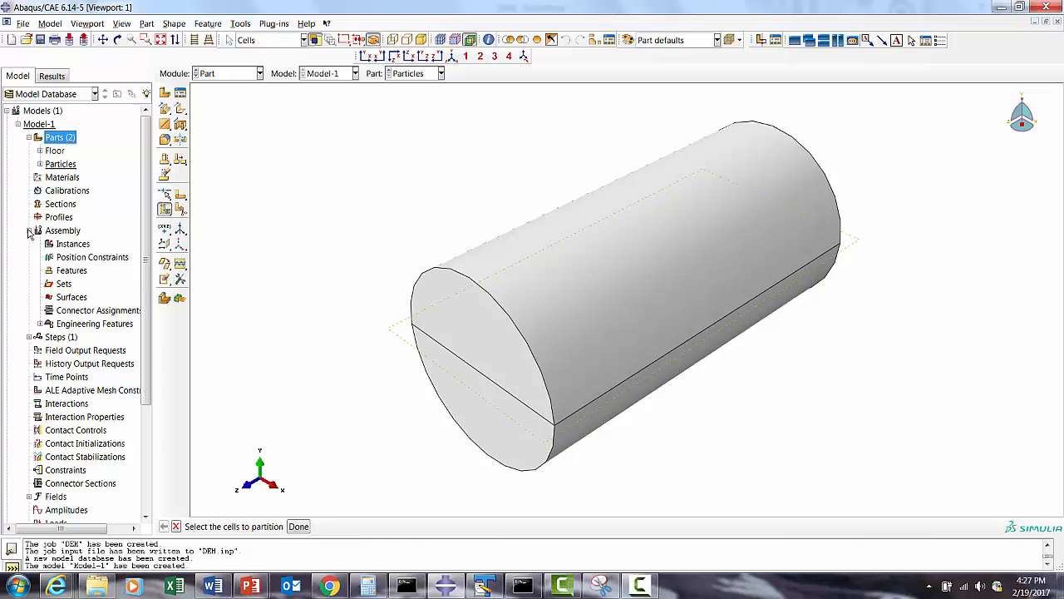
{"action": "left_click", "coordinate": [73, 243]}
{"action": "right_click", "coordinate": [73, 245]}
{"action": "left_click", "coordinate": [93, 269]}
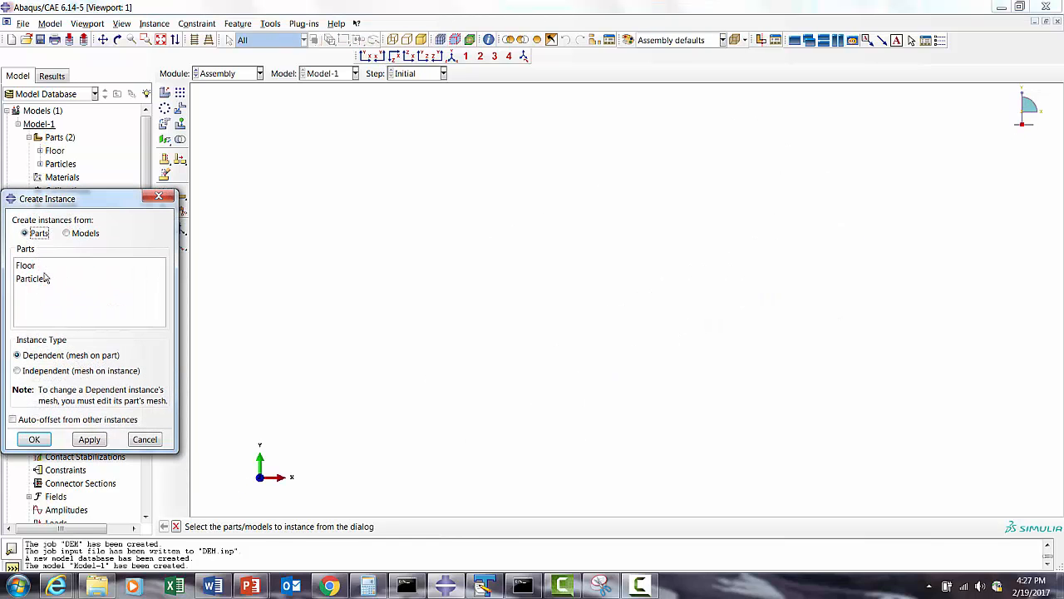
{"action": "left_click", "coordinate": [45, 280]}
{"action": "left_click", "coordinate": [43, 268], "text": "shift"}
{"action": "left_click", "coordinate": [43, 268]}
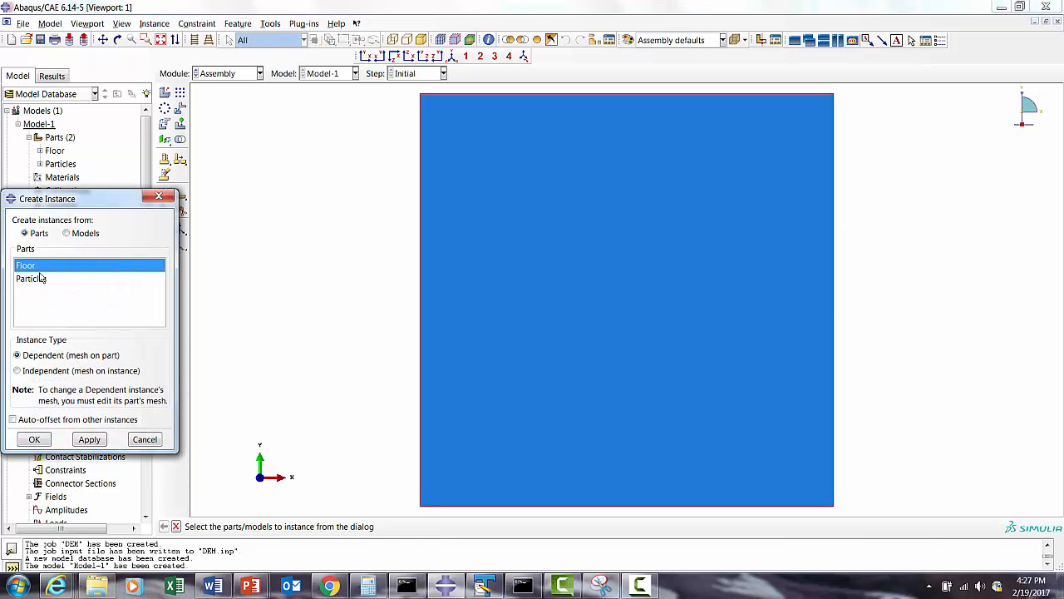
{"action": "left_click", "coordinate": [41, 279], "text": "shift"}
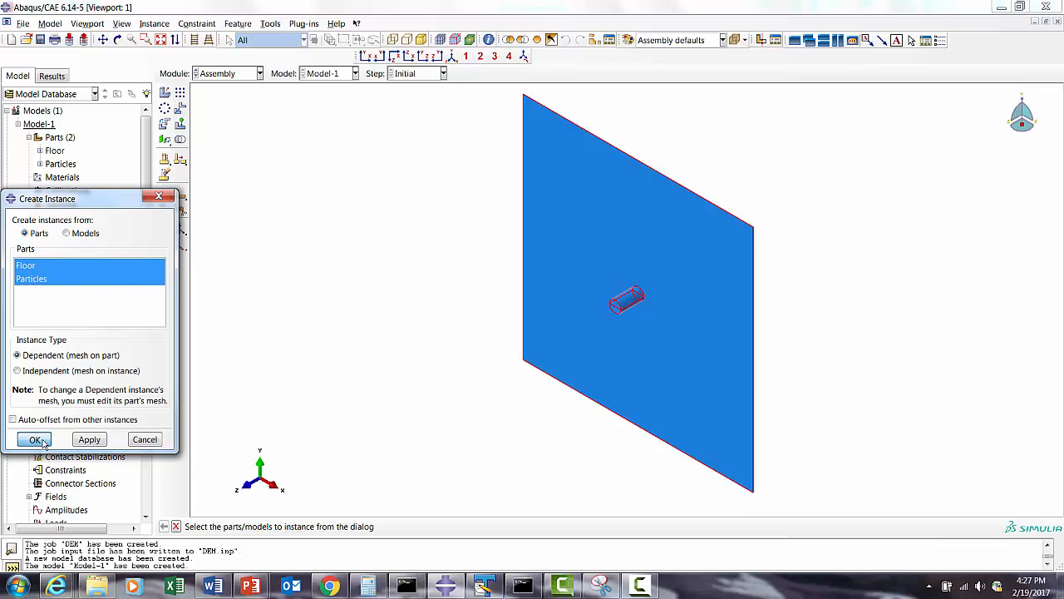
{"action": "left_click", "coordinate": [34, 439]}
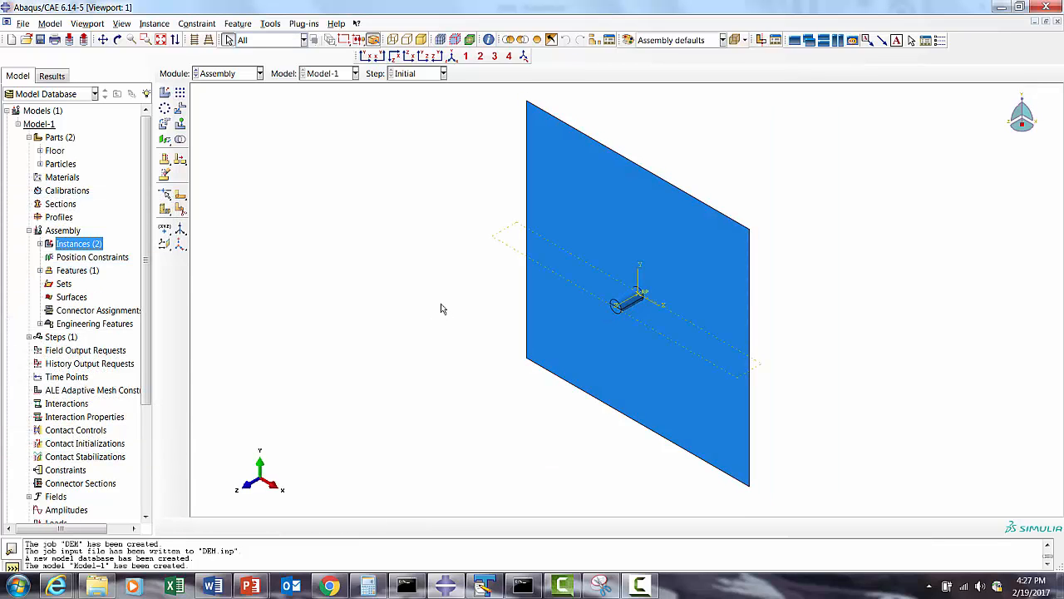
- Switch to the Mesh module, display the Floor part and set its mesh controls to the Medial axis algorithm
{"action": "left_click", "coordinate": [218, 79]}
{"action": "left_click", "coordinate": [218, 168]}
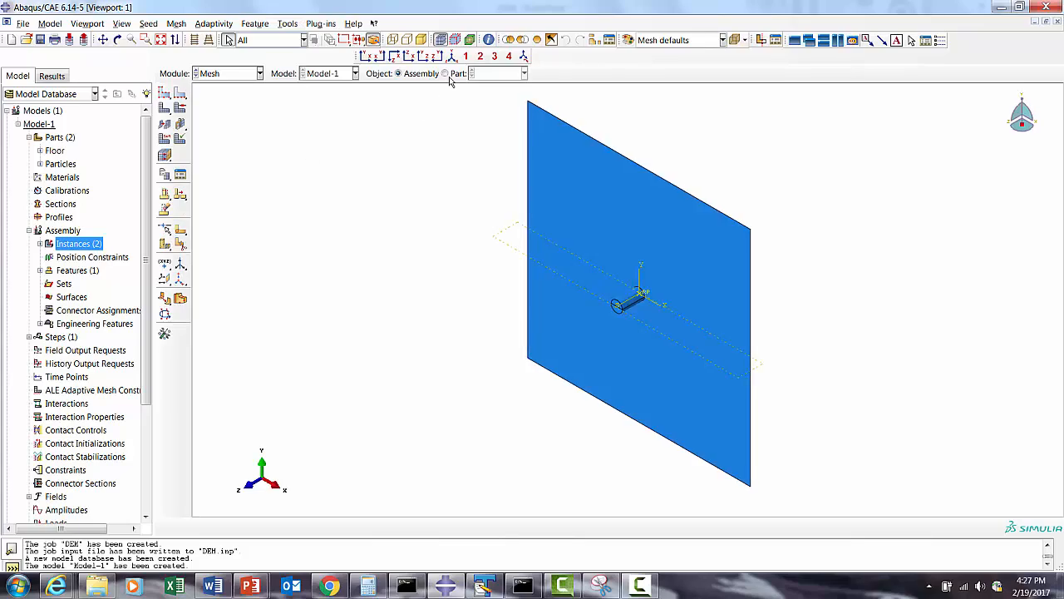
{"action": "left_click", "coordinate": [445, 73]}
{"action": "left_click", "coordinate": [524, 73]}
{"action": "left_click", "coordinate": [491, 86]}
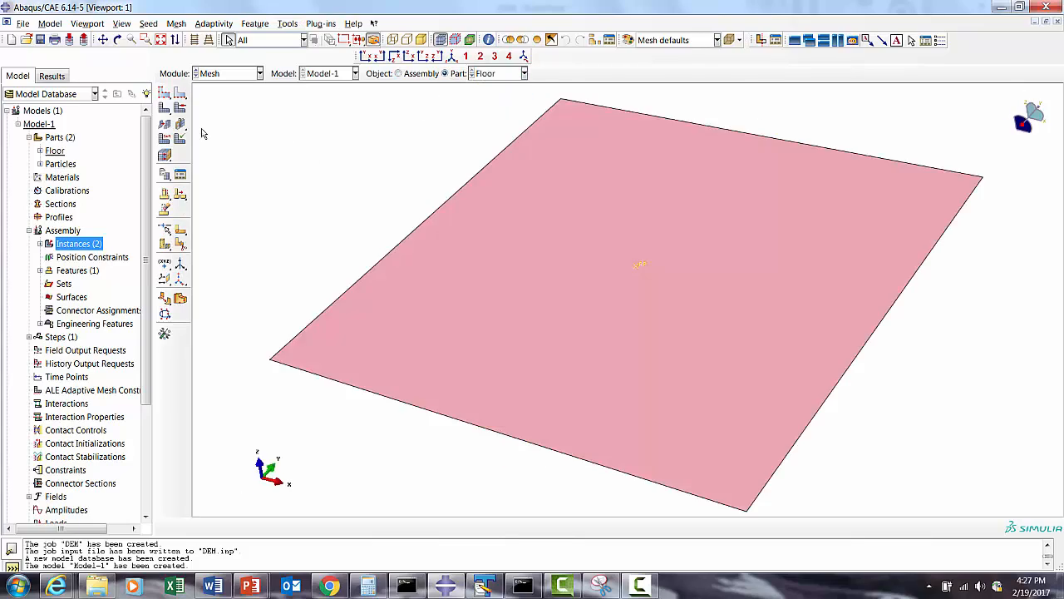
{"action": "left_click", "coordinate": [179, 108]}
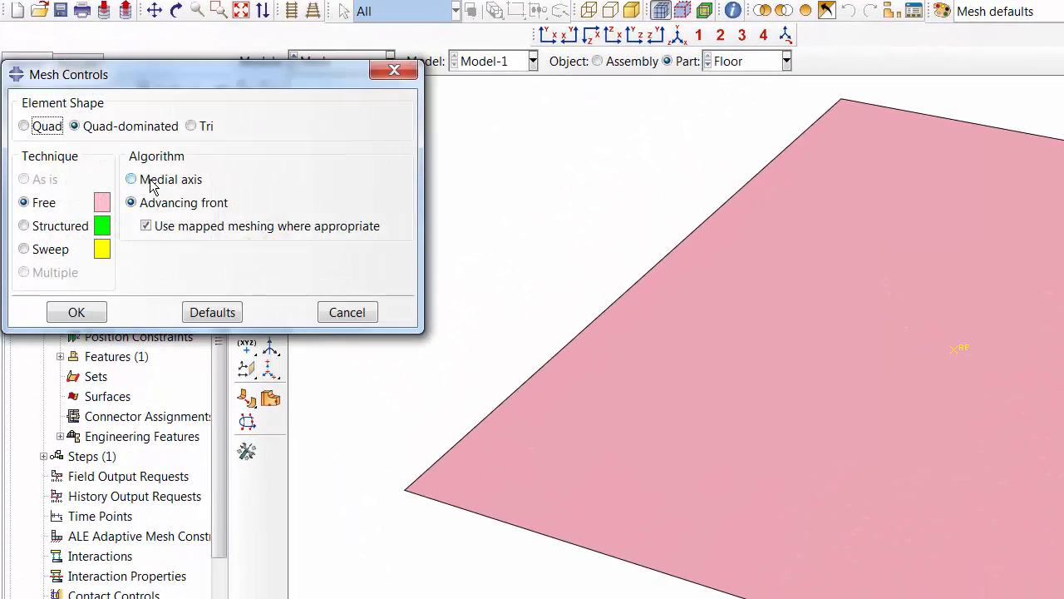
{"action": "left_click", "coordinate": [152, 181]}
{"action": "left_click", "coordinate": [77, 312]}
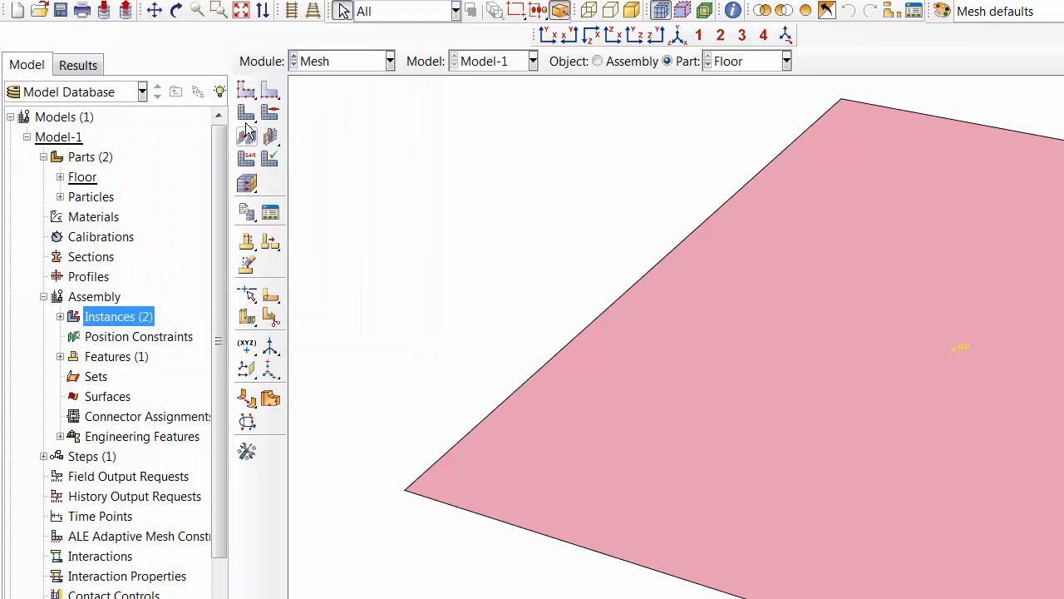
- Assign the Floor part a linear discrete rigid element type from the Explicit library
{"action": "left_click", "coordinate": [246, 158]}
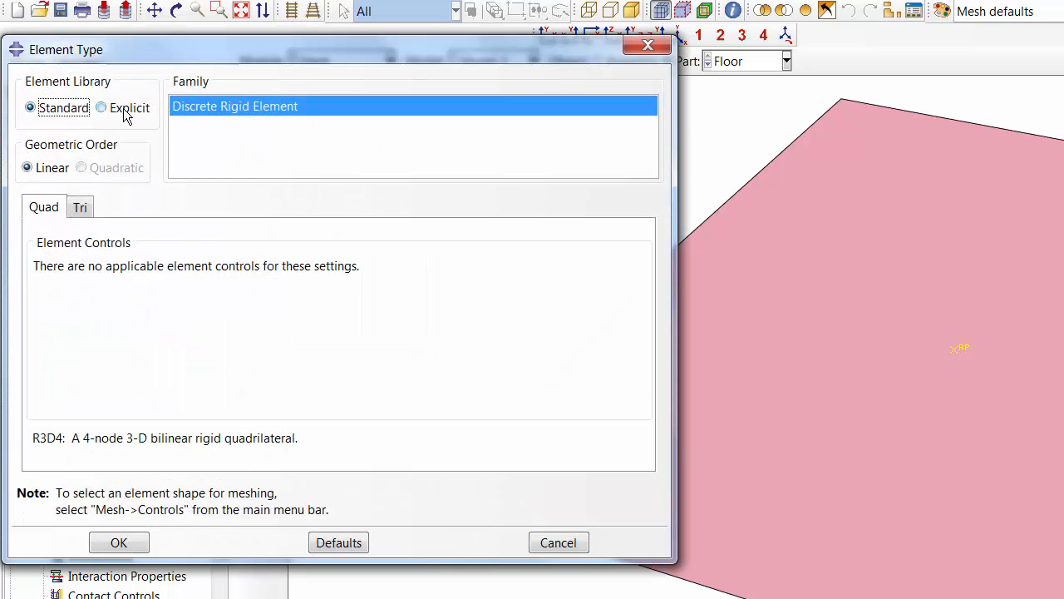
{"action": "left_click", "coordinate": [123, 111]}
{"action": "left_click", "coordinate": [119, 543]}
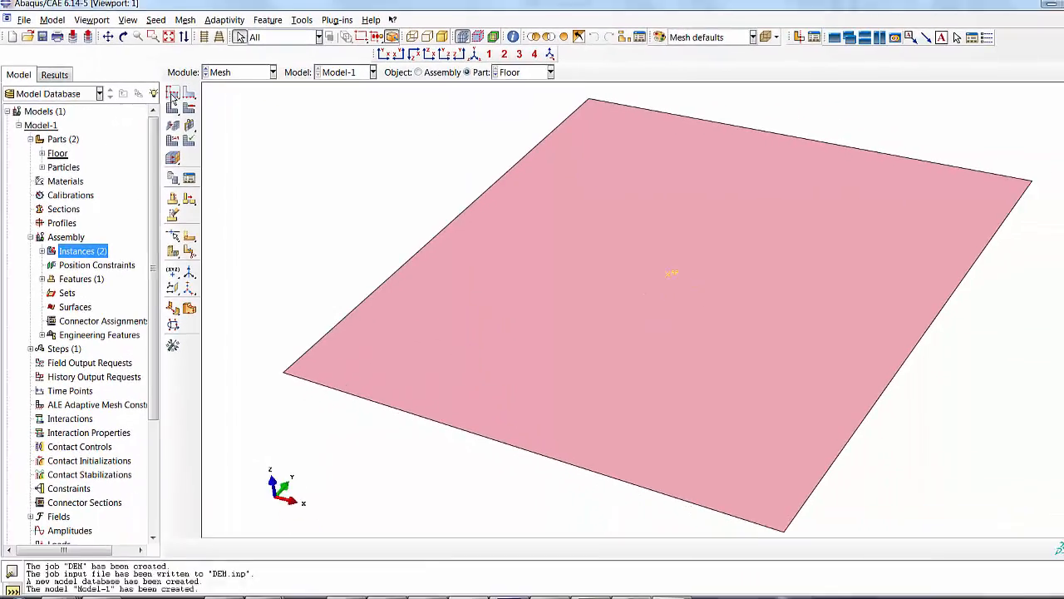
- Seed the Floor part with an approximate global size of 20 and generate its mesh
{"action": "left_click", "coordinate": [173, 96]}
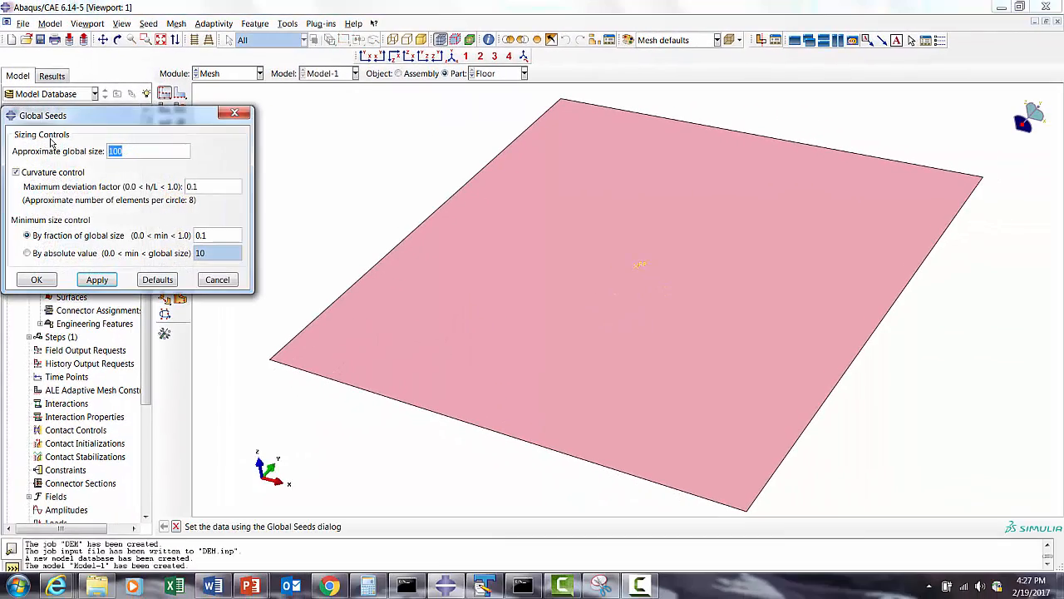
{"action": "type", "text": "20"}
{"action": "left_click", "coordinate": [92, 280]}
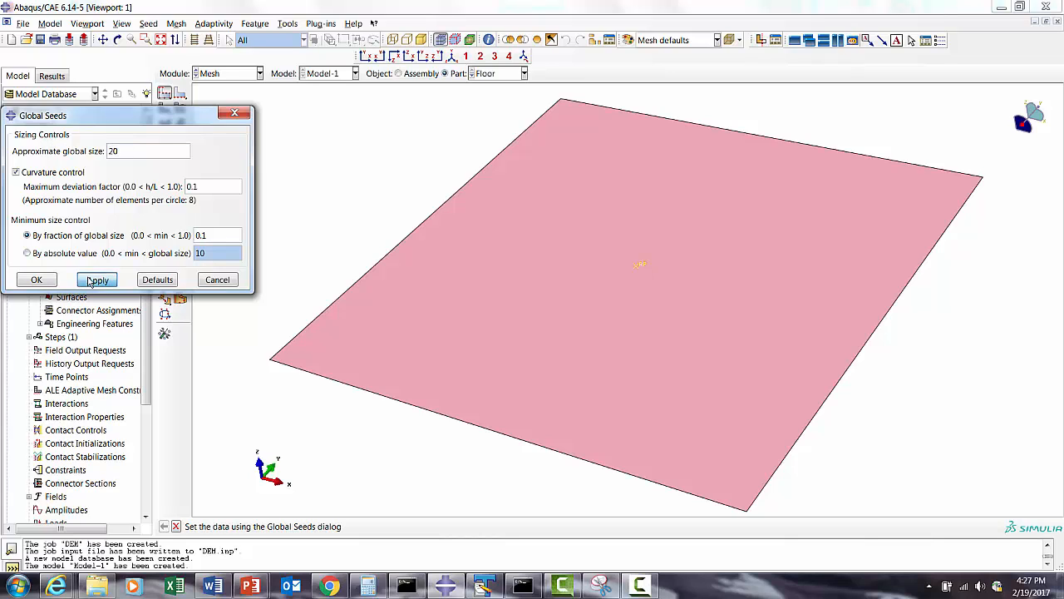
{"action": "left_click", "coordinate": [37, 280]}
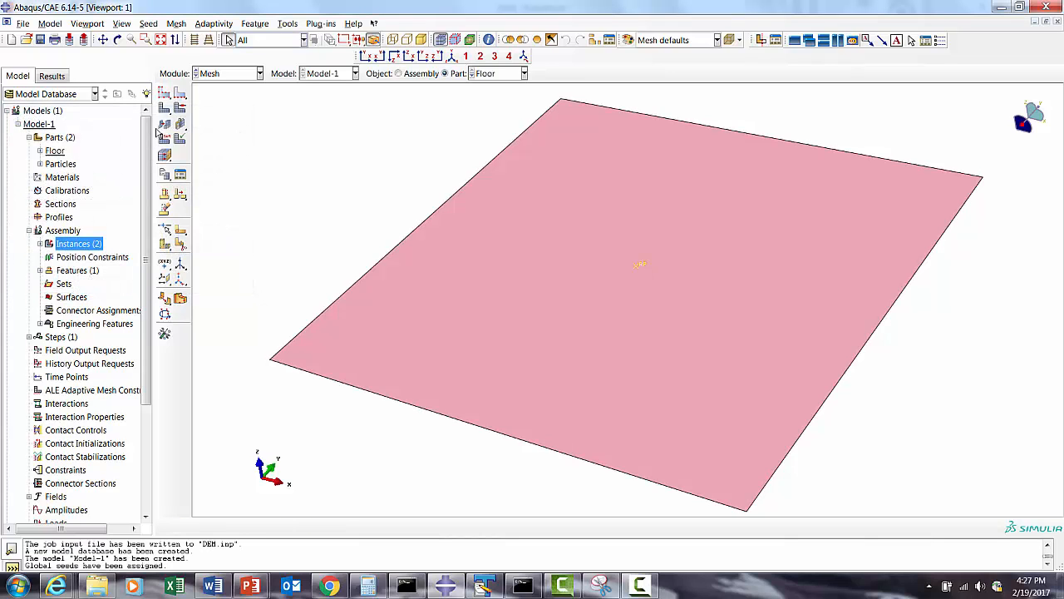
{"action": "left_click", "coordinate": [163, 110]}
{"action": "left_click", "coordinate": [270, 528]}
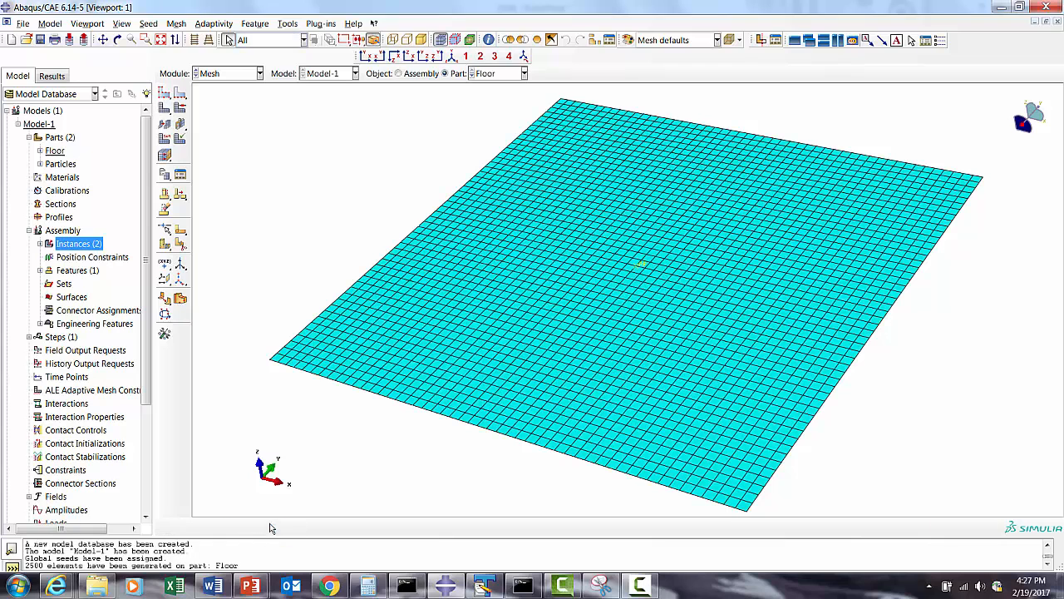
- Display the Particles part and set the mesh controls of all its cells to the Medial axis algorithm with Hex elements
{"action": "left_click", "coordinate": [490, 75]}
{"action": "left_click", "coordinate": [492, 100]}
{"action": "left_click", "coordinate": [180, 108]}
{"action": "left_click_drag", "start_coordinate": [396, 181], "coordinate": [790, 463]}
{"action": "left_click", "coordinate": [375, 526]}
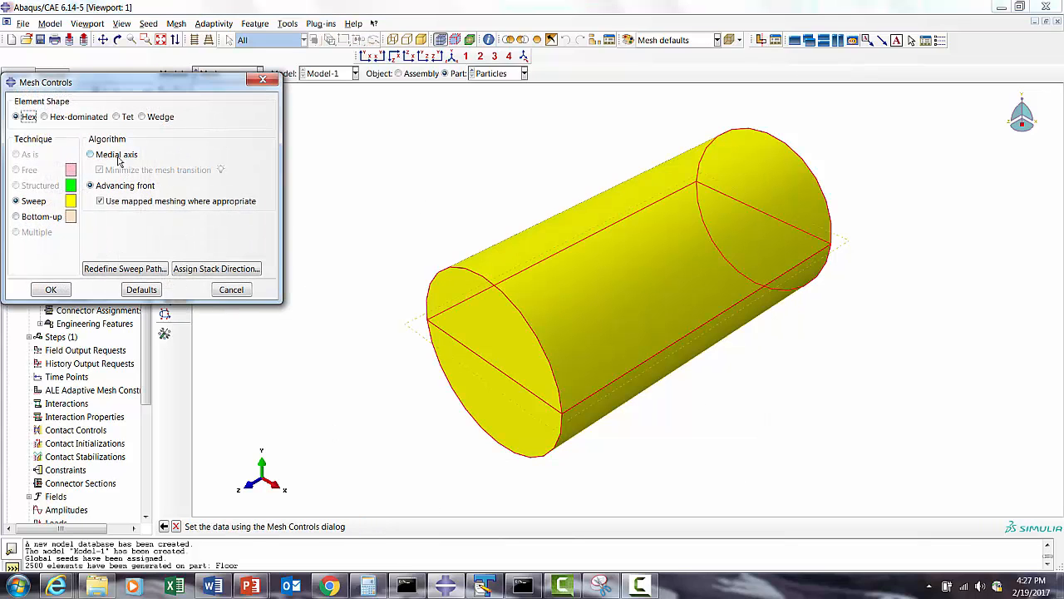
{"action": "left_click", "coordinate": [120, 160]}
{"action": "left_click", "coordinate": [45, 292]}
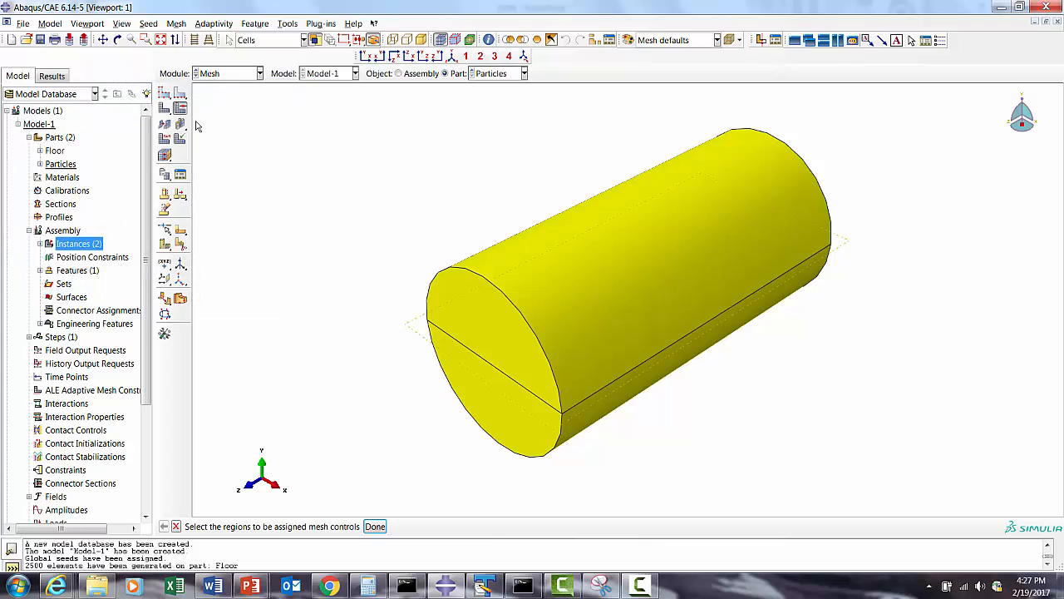
- Assign the whole Particles cylinder a linear 3D Stress element type from the Explicit library
{"action": "left_click", "coordinate": [165, 138]}
{"action": "left_click_drag", "start_coordinate": [366, 186], "coordinate": [740, 449]}
{"action": "left_click", "coordinate": [376, 527]}
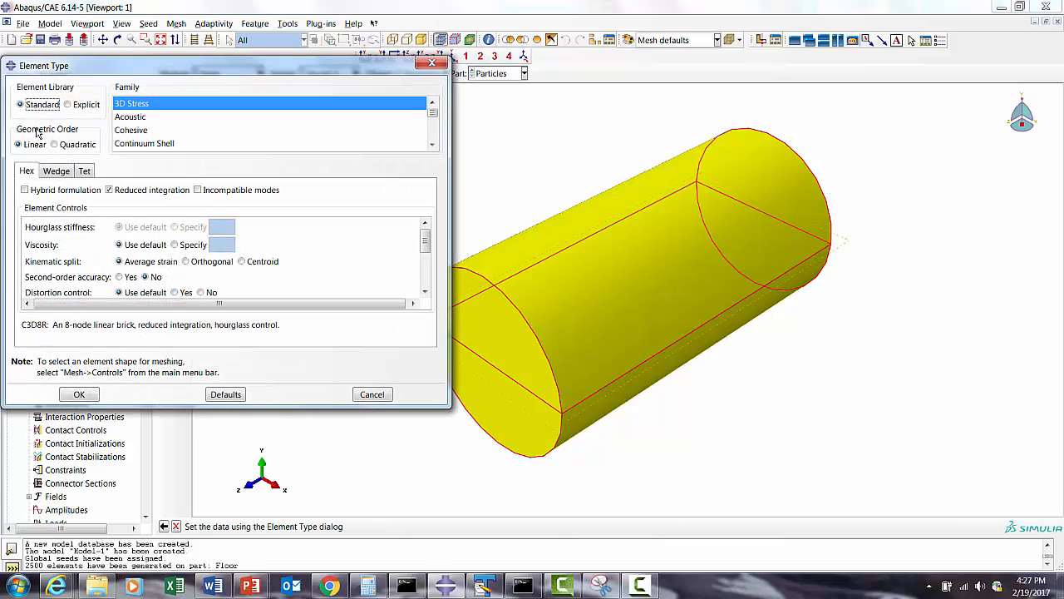
{"action": "left_click", "coordinate": [68, 105]}
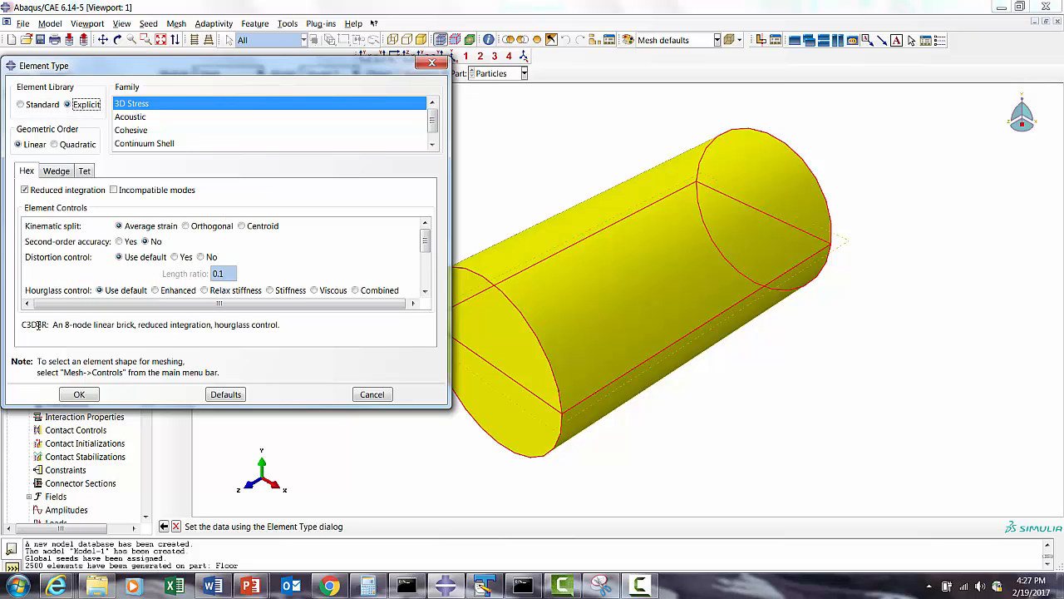
{"action": "left_click", "coordinate": [78, 395]}
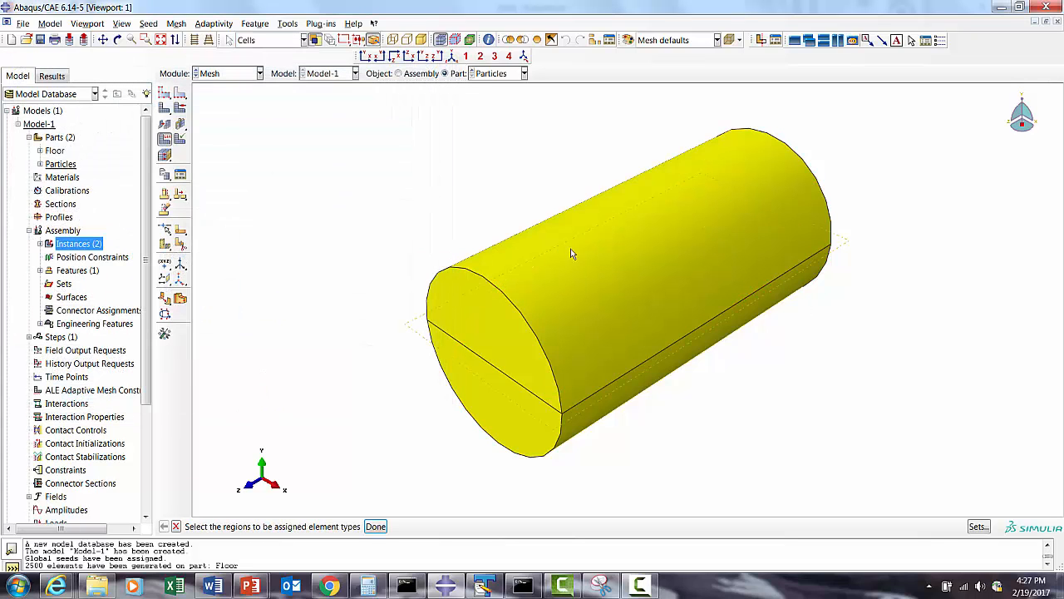
{"action": "left_click", "coordinate": [748, 271]}
- Seed the Particles part with an approximate global size of 5.0 and generate its mesh
{"action": "left_click", "coordinate": [163, 93]}
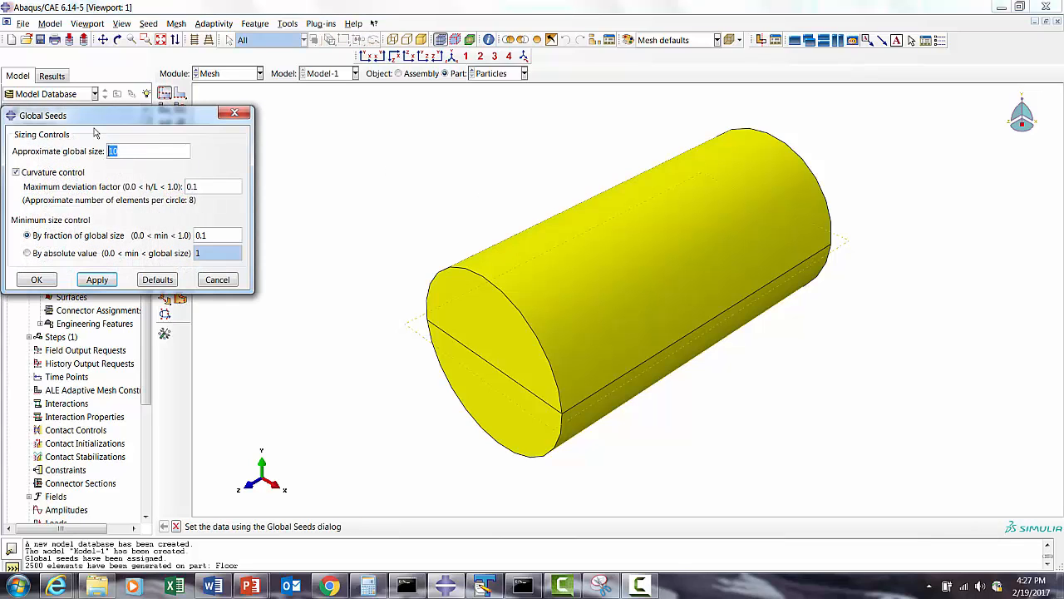
{"action": "type", "text": "5.0"}
{"action": "left_click", "coordinate": [97, 279]}
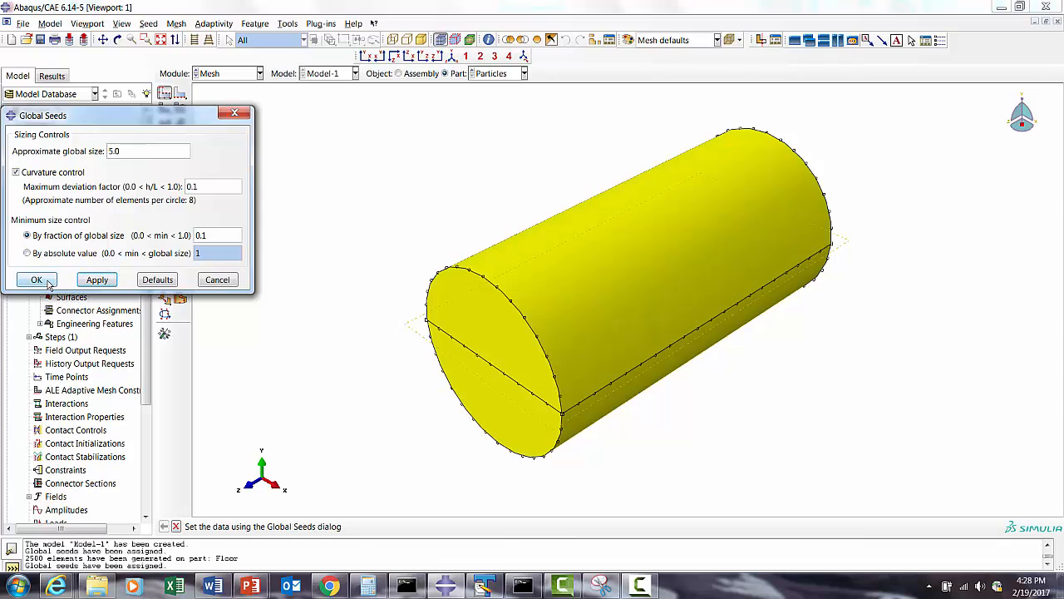
{"action": "left_click", "coordinate": [37, 280]}
{"action": "left_click", "coordinate": [164, 109]}
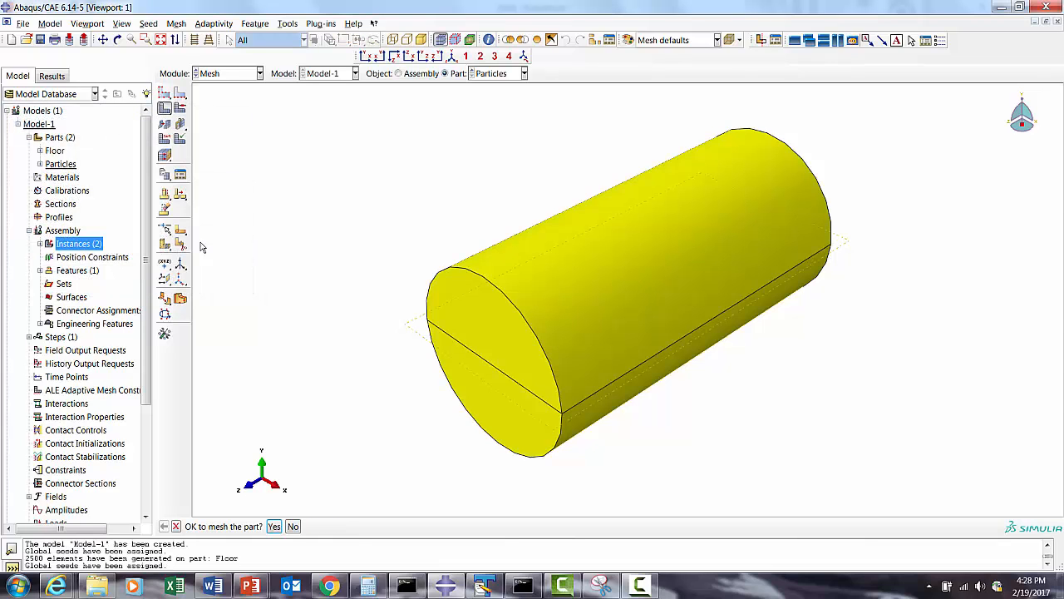
{"action": "left_click", "coordinate": [273, 527]}
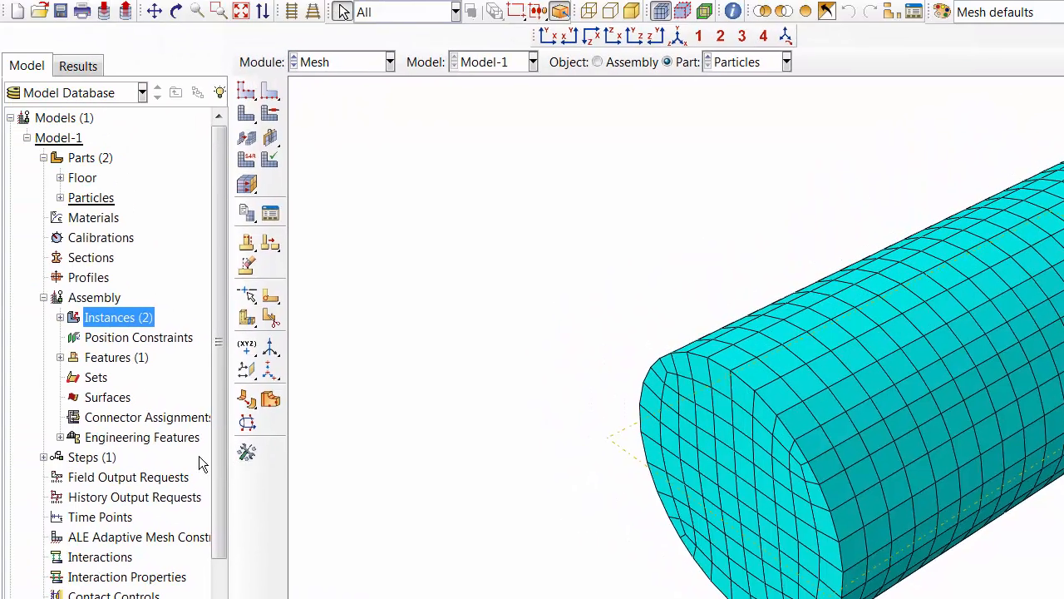
- Switch from meshing to the Interaction module for Model-1
{"action": "left_click", "coordinate": [365, 64]}
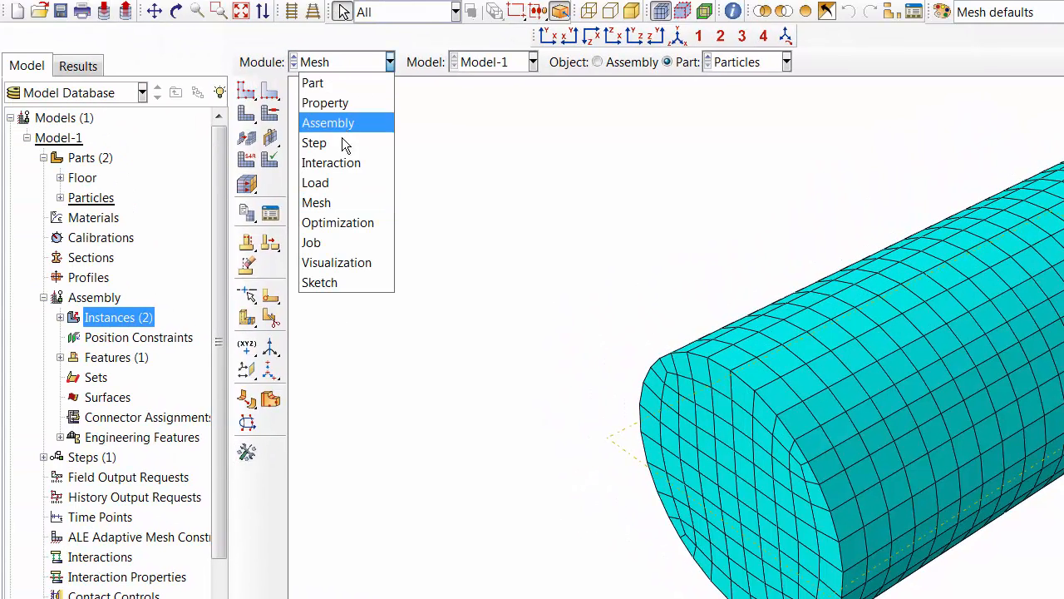
{"action": "left_click", "coordinate": [327, 163]}
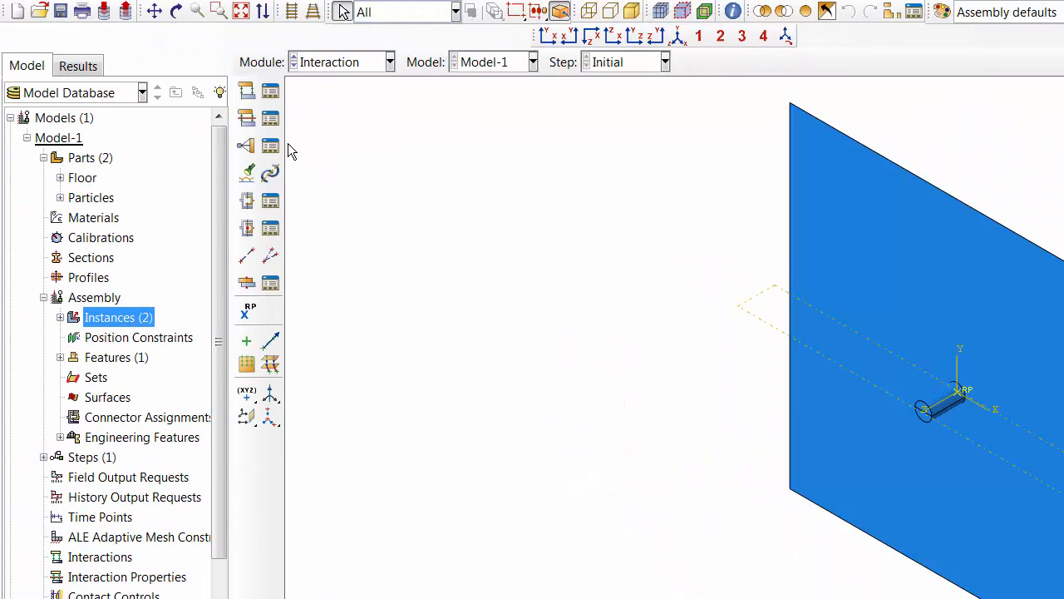
{"action": "left_click", "coordinate": [269, 92]}
{"action": "left_click", "coordinate": [53, 407]}
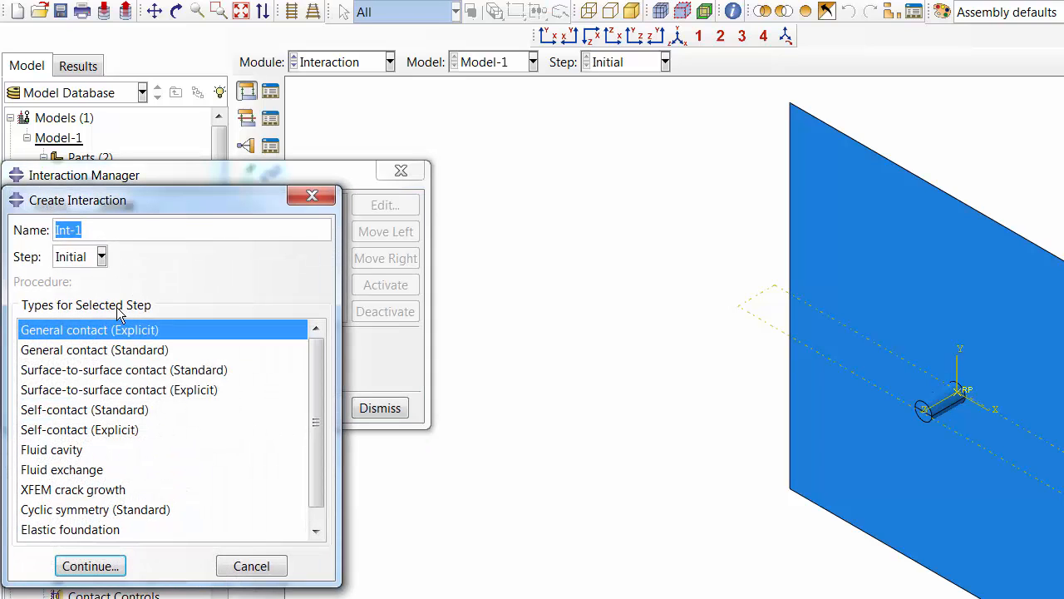
{"action": "type", "text": "P12"}
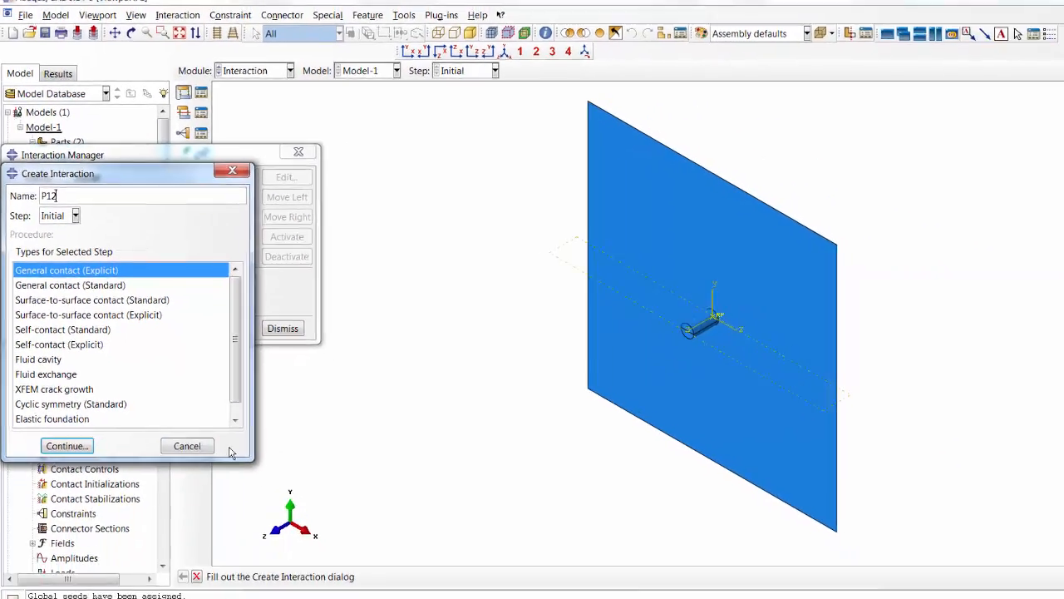
{"action": "left_click", "coordinate": [278, 567]}
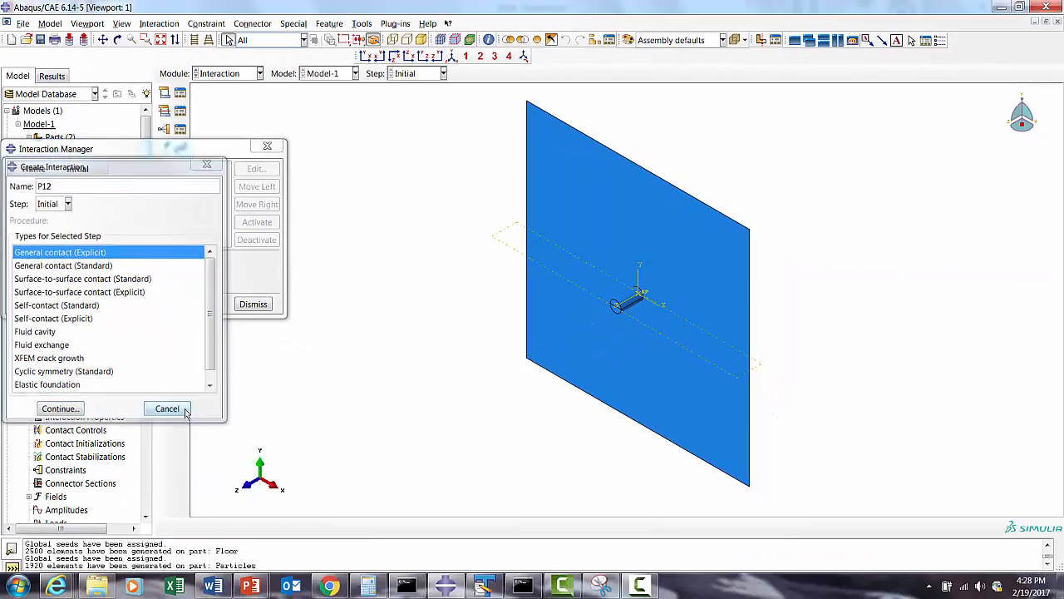
{"action": "left_click", "coordinate": [254, 304]}
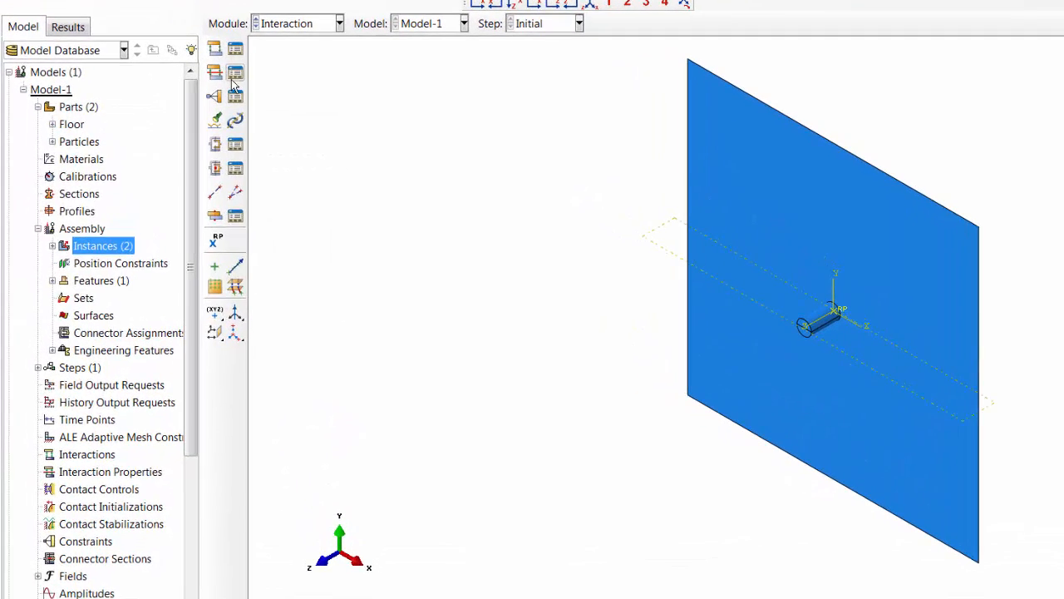
- Create a Contact interaction property named P12
{"action": "left_click", "coordinate": [234, 76]}
{"action": "left_click", "coordinate": [35, 275]}
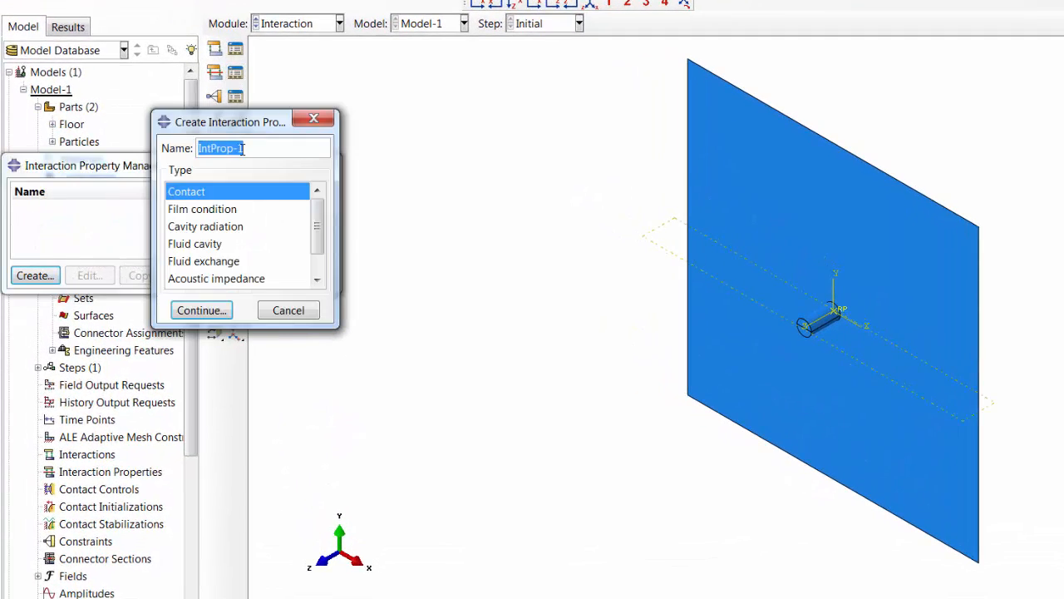
{"action": "type", "text": "P12"}
{"action": "left_click", "coordinate": [202, 310]}
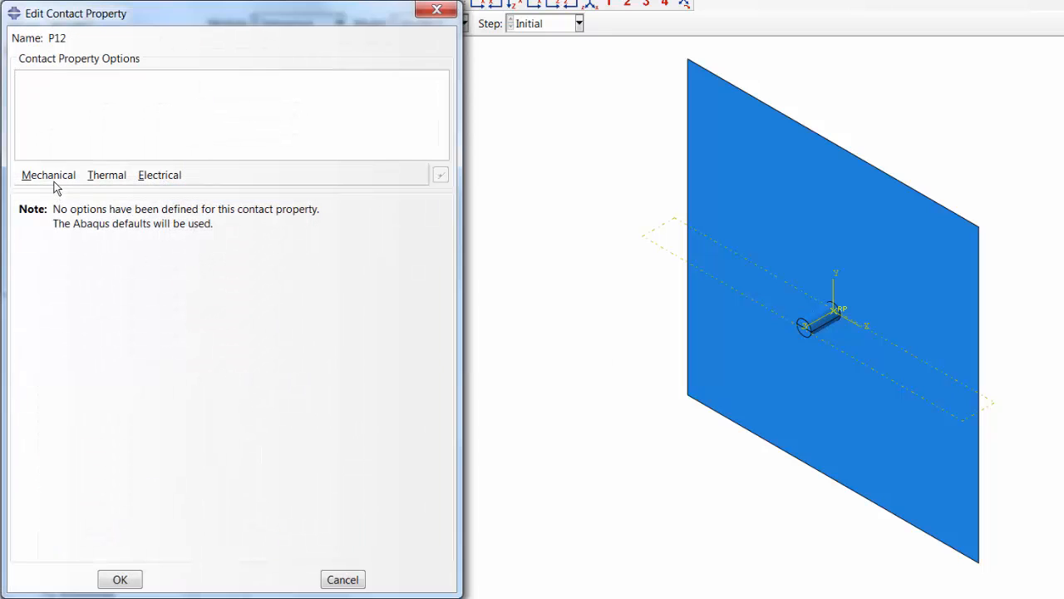
- Give contact property P12 a Tangential Behavior with Penalty friction and a coefficient of 0.35, and save it
{"action": "left_click", "coordinate": [54, 178]}
{"action": "left_click", "coordinate": [59, 193]}
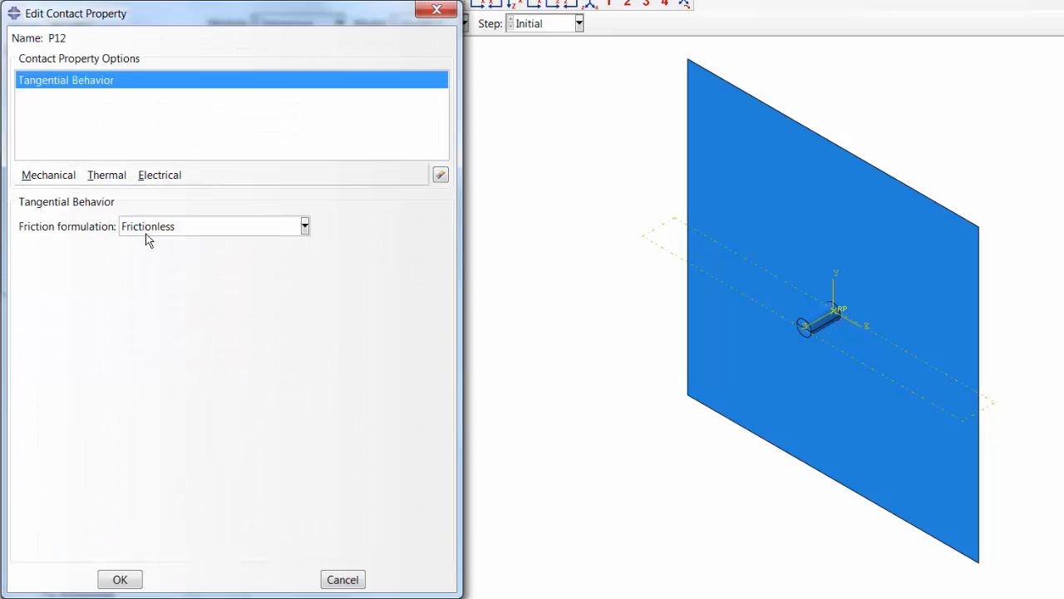
{"action": "left_click", "coordinate": [146, 235]}
{"action": "left_click", "coordinate": [147, 259]}
{"action": "left_click", "coordinate": [58, 407]}
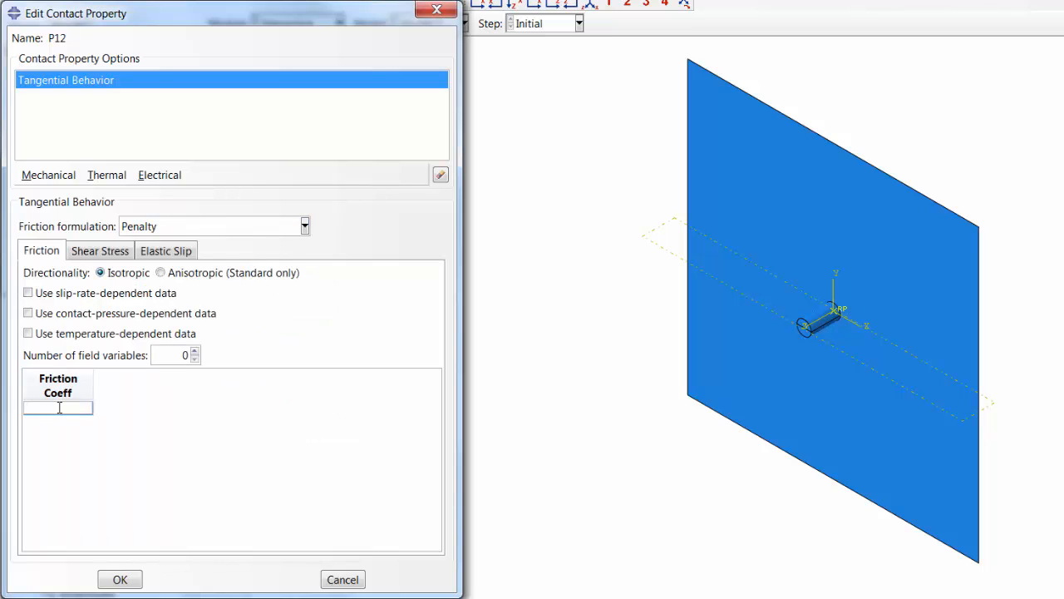
{"action": "type", "text": "0.35"}
{"action": "key", "text": "Return"}
{"action": "left_click", "coordinate": [135, 579]}
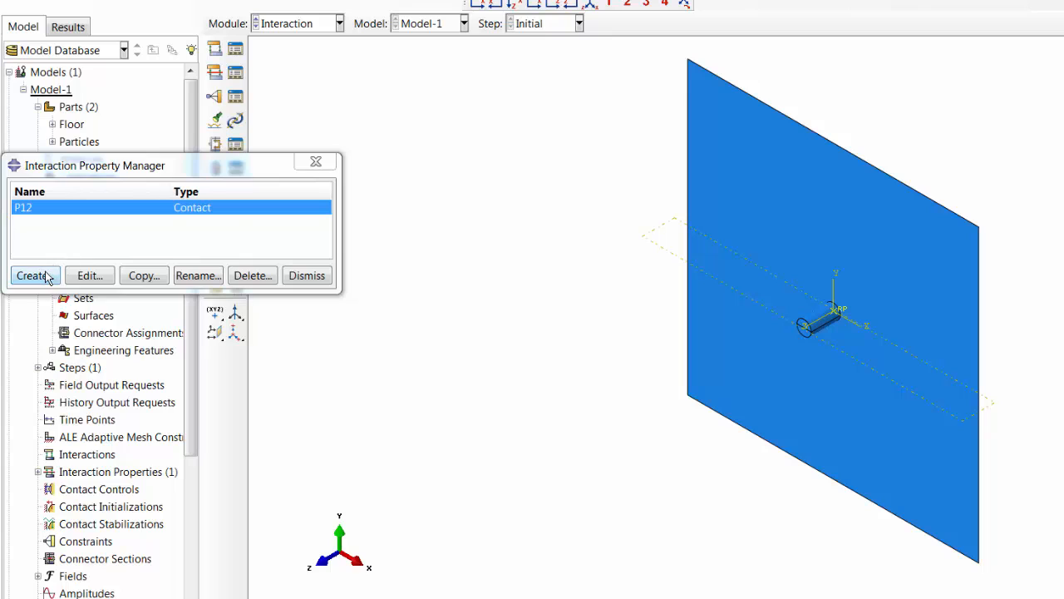
{"action": "left_click", "coordinate": [37, 275]}
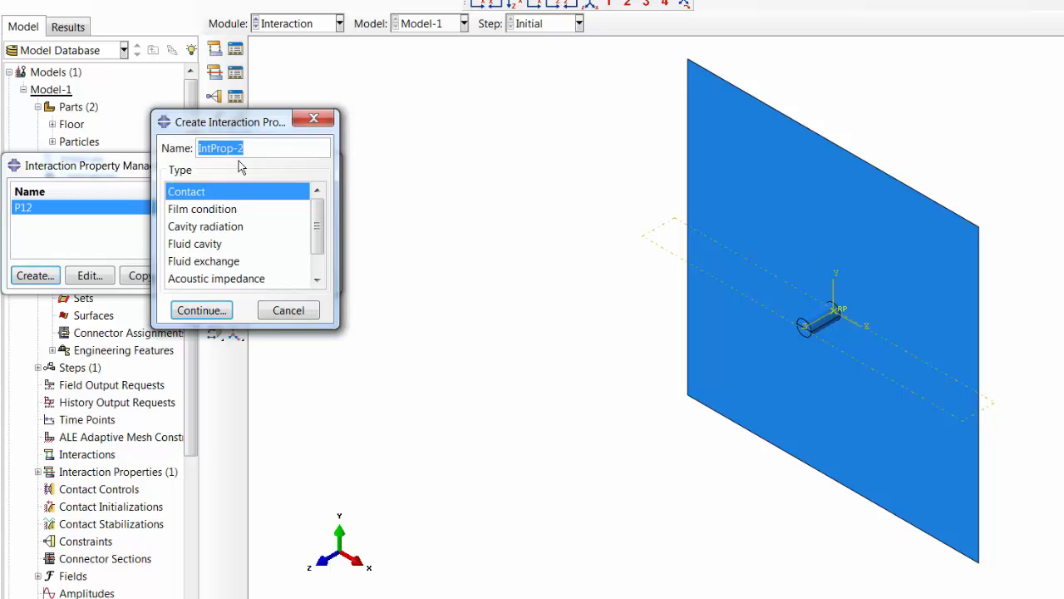
{"action": "type", "text": "P11"}
{"action": "left_click", "coordinate": [218, 310]}
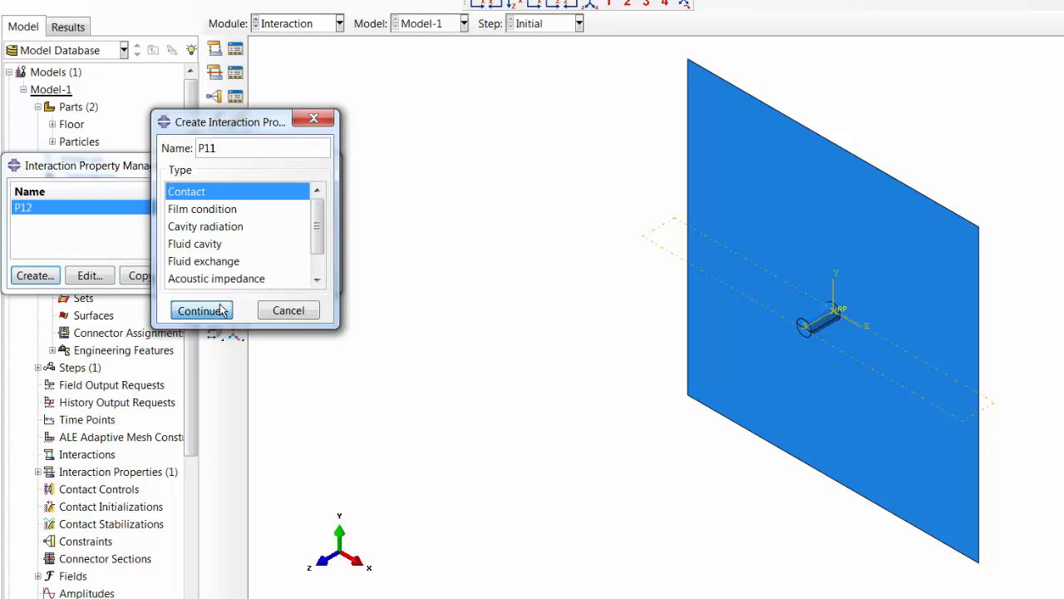
{"action": "left_click", "coordinate": [35, 177]}
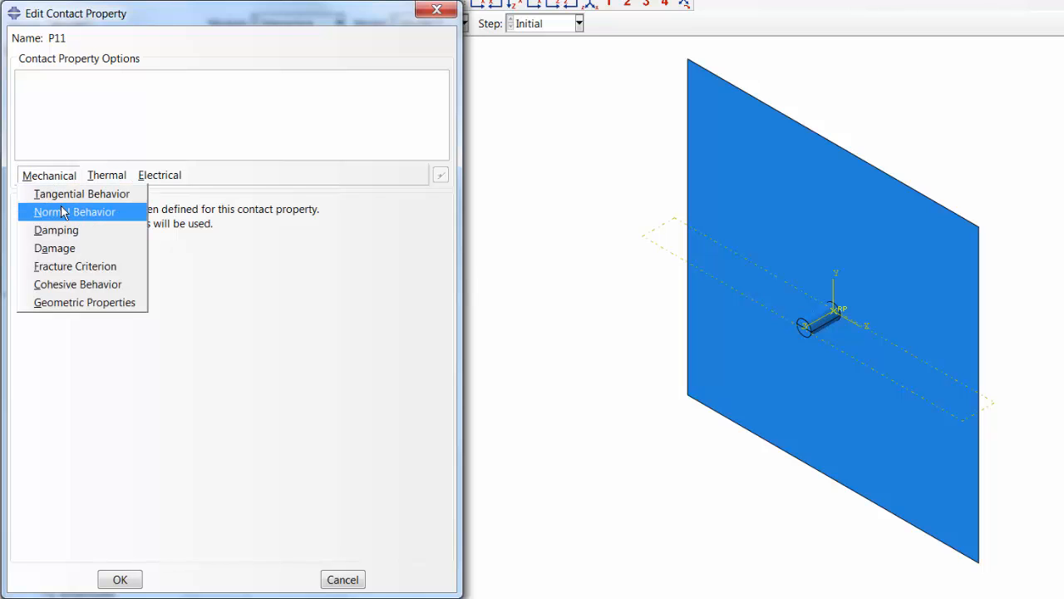
{"action": "left_click", "coordinate": [63, 196]}
{"action": "left_click", "coordinate": [156, 229]}
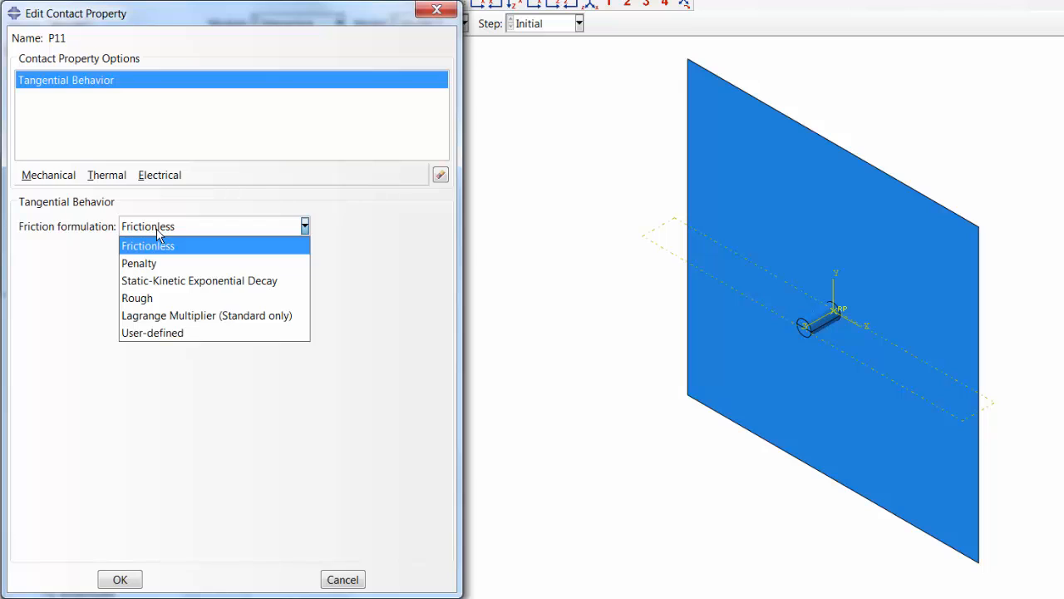
{"action": "left_click", "coordinate": [153, 332]}
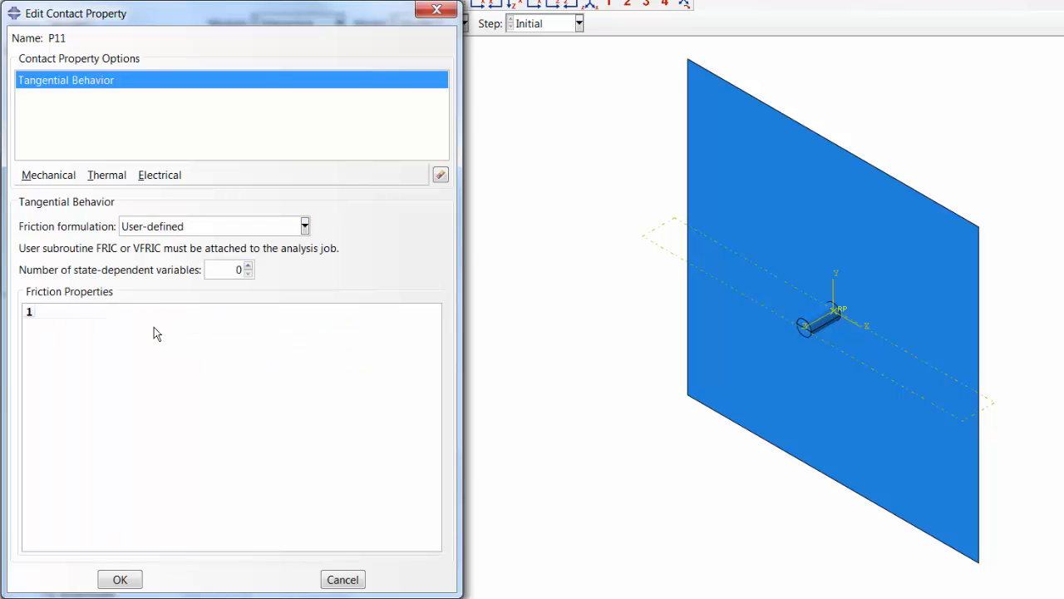
{"action": "left_click", "coordinate": [158, 233]}
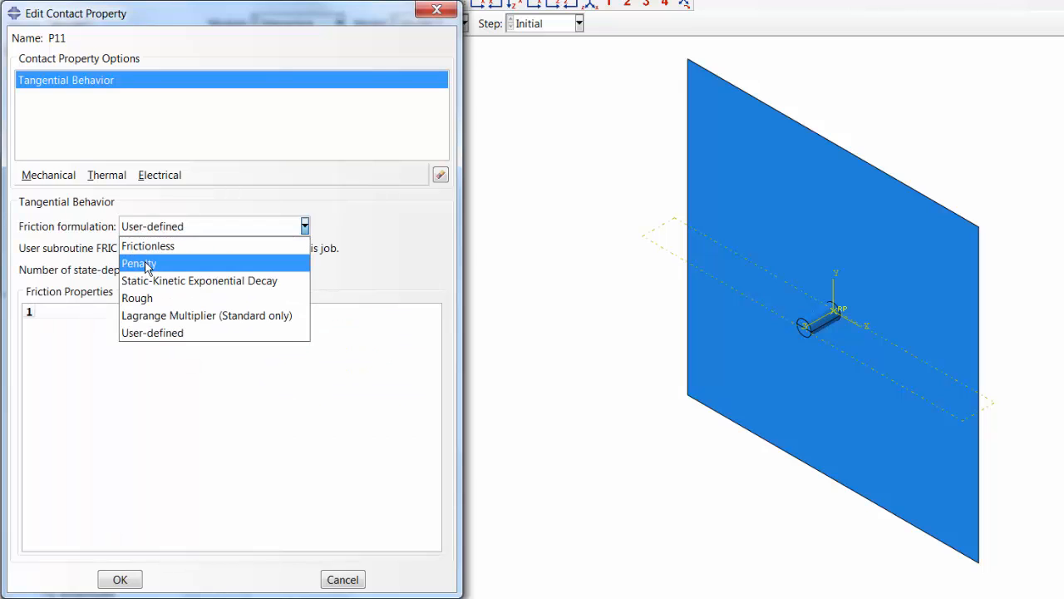
{"action": "left_click", "coordinate": [146, 264]}
{"action": "left_click", "coordinate": [45, 176]}
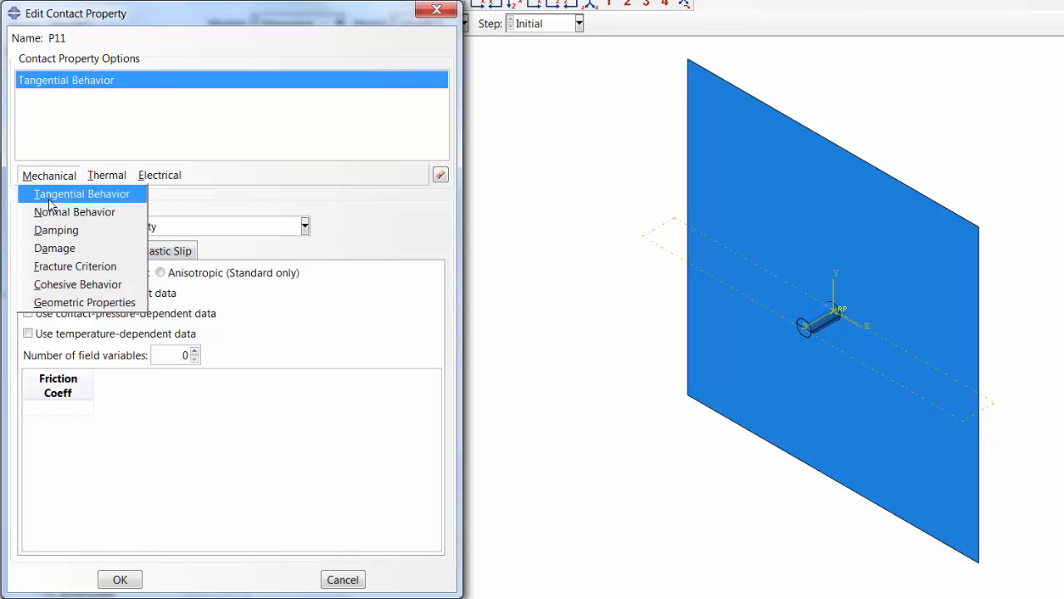
{"action": "mouse_move", "coordinate": [160, 174]}
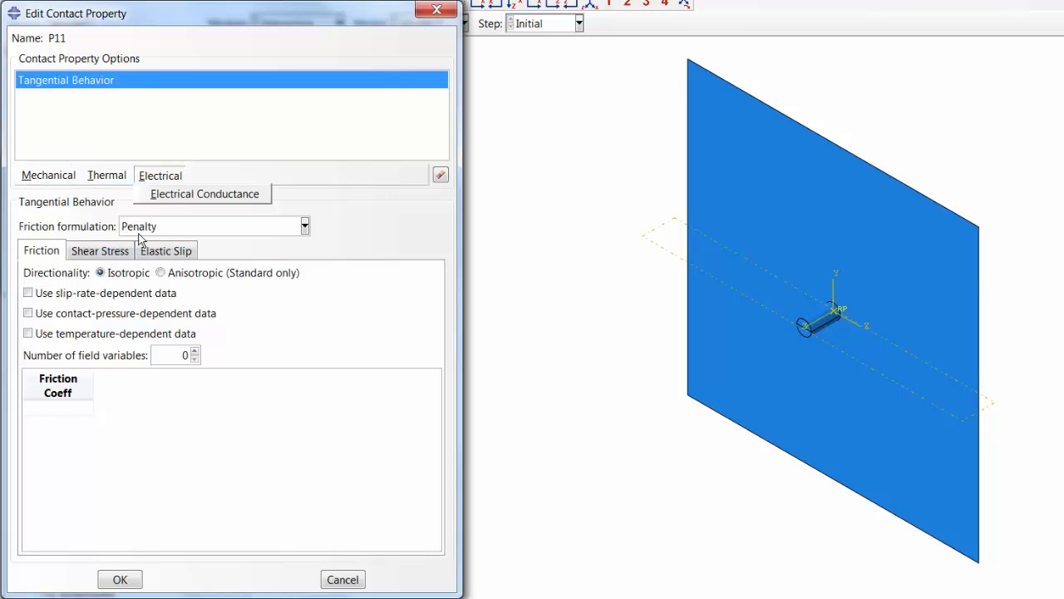
{"action": "mouse_move", "coordinate": [49, 175]}
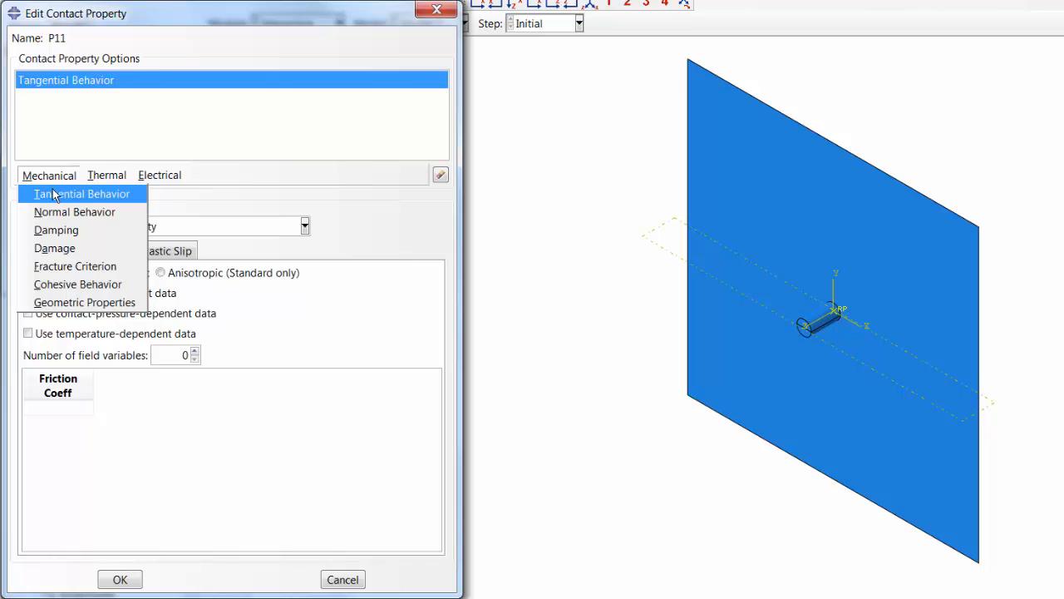
{"action": "left_click", "coordinate": [53, 195]}
{"action": "left_click", "coordinate": [47, 176]}
{"action": "left_click", "coordinate": [54, 213]}
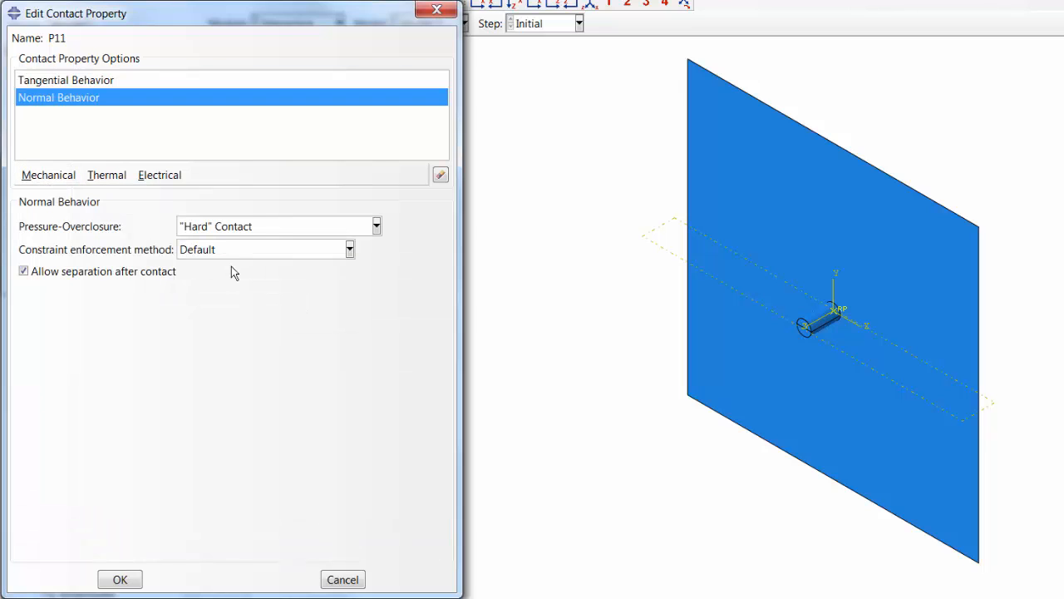
{"action": "left_click", "coordinate": [69, 80]}
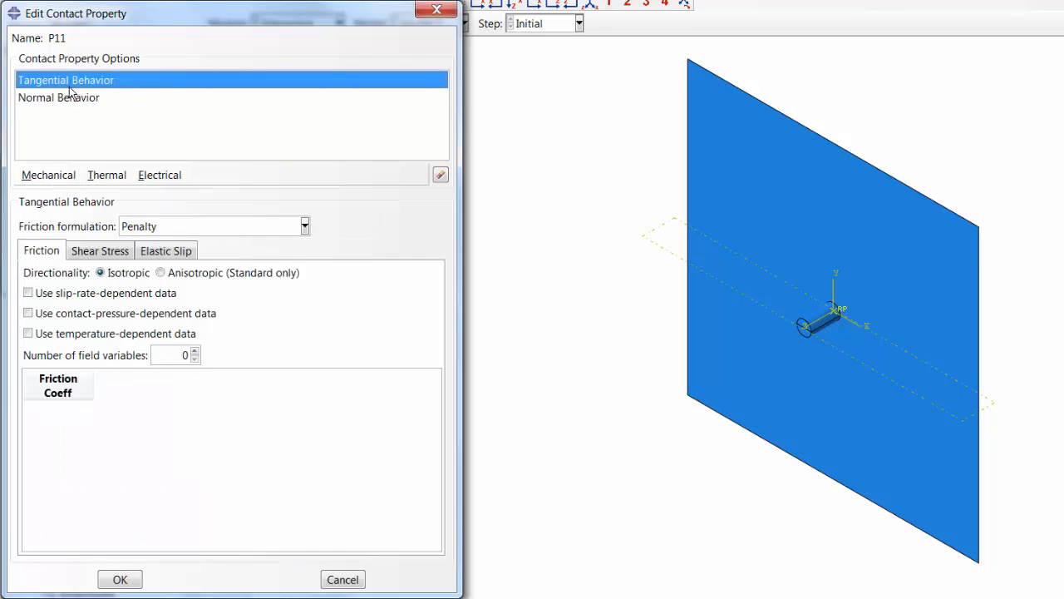
{"action": "left_click", "coordinate": [328, 580]}
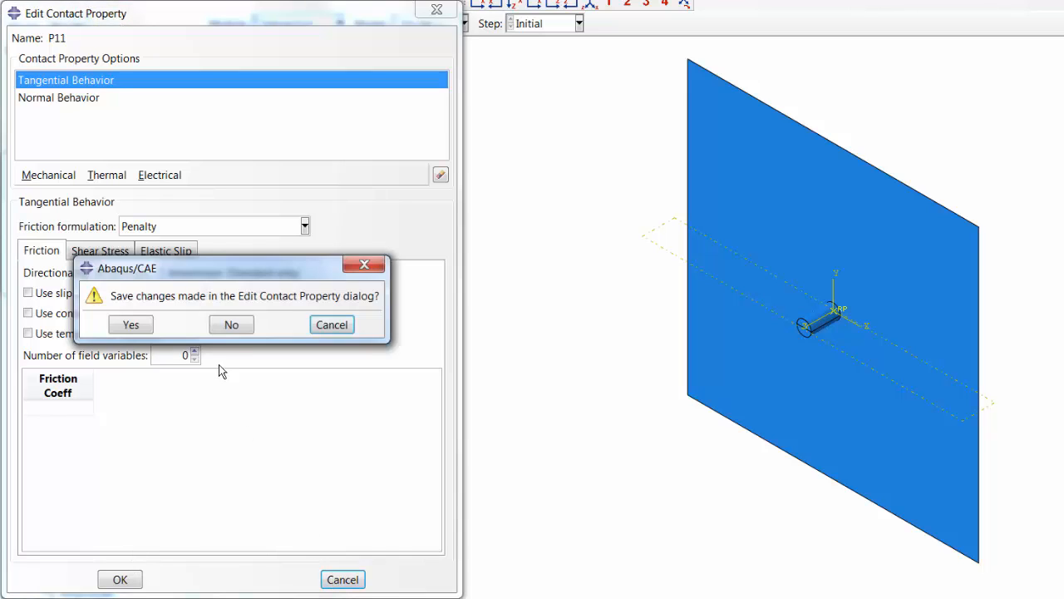
{"action": "left_click", "coordinate": [227, 325]}
- Create a Contact interaction property named P11 and give it a Normal Behavior with Linear pressure-overclosure
{"action": "left_click", "coordinate": [35, 279]}
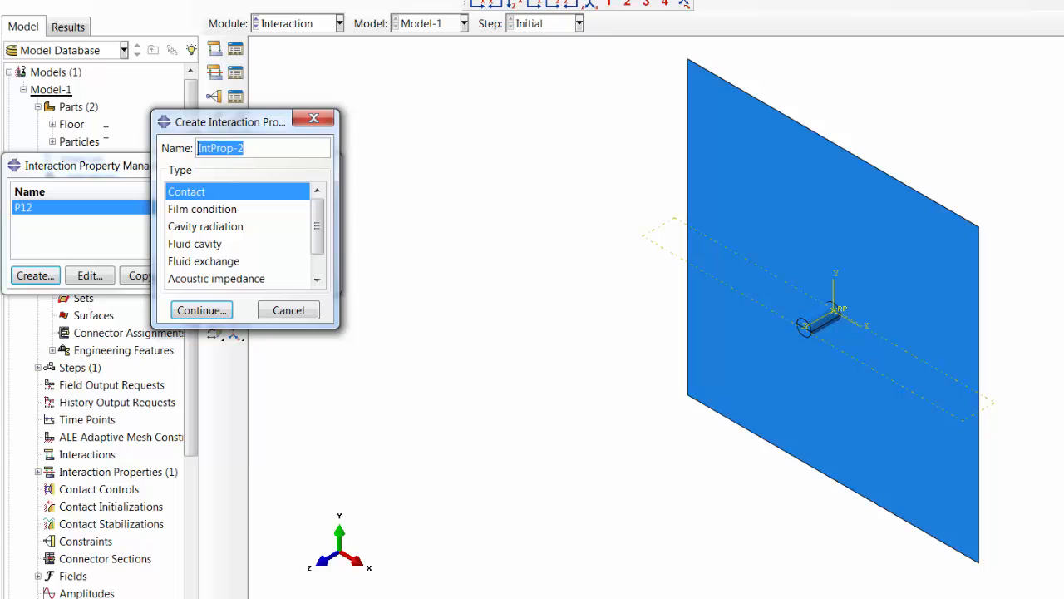
{"action": "type", "text": "P11"}
{"action": "left_click", "coordinate": [206, 312]}
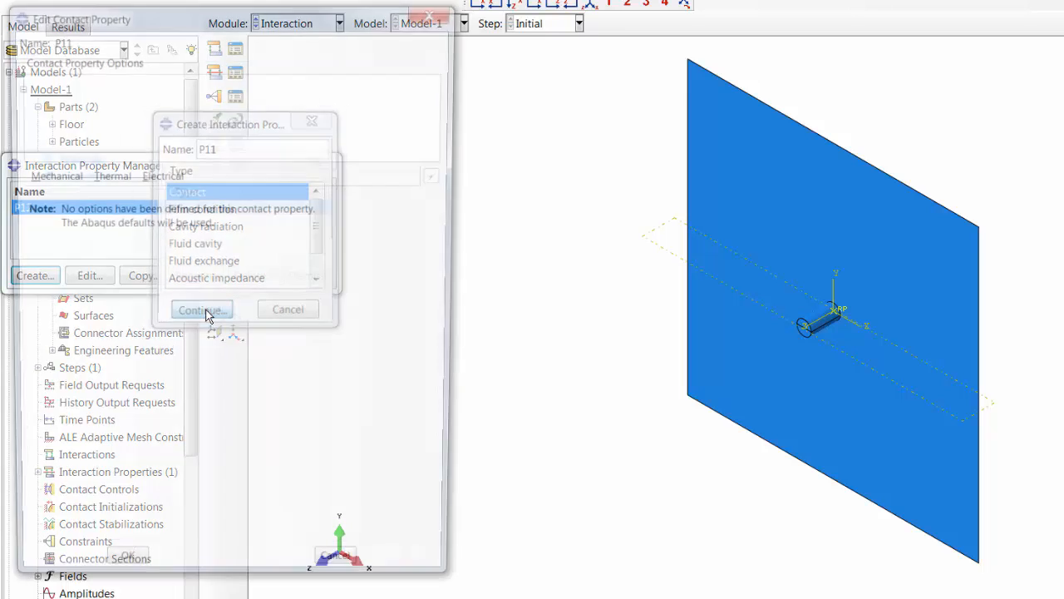
{"action": "left_click", "coordinate": [49, 176]}
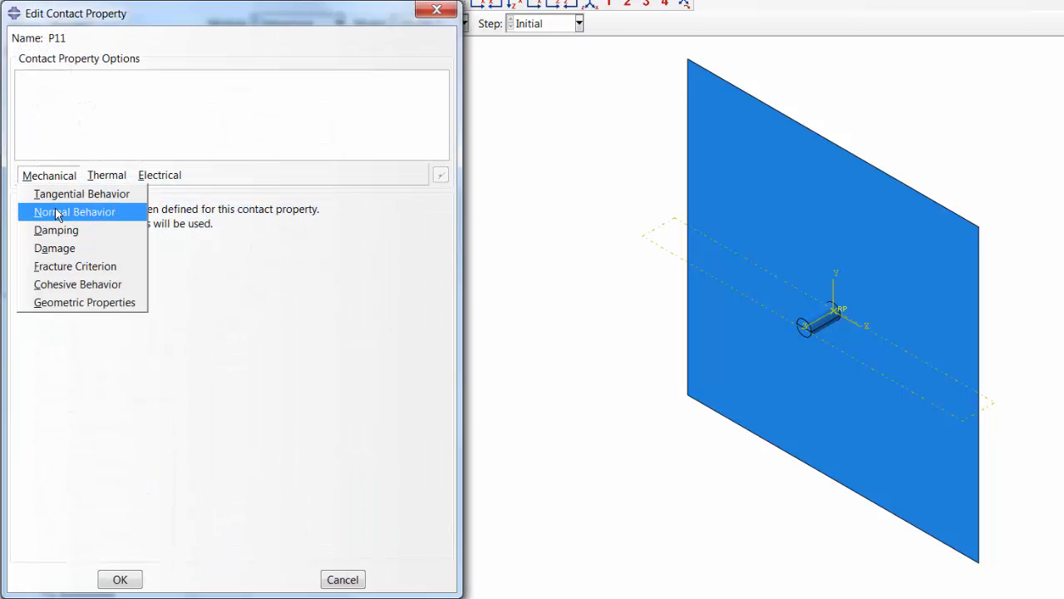
{"action": "left_click", "coordinate": [60, 211]}
{"action": "left_click", "coordinate": [203, 229]}
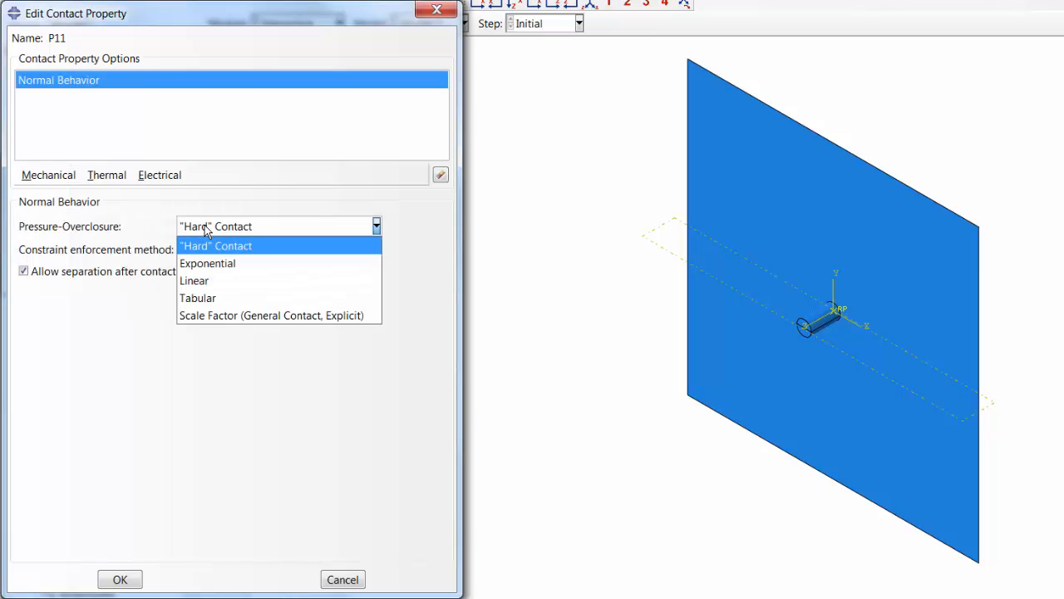
{"action": "left_click", "coordinate": [198, 283]}
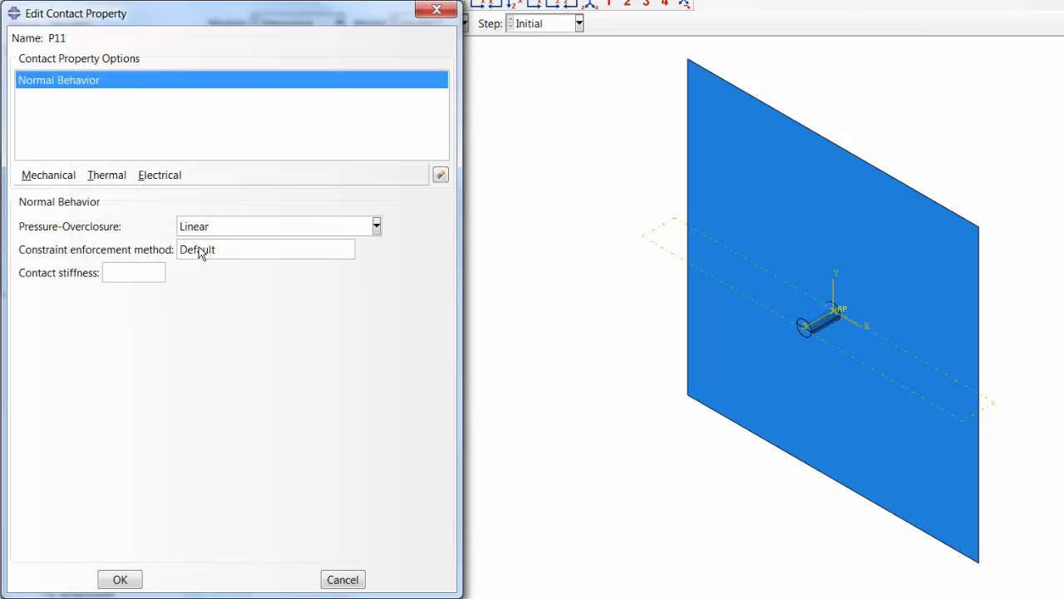
- Look up the contact stiffness in the DEM presentation in PowerPoint, return to Abaqus/CAE, and set P11's contact stiffness to 7.54e06
{"action": "left_click", "coordinate": [129, 273]}
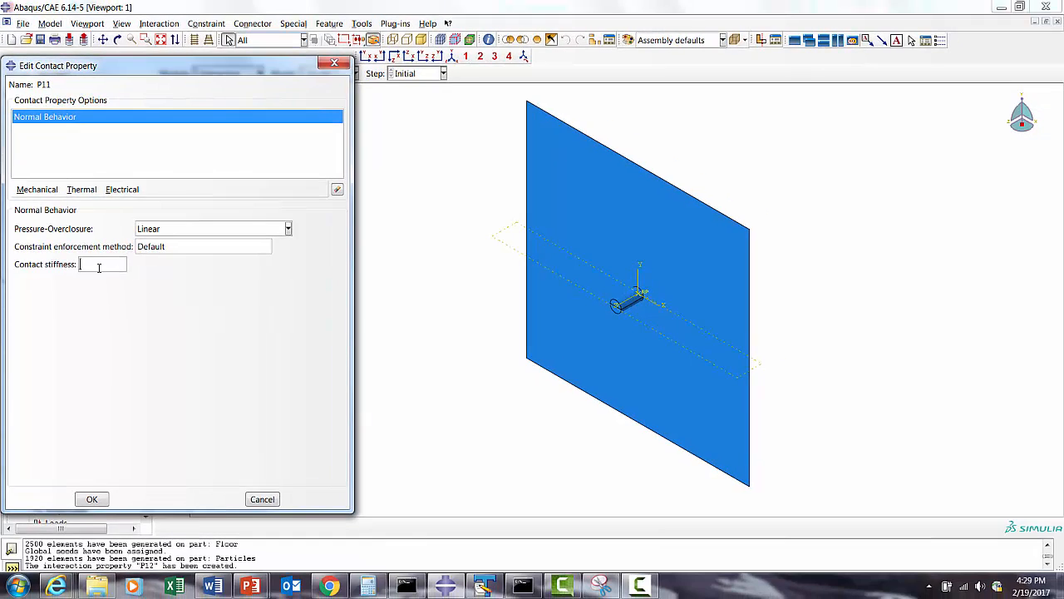
{"action": "mouse_move", "coordinate": [484, 585]}
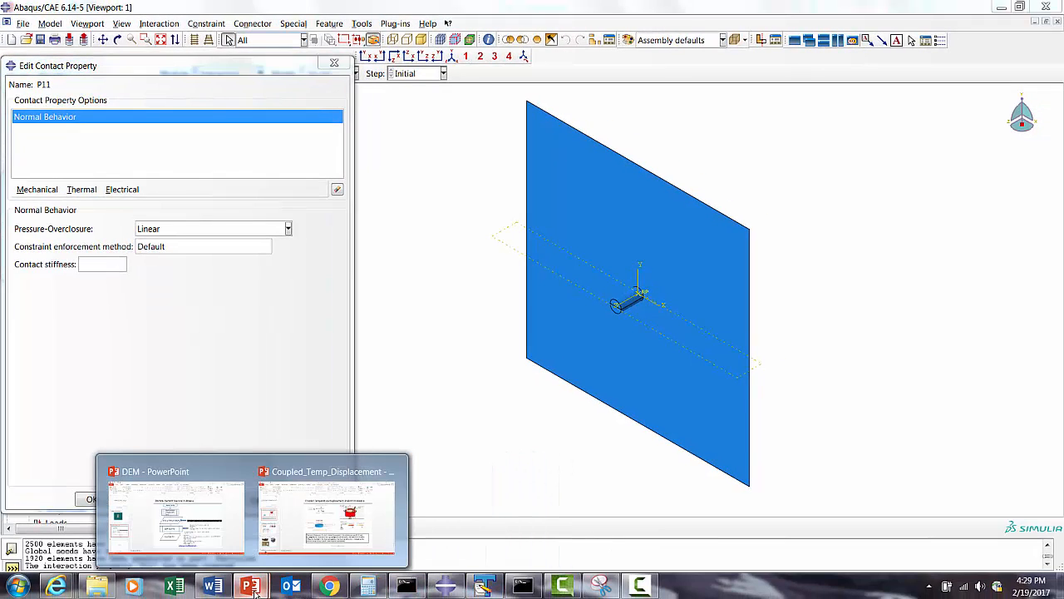
{"action": "left_click", "coordinate": [175, 503]}
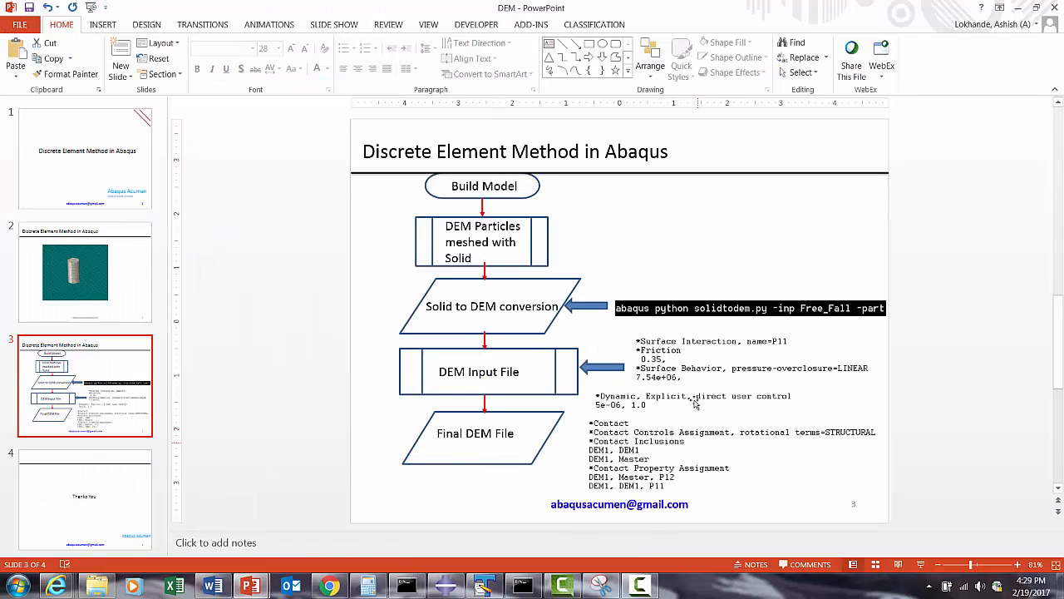
{"action": "left_click", "coordinate": [1015, 12]}
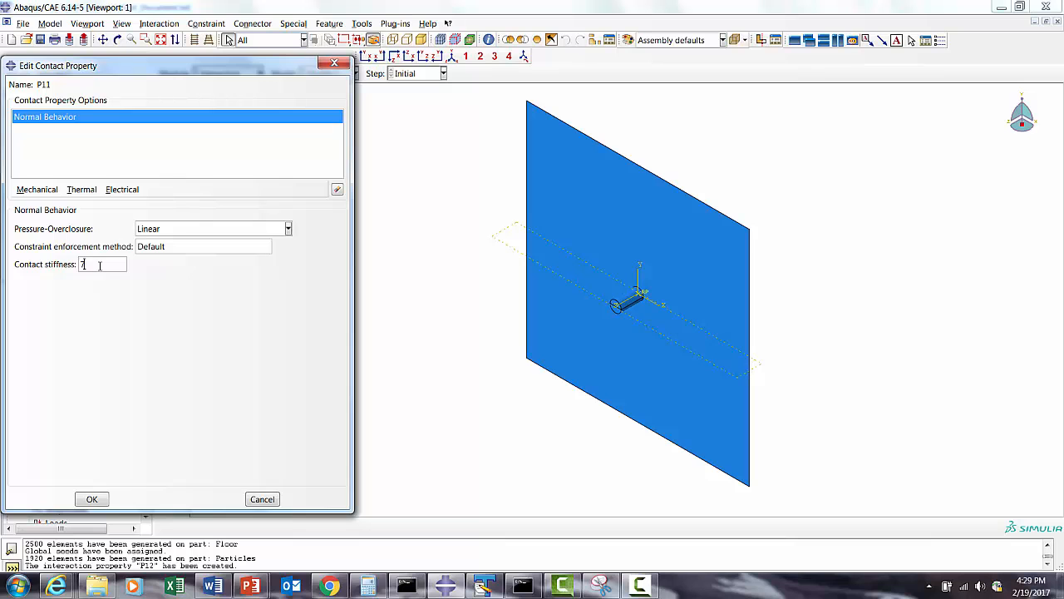
{"action": "type", "text": "06"}
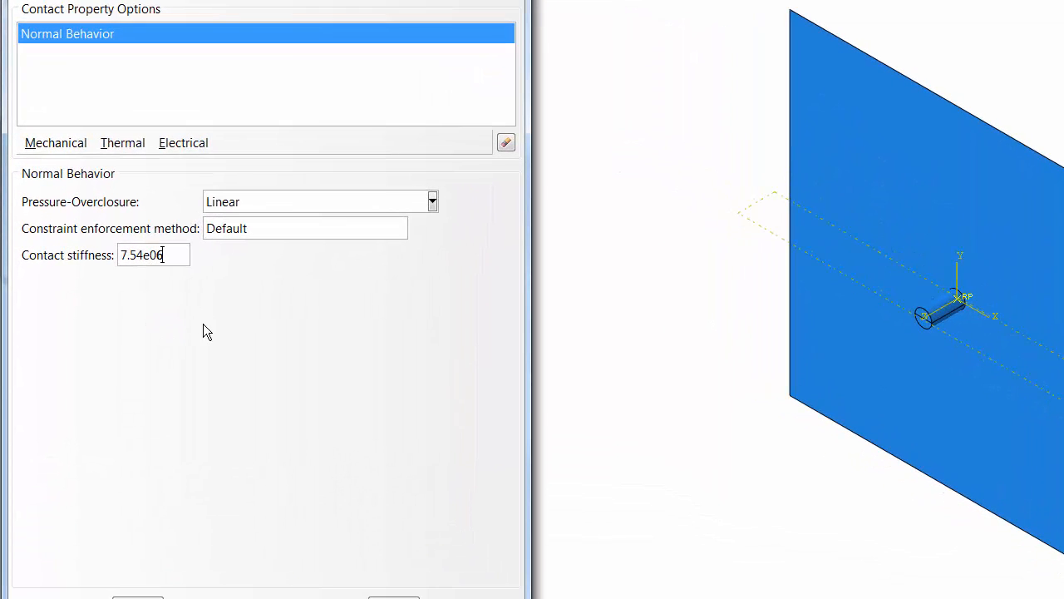
- Add a Tangential Behavior to P11 with Penalty friction formulation and a friction coefficient of 0.35
{"action": "left_click", "coordinate": [59, 142]}
{"action": "left_click", "coordinate": [73, 163]}
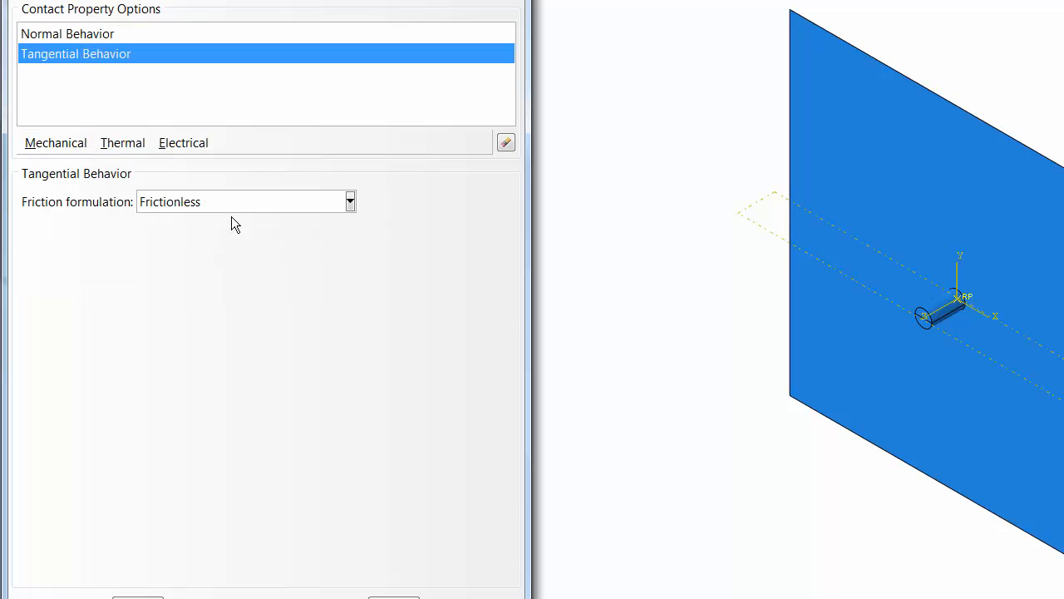
{"action": "left_click", "coordinate": [212, 206]}
{"action": "left_click", "coordinate": [201, 245]}
{"action": "left_click", "coordinate": [83, 413]}
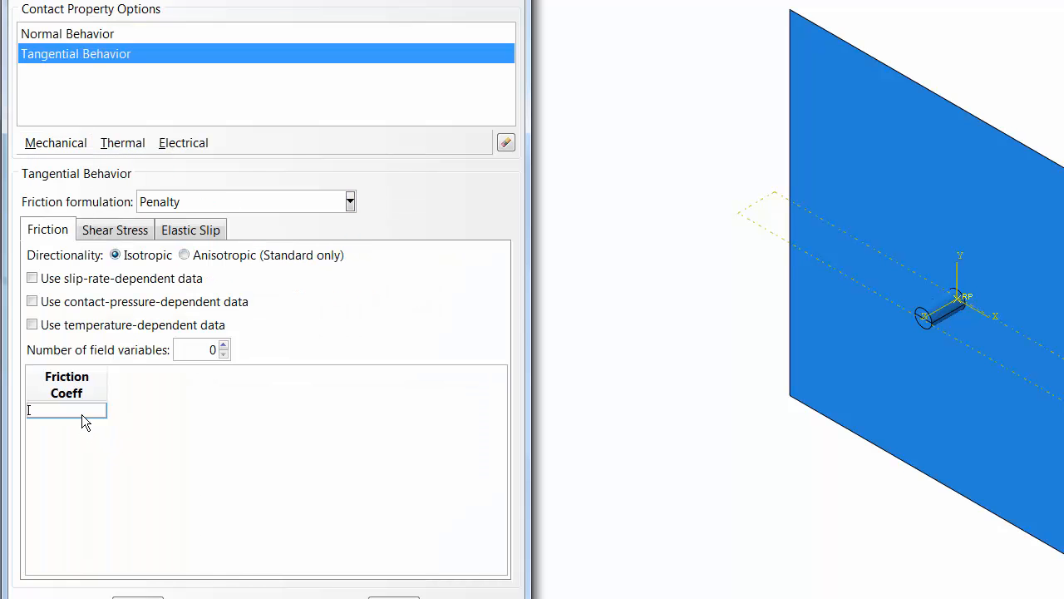
{"action": "type", "text": "0.35"}
{"action": "key", "text": "Return"}
- Check P11's normal and tangential settings, keeping Linear pressure-overclosure, and save the property and close the property manager
{"action": "left_click", "coordinate": [71, 33]}
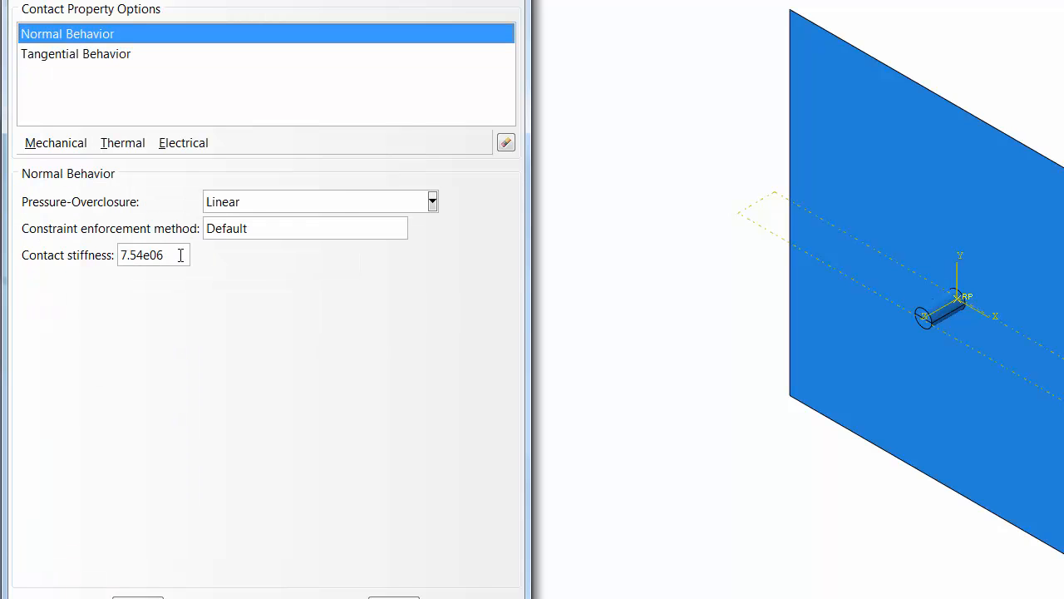
{"action": "left_click", "coordinate": [230, 206]}
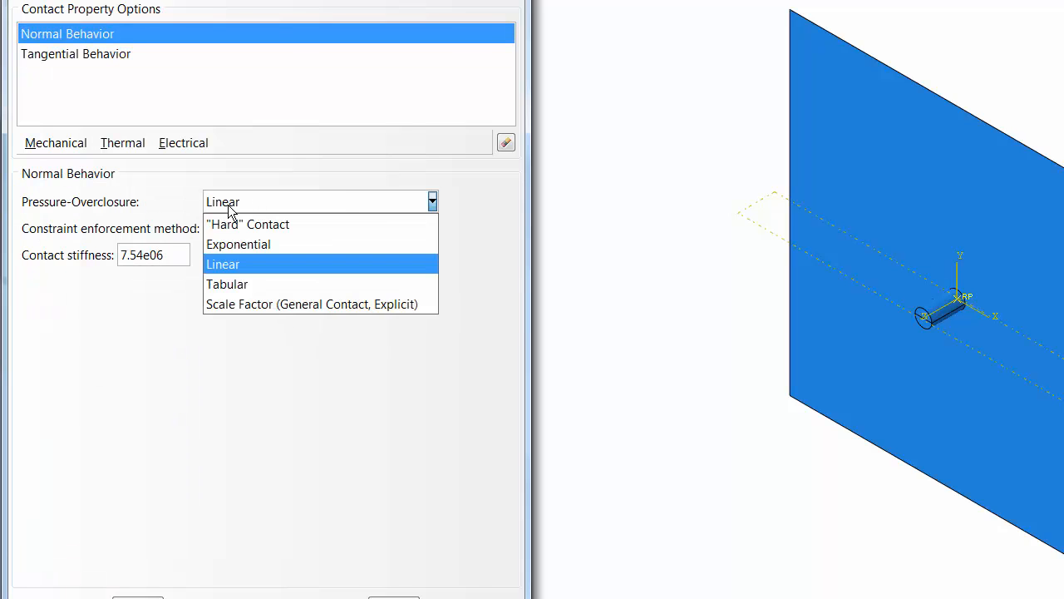
{"action": "left_click", "coordinate": [223, 265]}
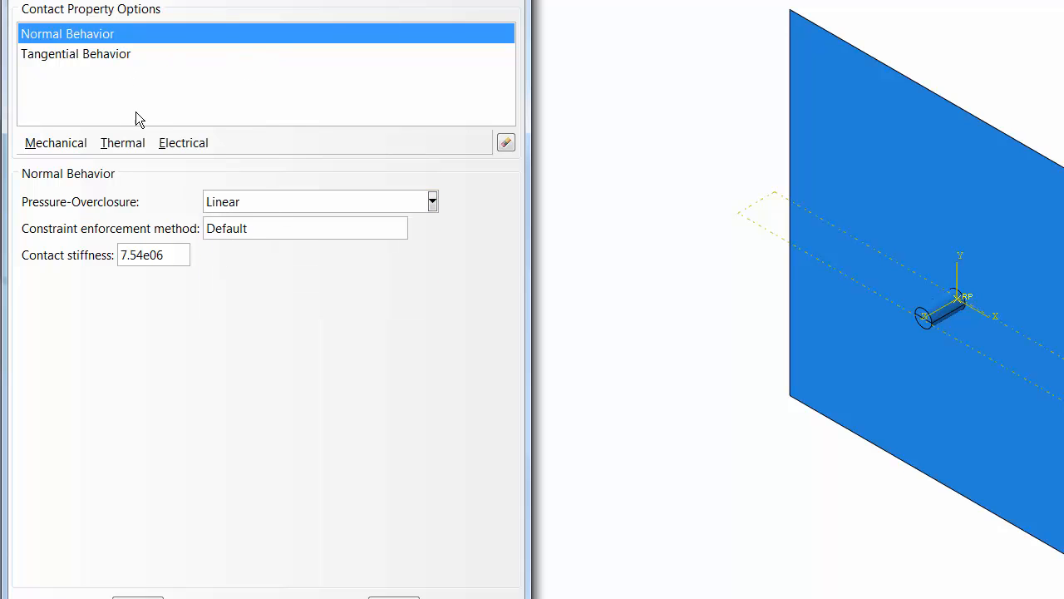
{"action": "left_click", "coordinate": [82, 56]}
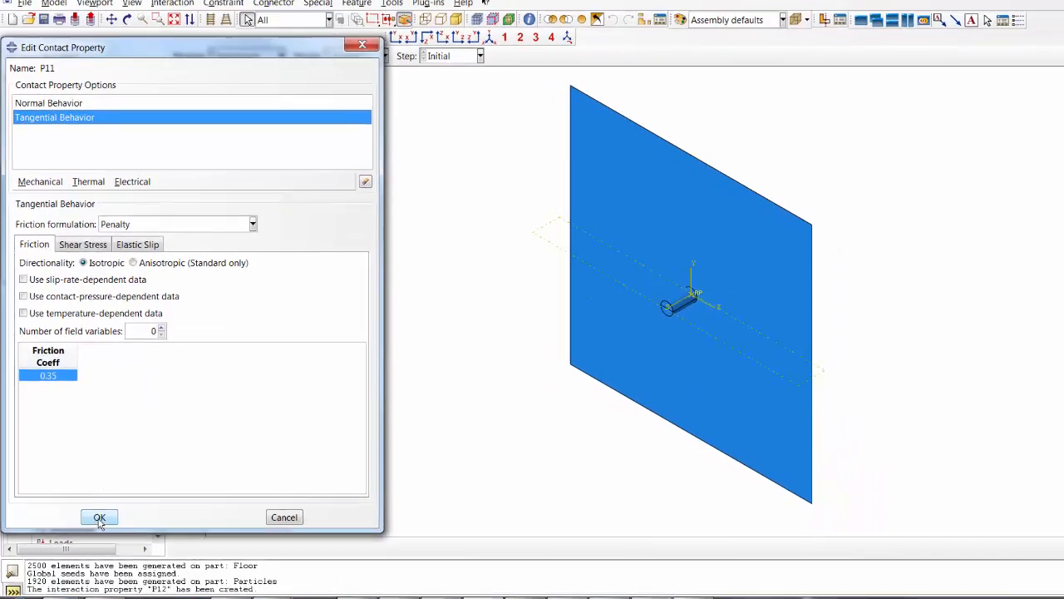
{"action": "left_click", "coordinate": [138, 598]}
{"action": "left_click", "coordinate": [235, 266]}
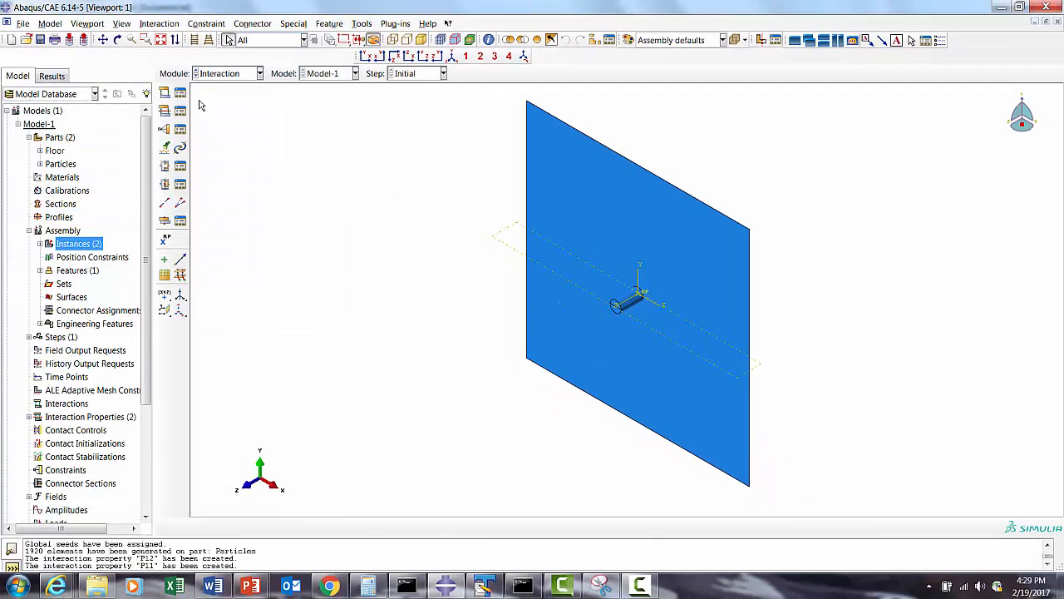
- Switch to the Mesh module and display the meshed Particles part instead of the assembly
{"action": "left_click", "coordinate": [208, 75]}
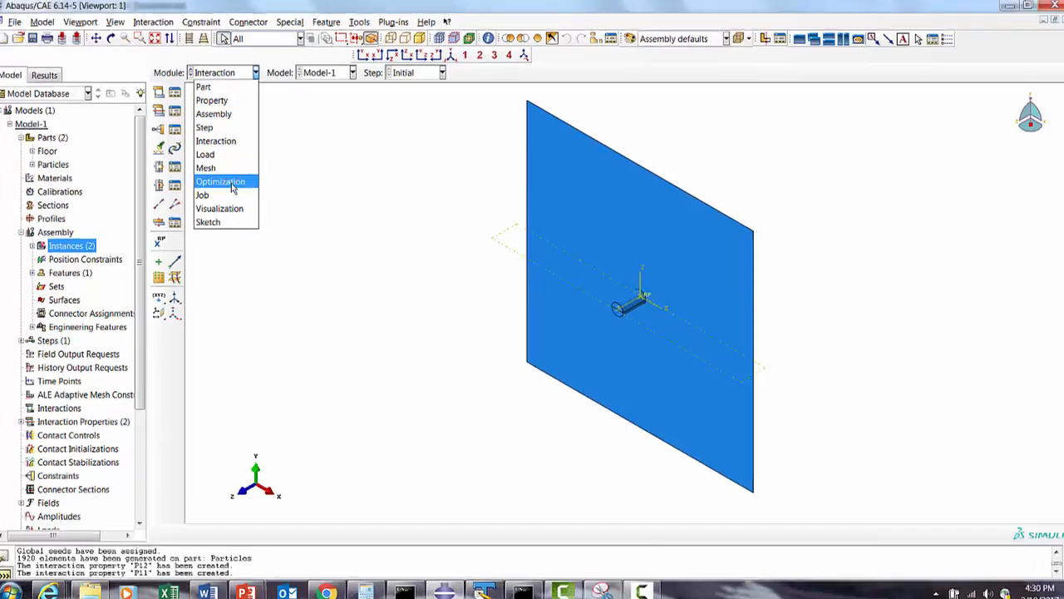
{"action": "left_click", "coordinate": [210, 167]}
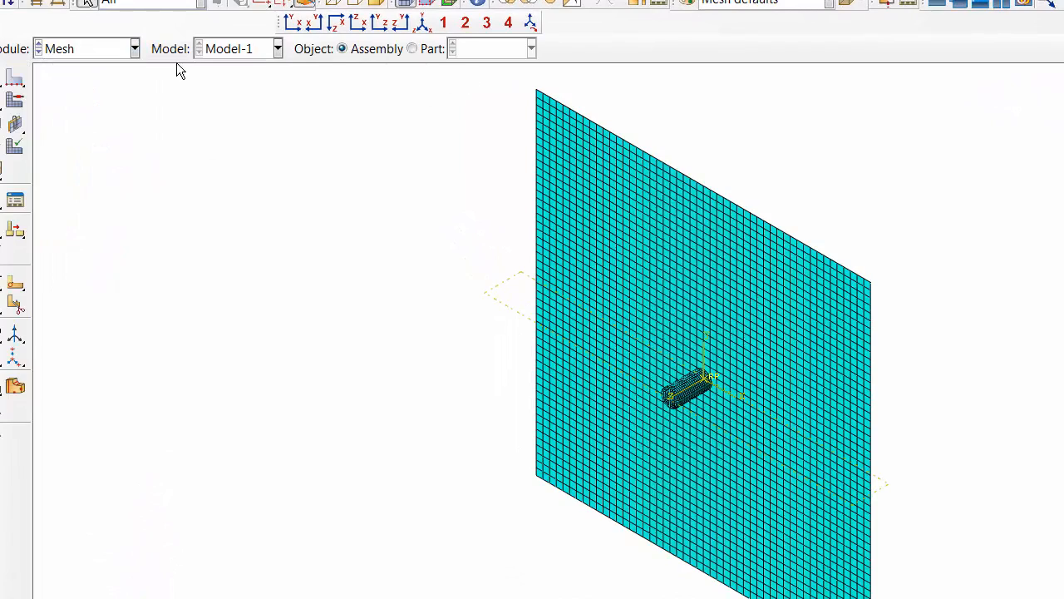
{"action": "left_click", "coordinate": [413, 49]}
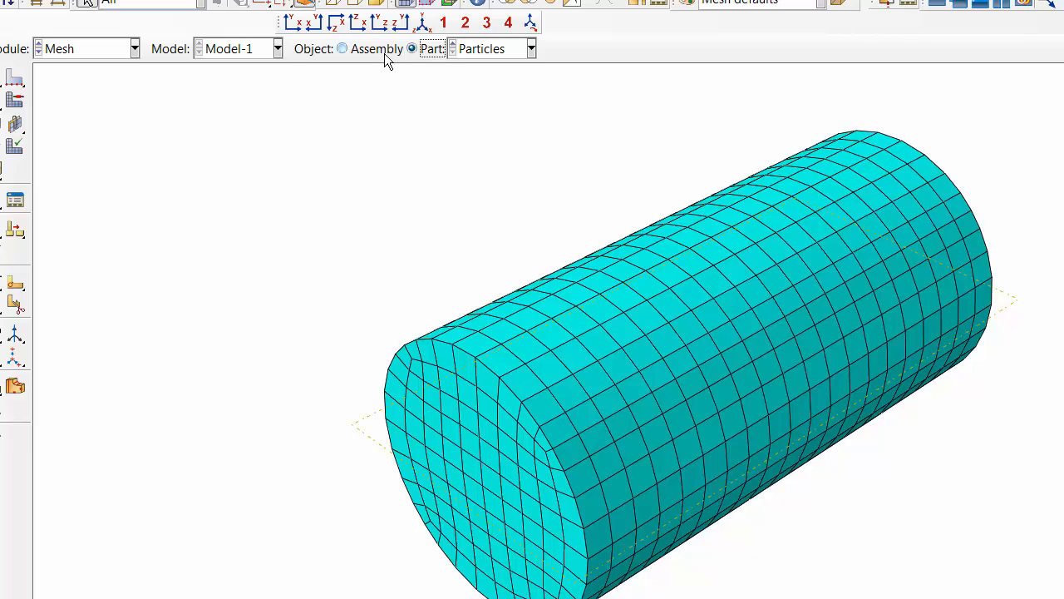
- Display the assembly instead of the Particles part and switch to the Load module
{"action": "left_click", "coordinate": [380, 50]}
{"action": "left_click", "coordinate": [51, 49]}
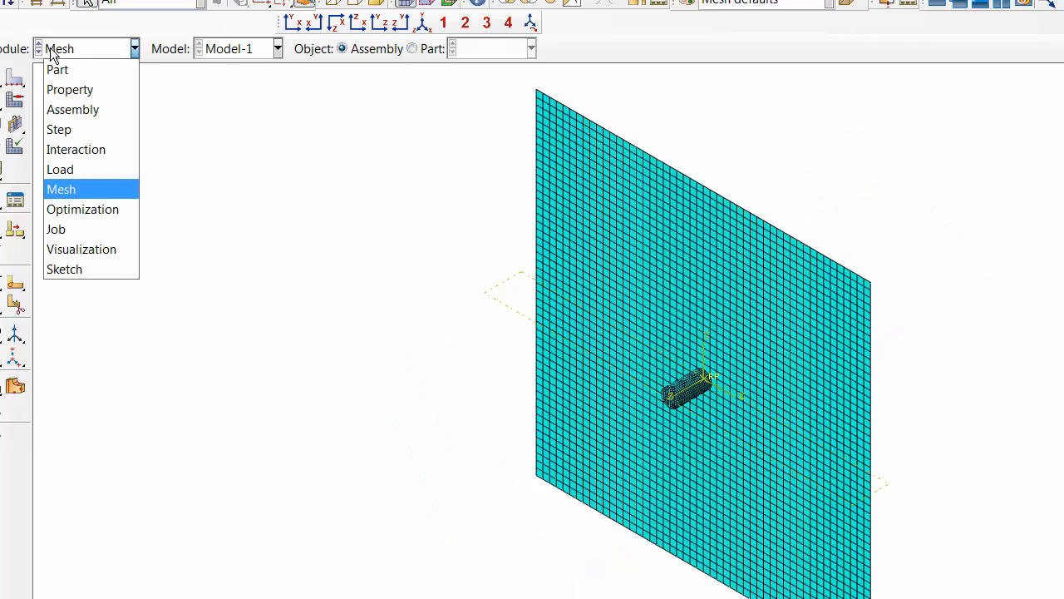
{"action": "left_click", "coordinate": [60, 169]}
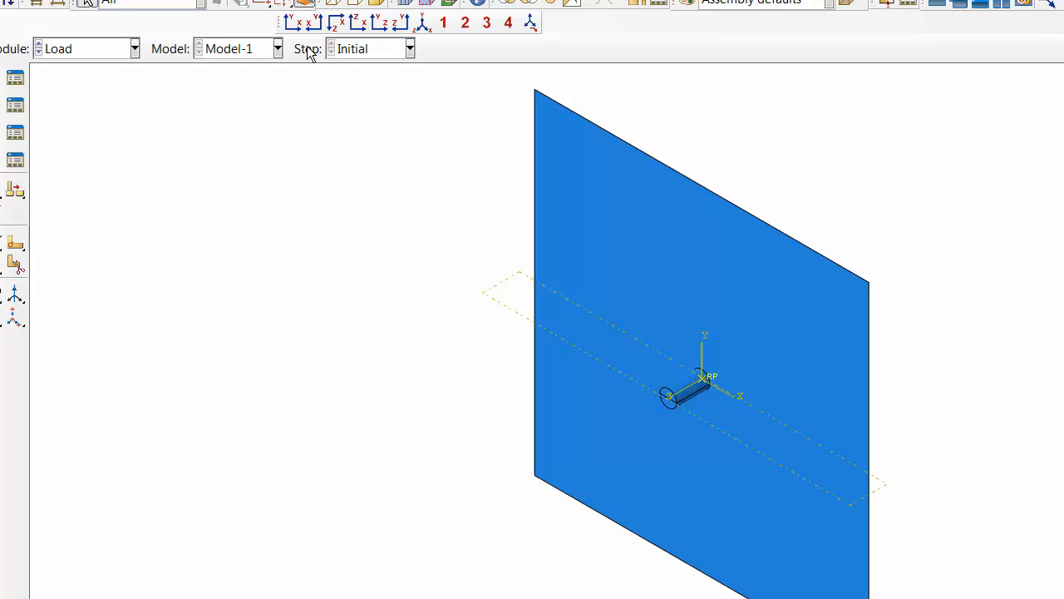
- Create a Symmetry/Antisymmetry/Encastre boundary condition in the Initial step on the Floor's reference point, and close the boundary condition manager
{"action": "left_click", "coordinate": [15, 107]}
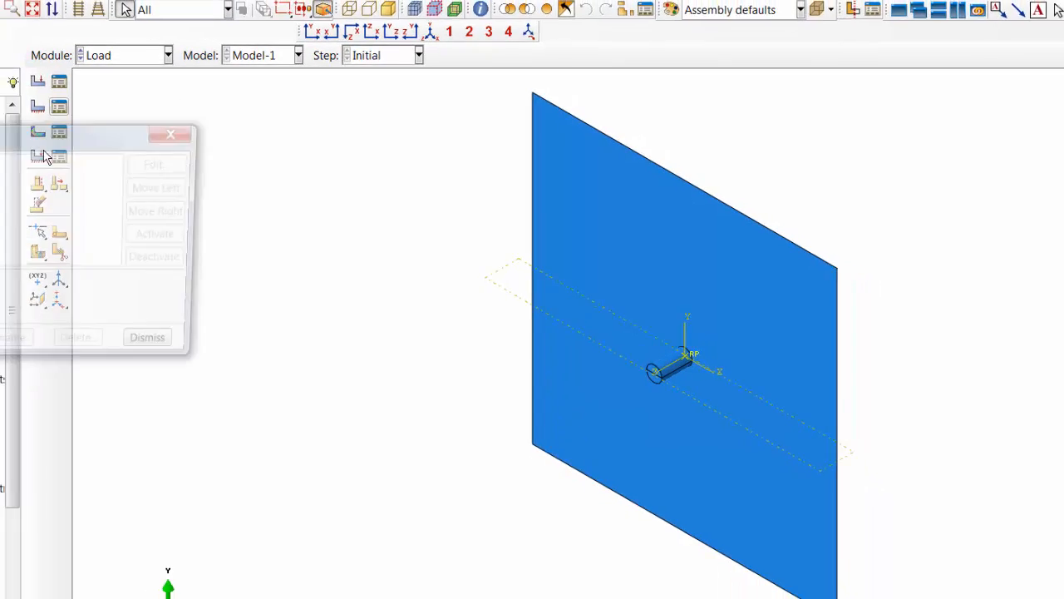
{"action": "left_click", "coordinate": [0, 369]}
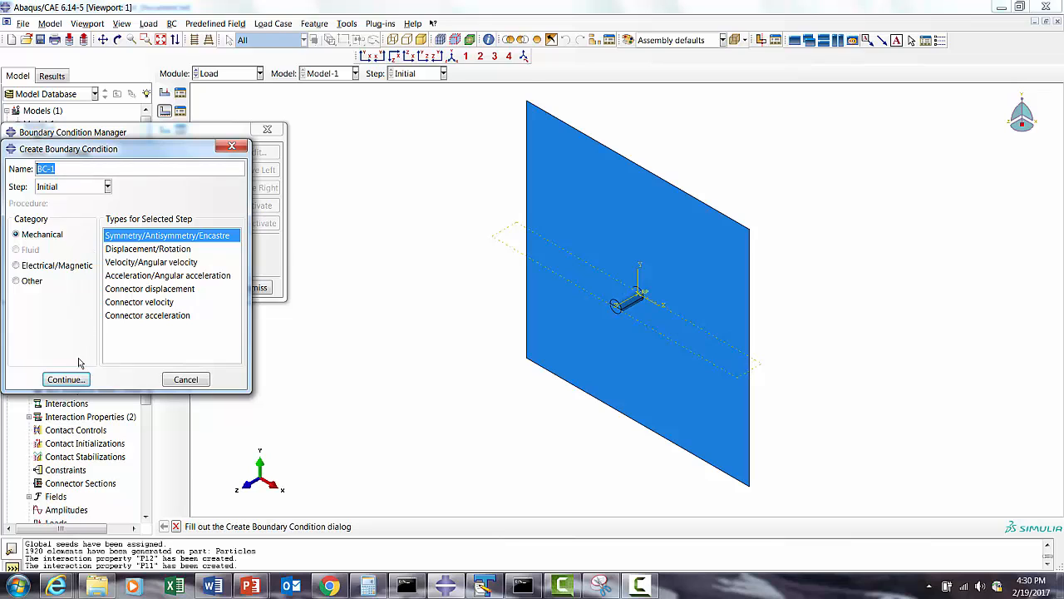
{"action": "left_click", "coordinate": [65, 378]}
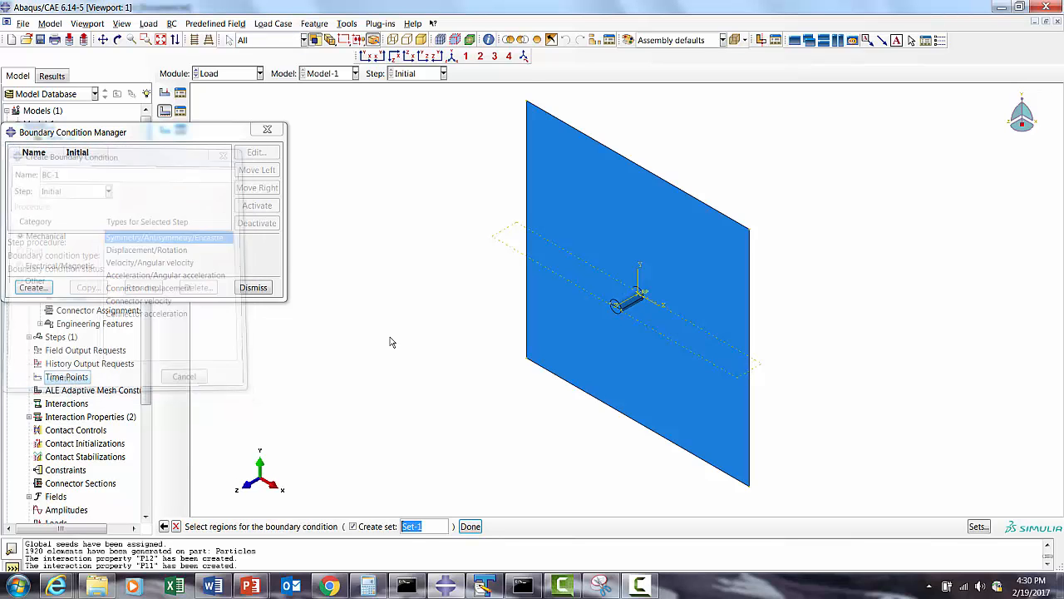
{"action": "left_click", "coordinate": [117, 39]}
{"action": "left_click_drag", "start_coordinate": [702, 376], "coordinate": [491, 349]}
{"action": "key", "text": "Escape"}
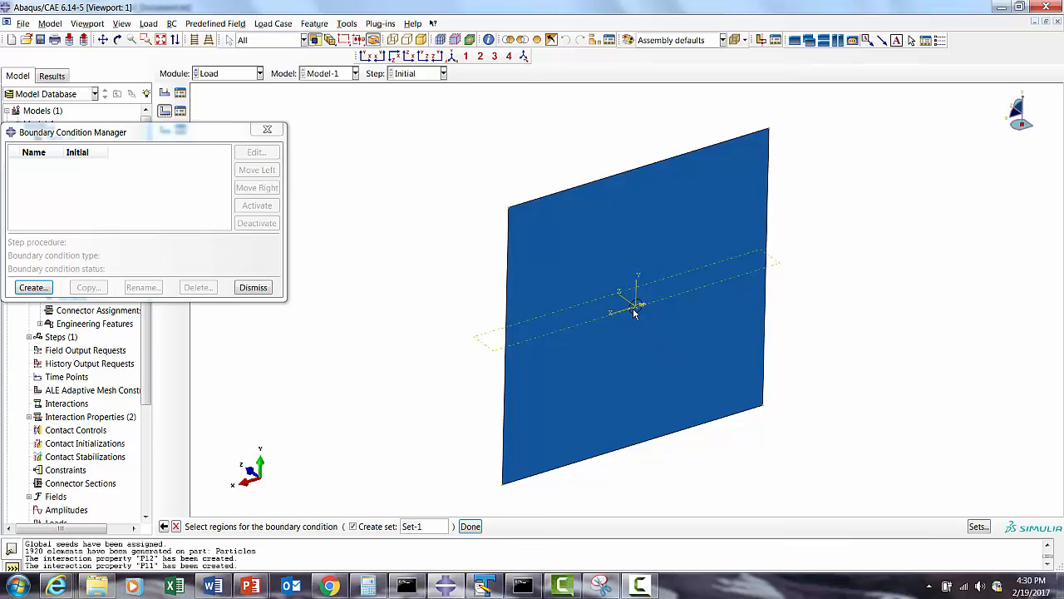
{"action": "left_click", "coordinate": [637, 308]}
{"action": "left_click", "coordinate": [471, 526]}
{"action": "left_click", "coordinate": [38, 374]}
{"action": "left_click", "coordinate": [55, 394]}
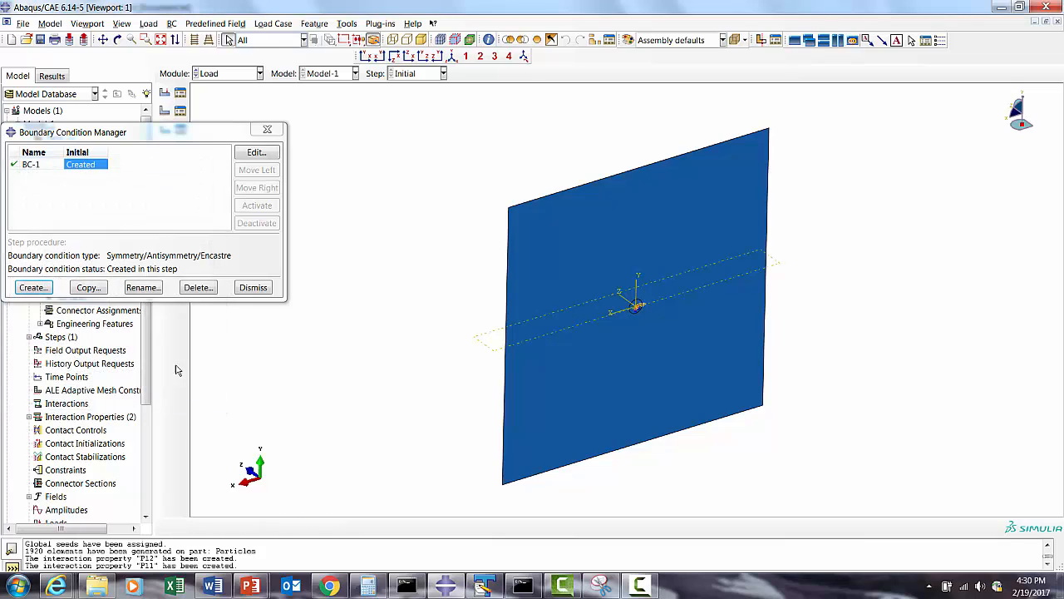
{"action": "left_click", "coordinate": [254, 288]}
- Switch to the Assembly module and show the assembly side-on in the XZ plane
{"action": "left_click", "coordinate": [220, 76]}
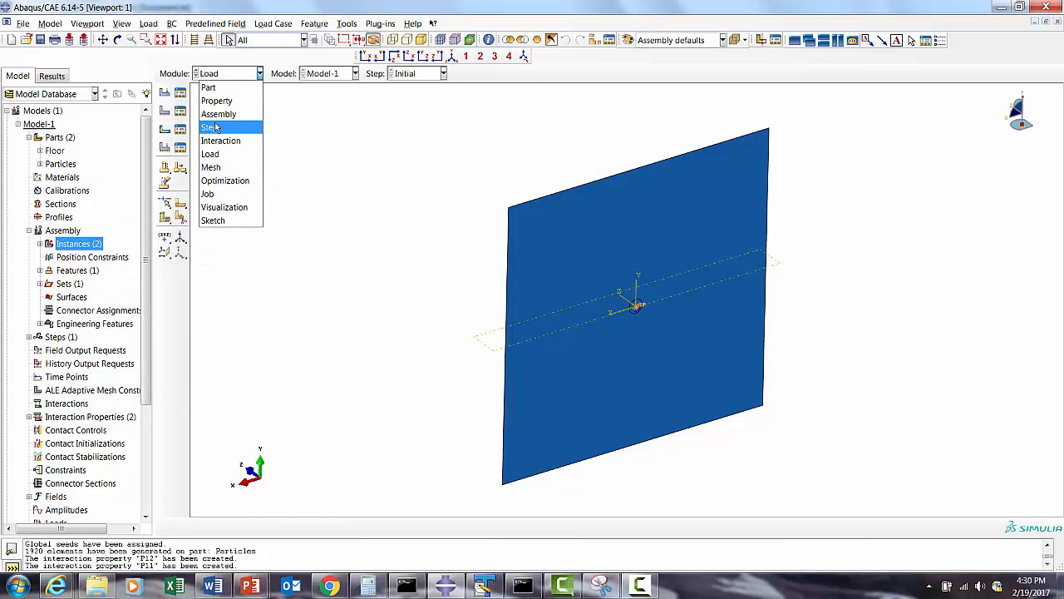
{"action": "left_click", "coordinate": [218, 116]}
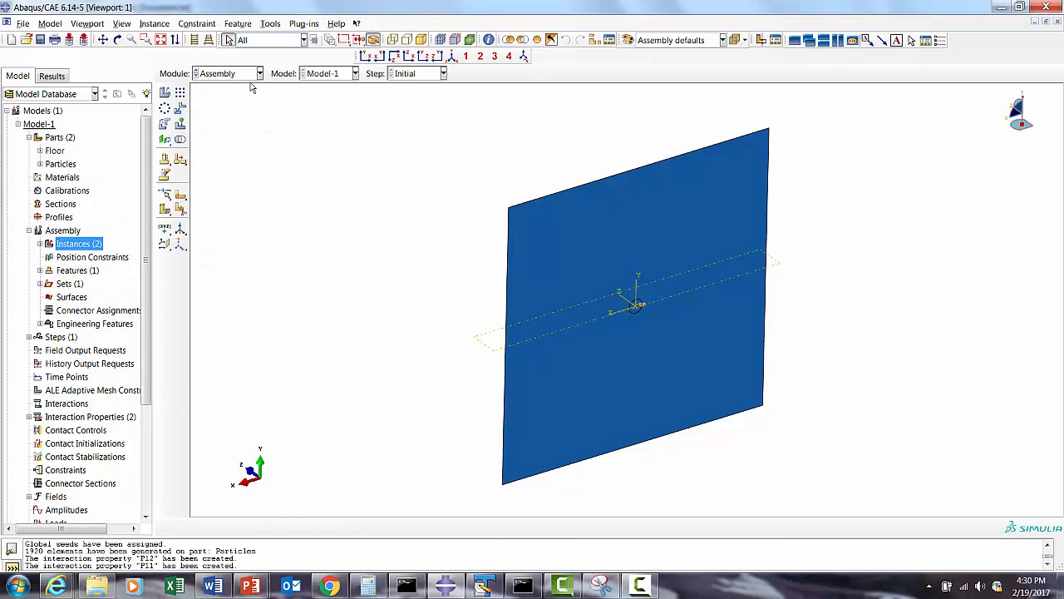
{"action": "left_click", "coordinate": [225, 76]}
{"action": "left_click", "coordinate": [214, 115]}
{"action": "left_click", "coordinate": [420, 75]}
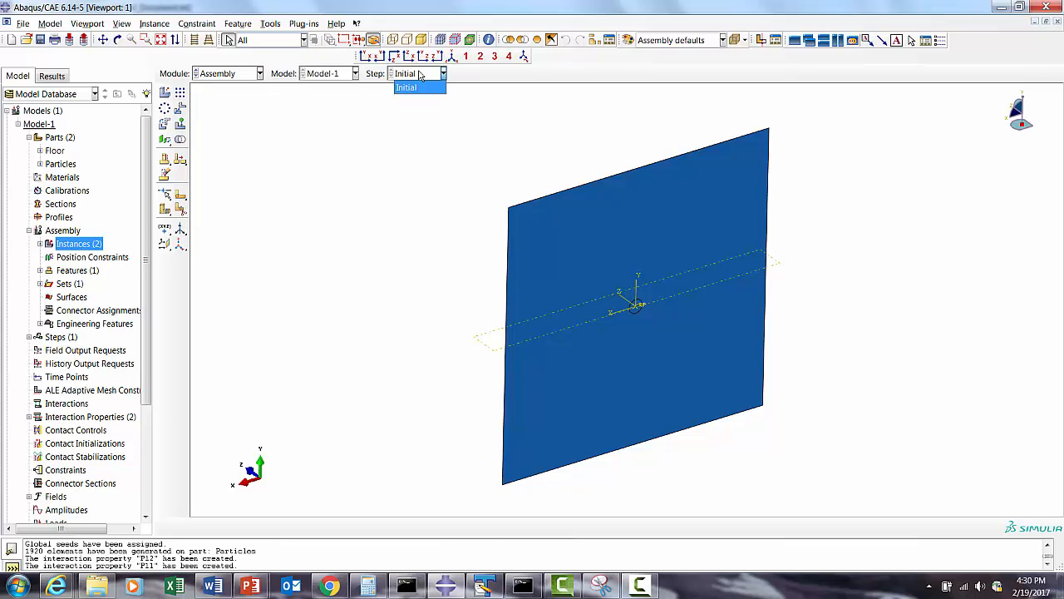
{"action": "left_click", "coordinate": [413, 87]}
{"action": "left_click", "coordinate": [323, 75]}
{"action": "left_click", "coordinate": [322, 89]}
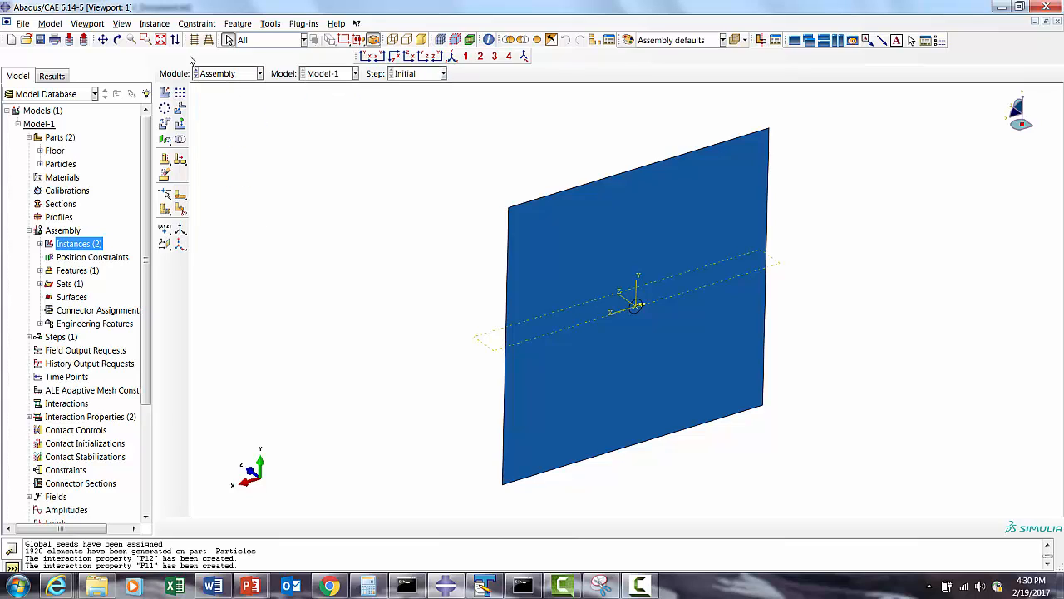
{"action": "left_click", "coordinate": [409, 56]}
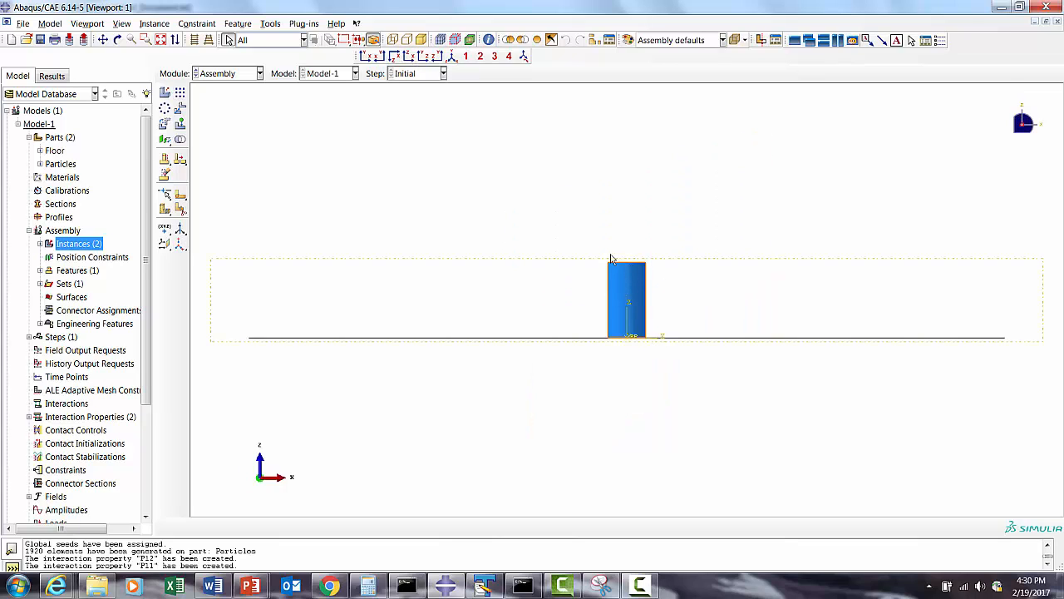
- Translate the Particles-1 instance by 0, 0, 5 to lift it off the floor, and accept the new position
{"action": "left_click", "coordinate": [179, 108]}
{"action": "left_click", "coordinate": [966, 527]}
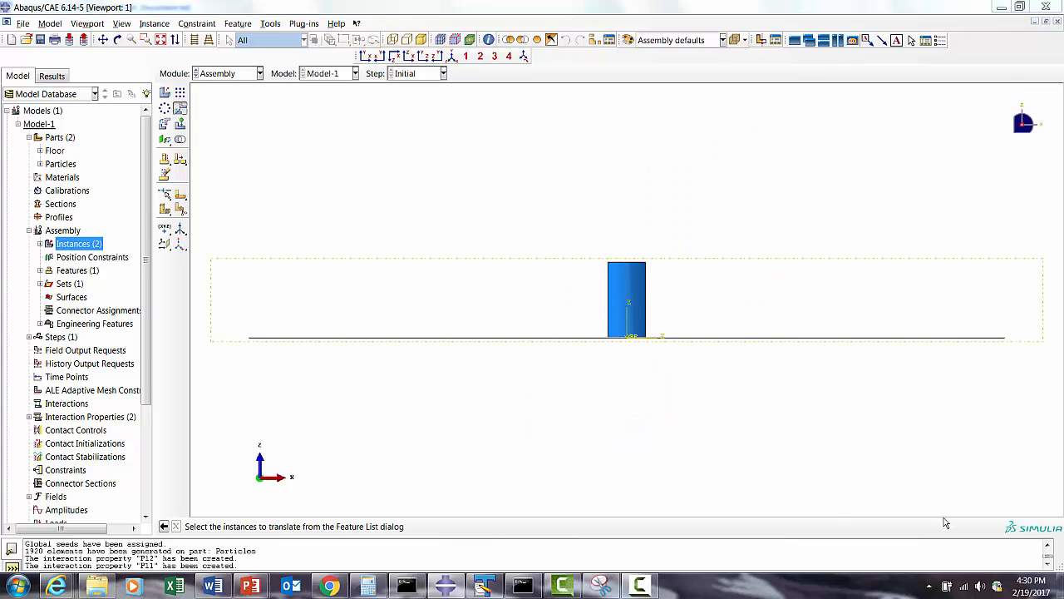
{"action": "left_click", "coordinate": [30, 125]}
{"action": "left_click", "coordinate": [72, 199]}
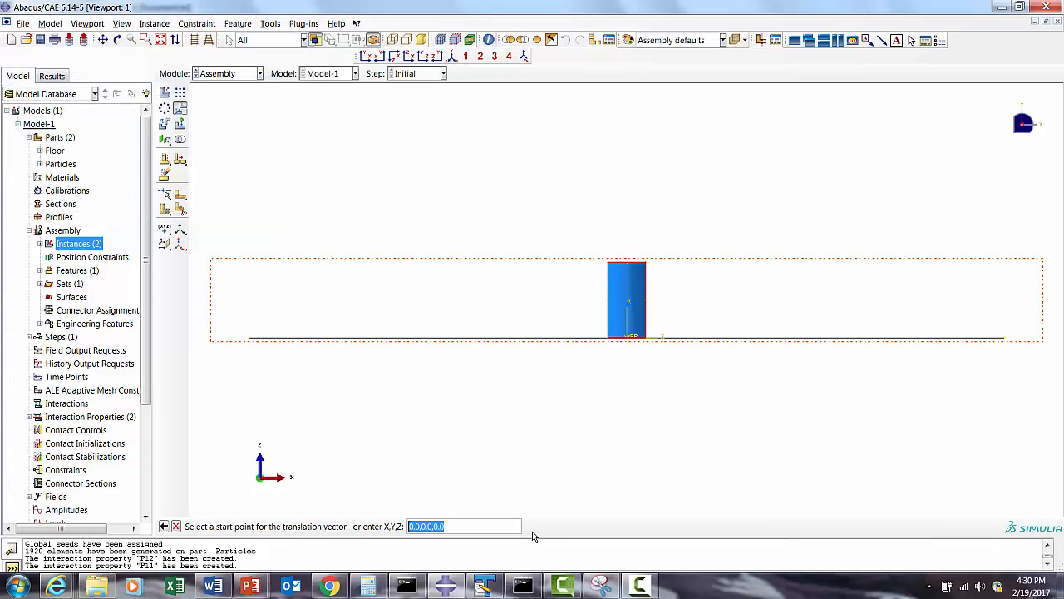
{"action": "type", "text": "0,0,"}
{"action": "key", "text": "Return"}
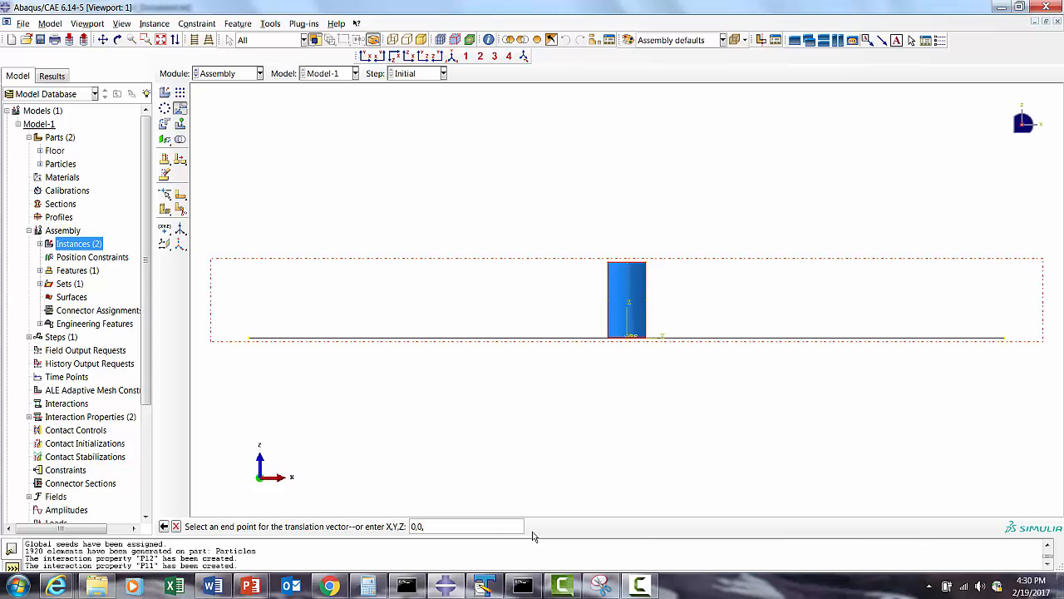
{"action": "type", "text": "0,0,1"}
{"action": "key", "text": "Return"}
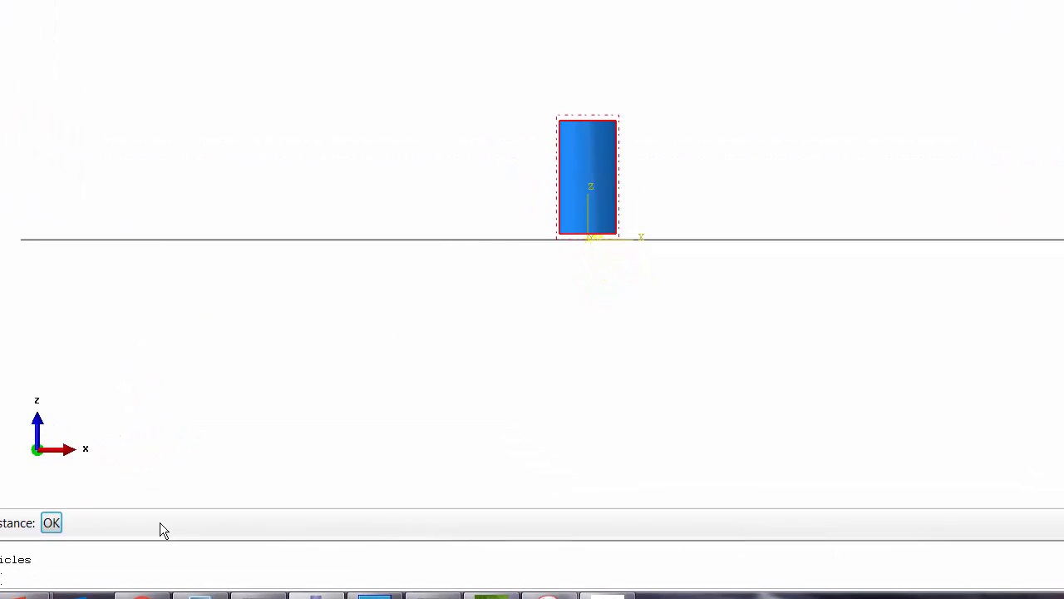
{"action": "left_click", "coordinate": [53, 531]}
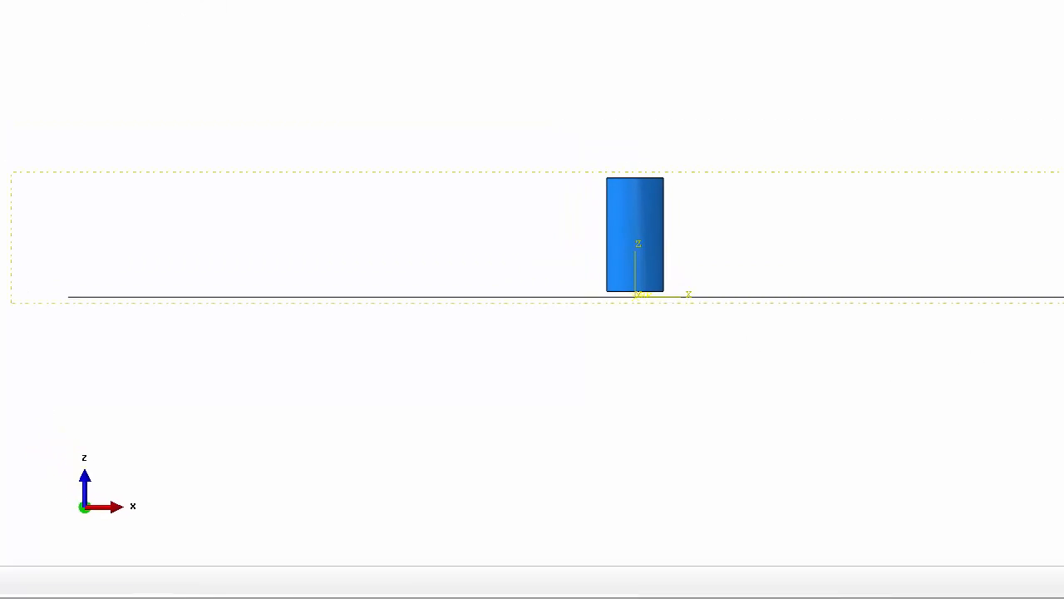
- Check the raised cylinder above the floor from an angle and switch to the Step module
{"action": "left_click", "coordinate": [169, 61]}
{"action": "left_click", "coordinate": [571, 195]}
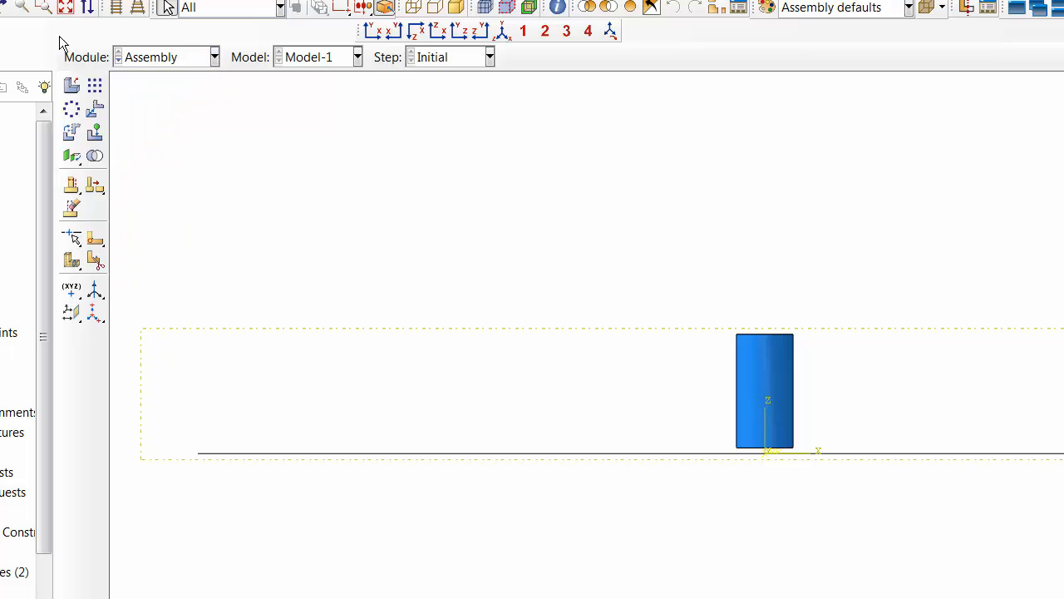
{"action": "left_click", "coordinate": [2, 6]}
{"action": "left_click_drag", "start_coordinate": [666, 308], "coordinate": [726, 384]}
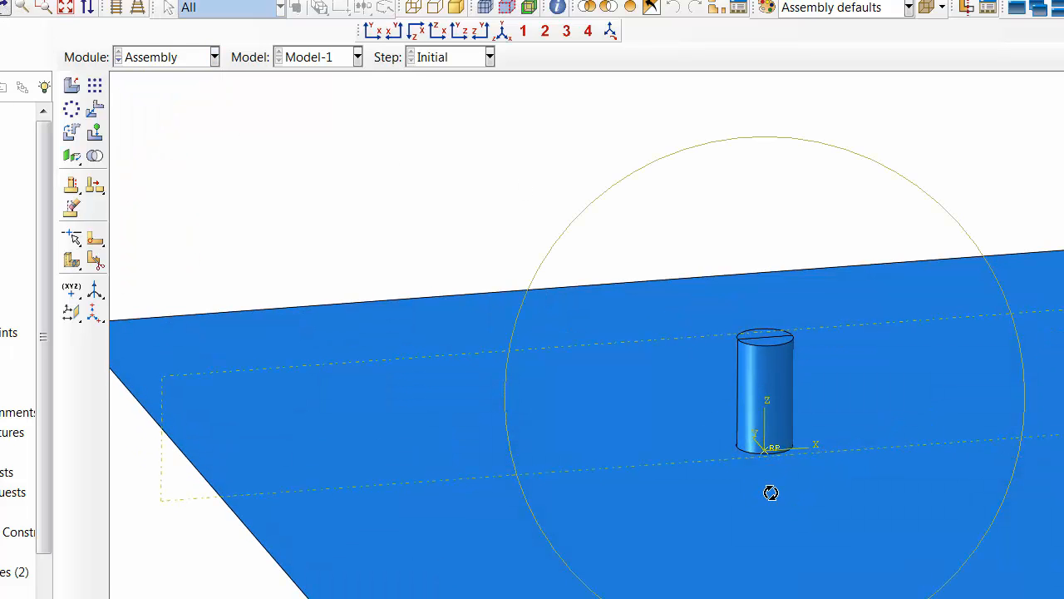
{"action": "left_click", "coordinate": [166, 61]}
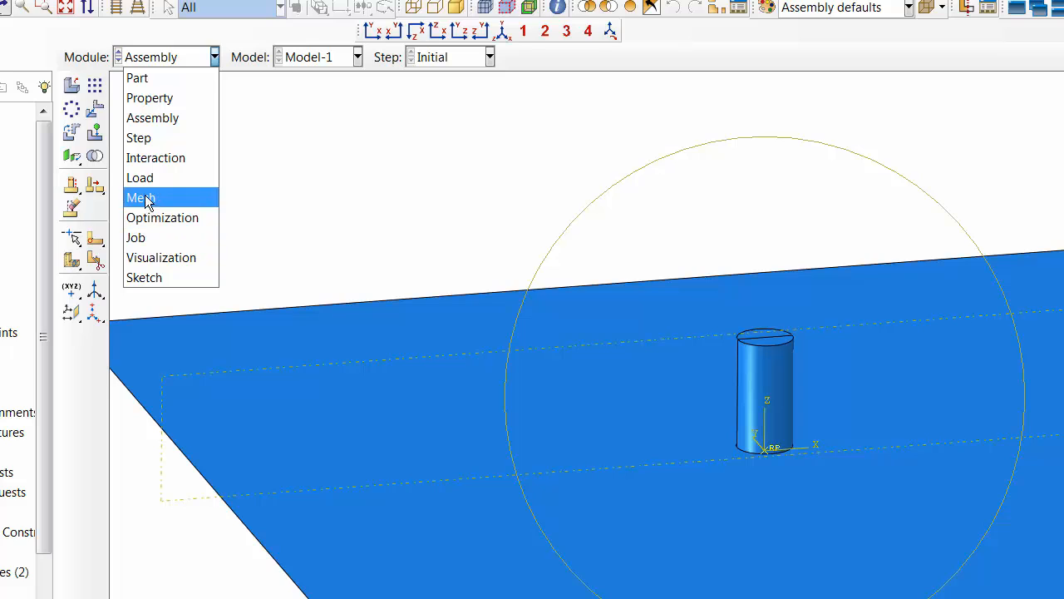
{"action": "left_click", "coordinate": [133, 139]}
- Create a Dynamic, Explicit step named Step-1 after Initial with a time period of 1 and Nlgeom on
{"action": "left_click", "coordinate": [95, 86]}
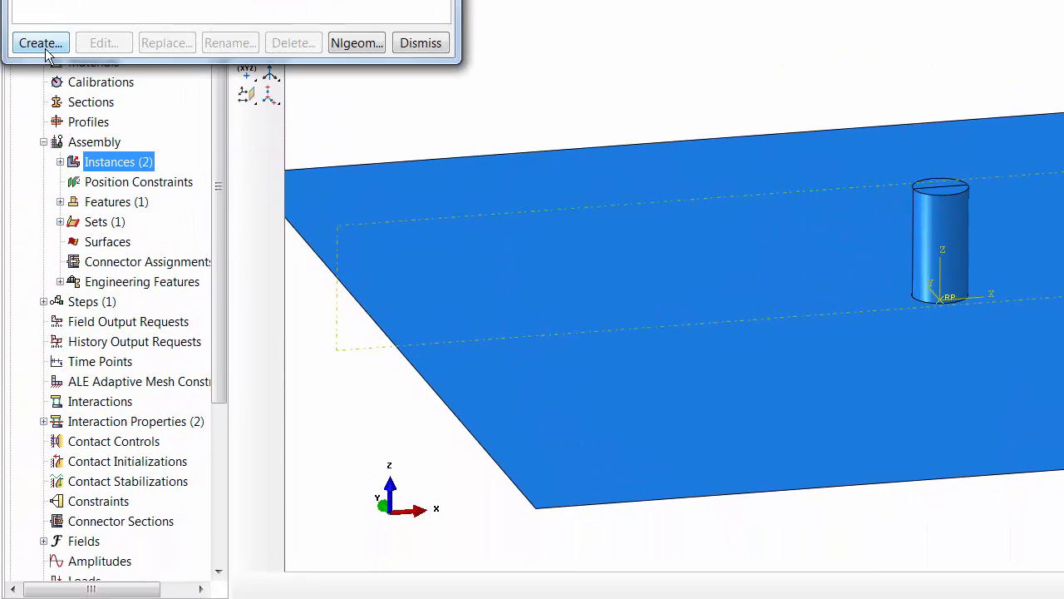
{"action": "left_click", "coordinate": [41, 44]}
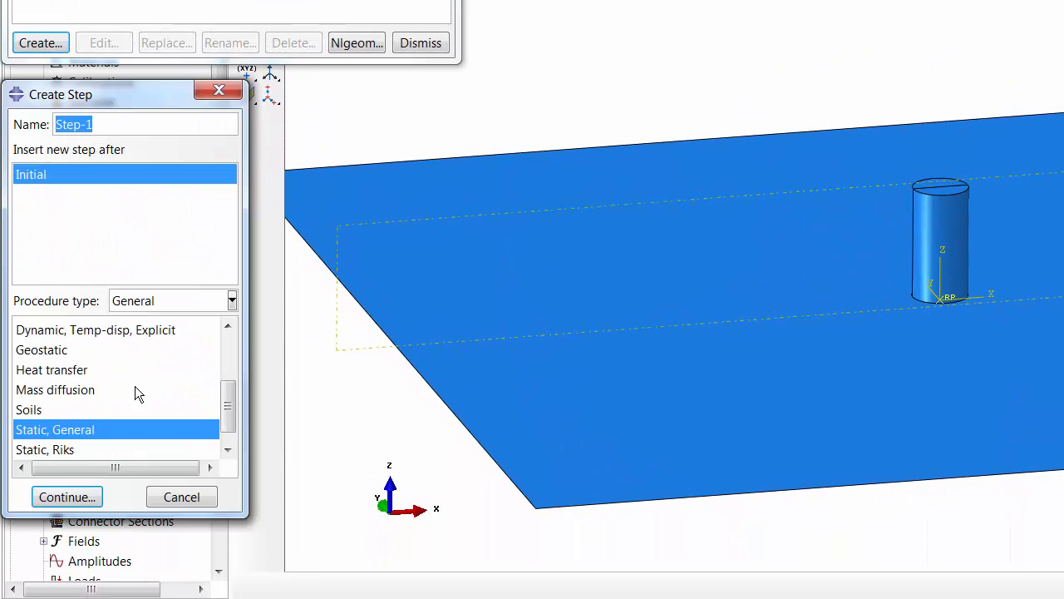
{"action": "left_click_drag", "start_coordinate": [231, 414], "coordinate": [221, 340]}
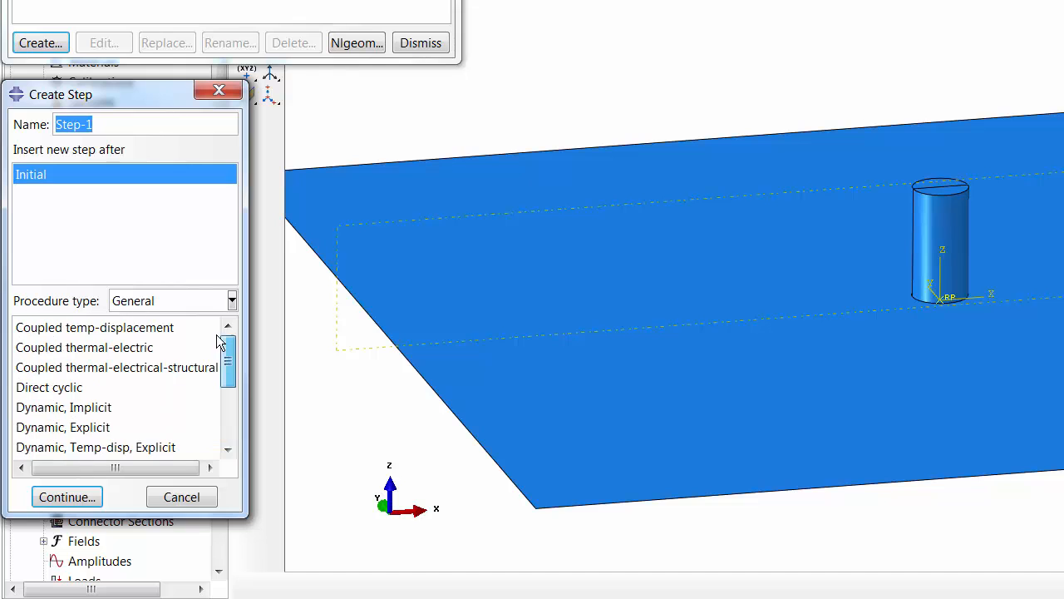
{"action": "left_click", "coordinate": [100, 428]}
{"action": "left_click", "coordinate": [82, 497]}
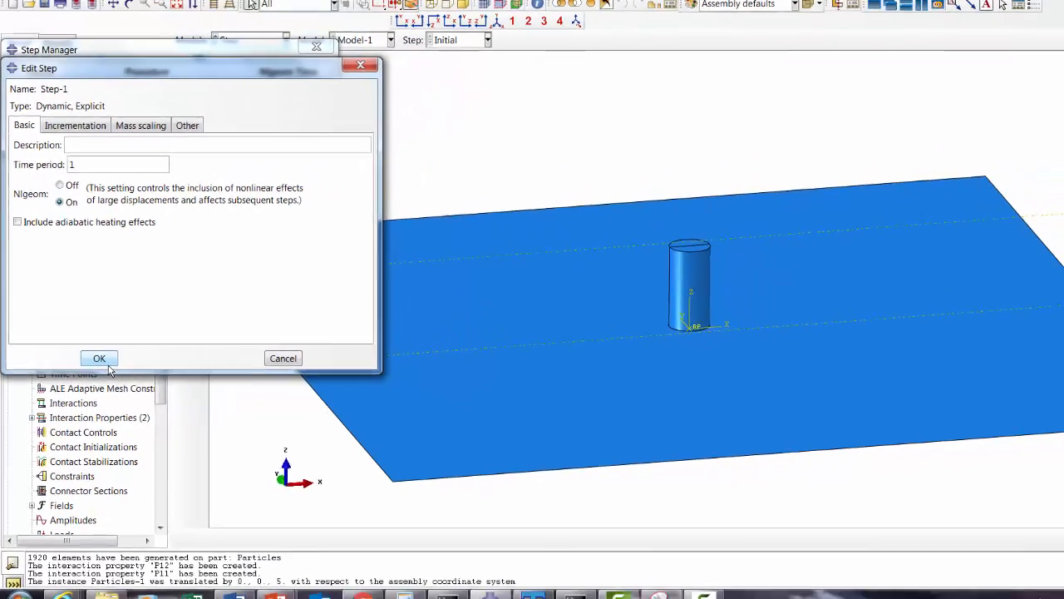
{"action": "left_click", "coordinate": [135, 340]}
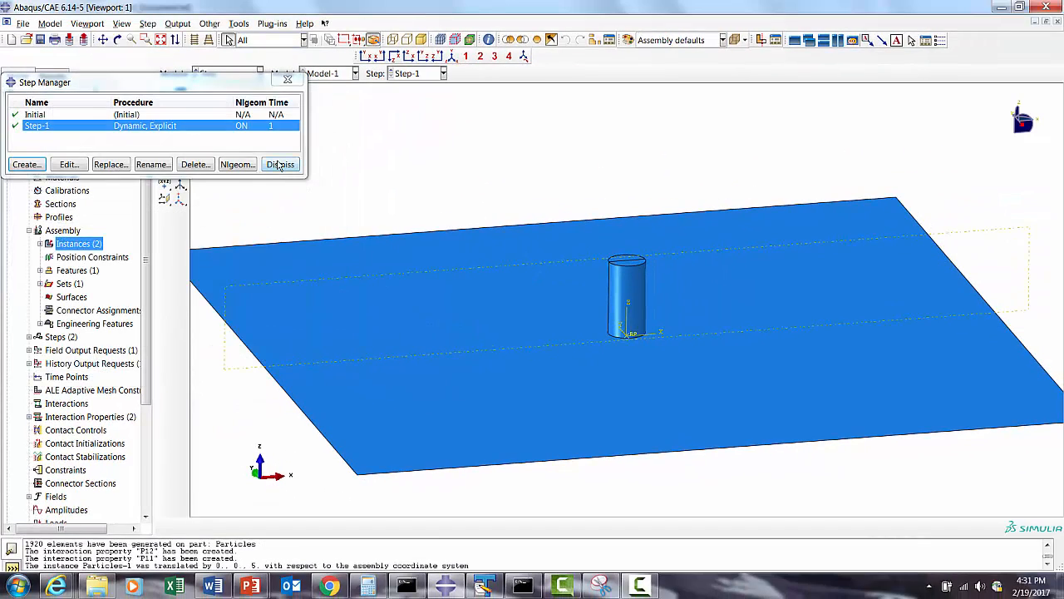
{"action": "left_click", "coordinate": [280, 165]}
- Switch to the Load module and create a mechanical Gravity load named Gravity in Step-1
{"action": "left_click", "coordinate": [214, 75]}
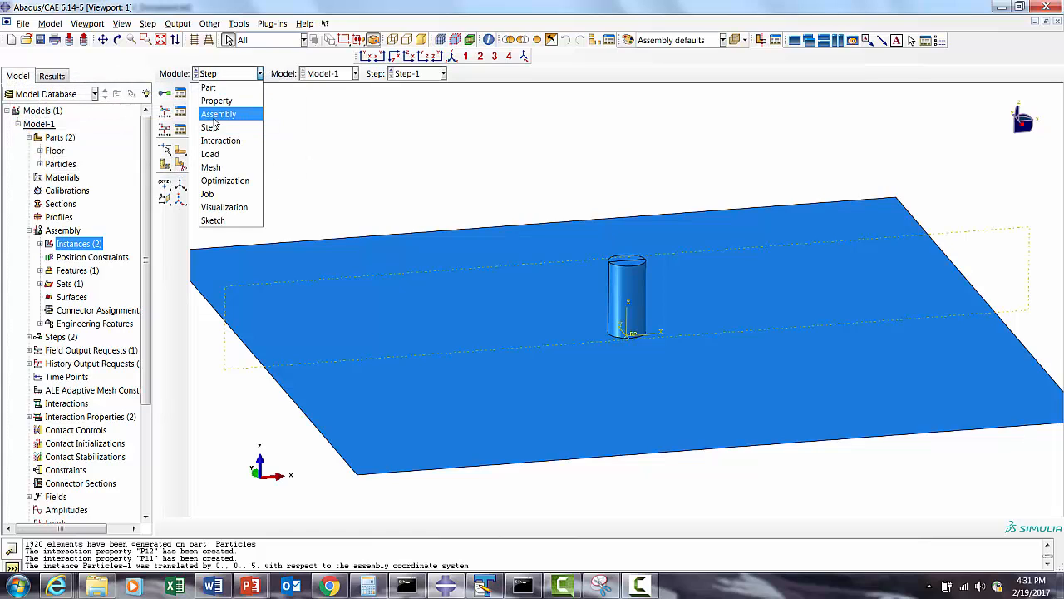
{"action": "left_click", "coordinate": [213, 153]}
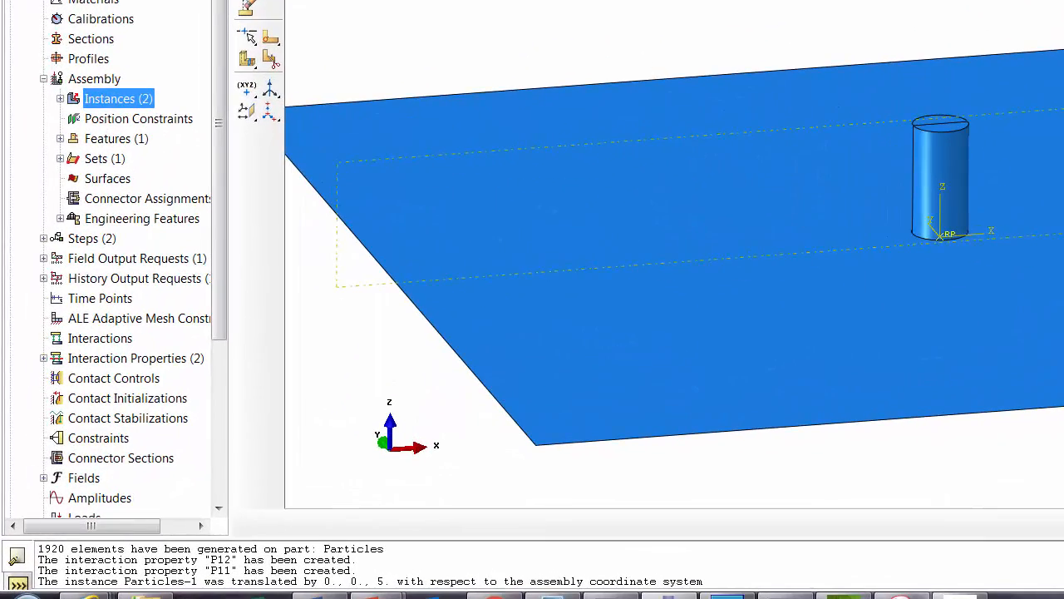
{"action": "left_click", "coordinate": [247, 0]}
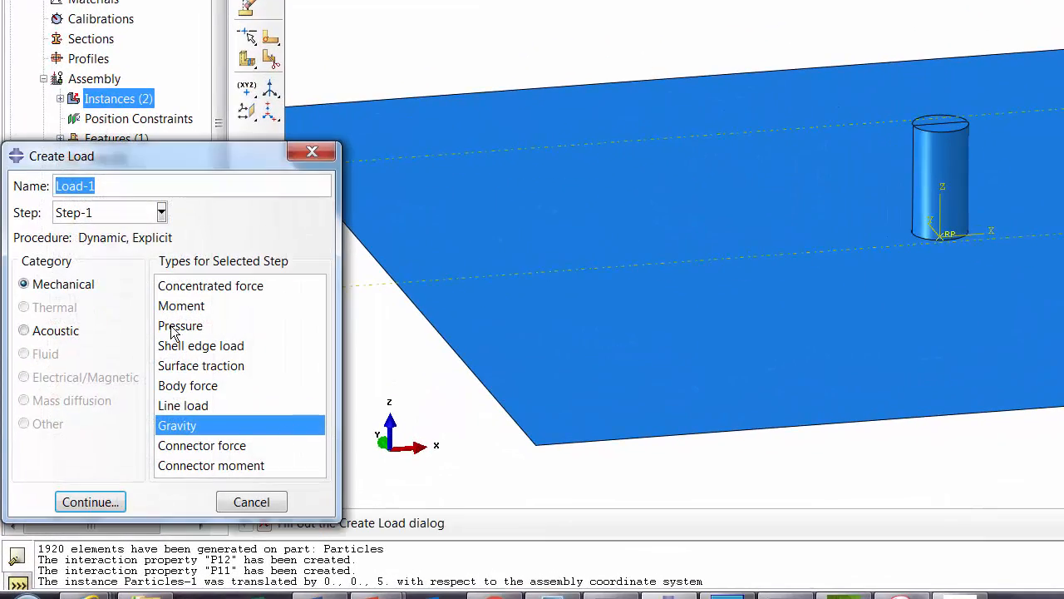
{"action": "left_click_drag", "start_coordinate": [117, 188], "coordinate": [3, 158]}
{"action": "type", "text": "F"}
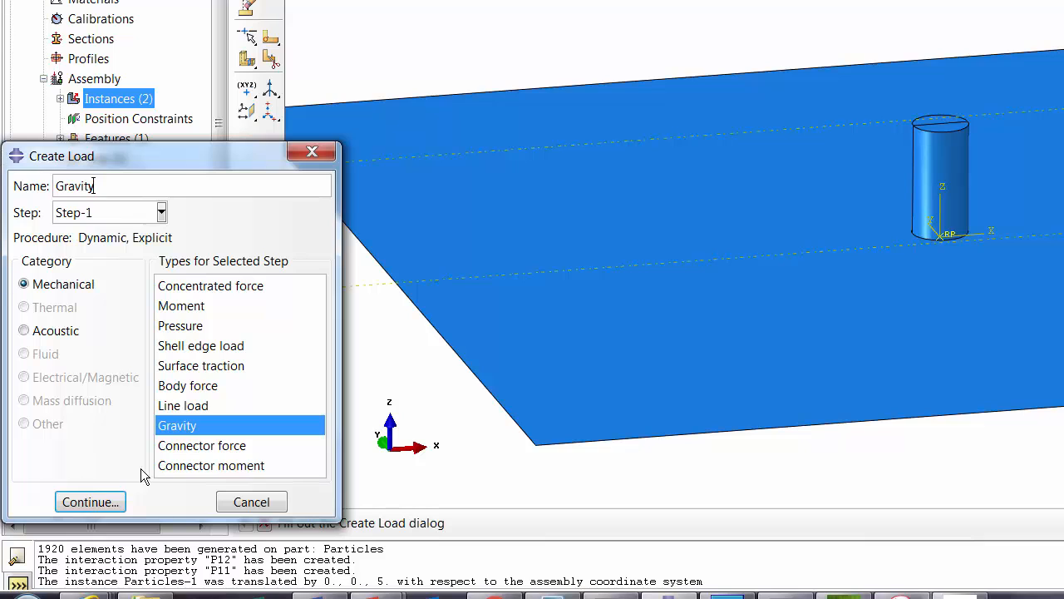
{"action": "left_click", "coordinate": [88, 503]}
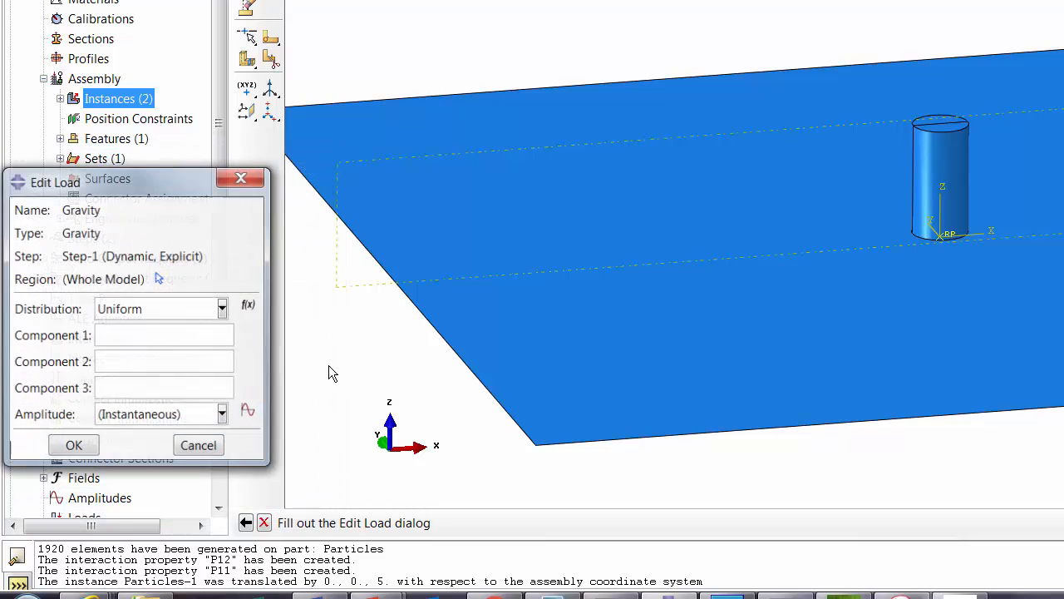
- Set the gravity components to 0, 0 and -9810 for the whole model and save the load
{"action": "left_click", "coordinate": [112, 357]}
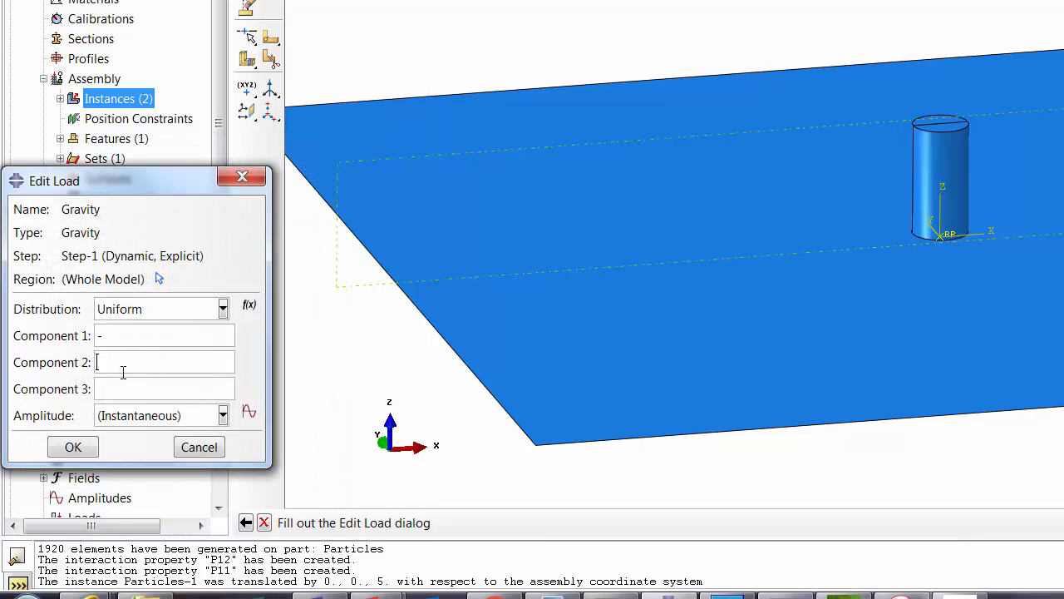
{"action": "left_click_drag", "start_coordinate": [120, 338], "coordinate": [88, 338]}
{"action": "type", "text": "0"}
{"action": "left_click", "coordinate": [108, 361]}
{"action": "type", "text": "0"}
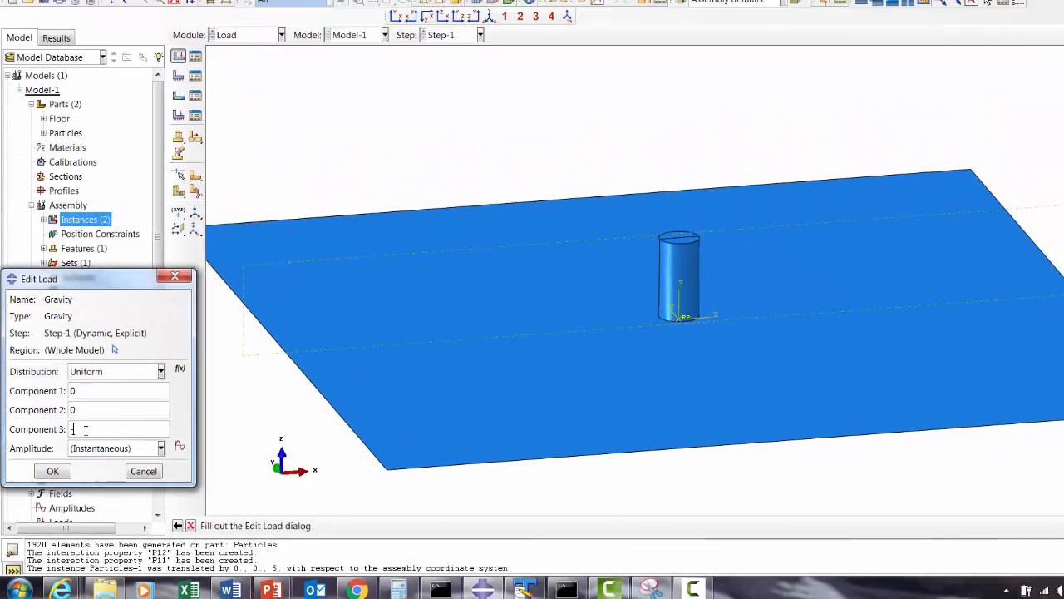
{"action": "type", "text": "-9.8"}
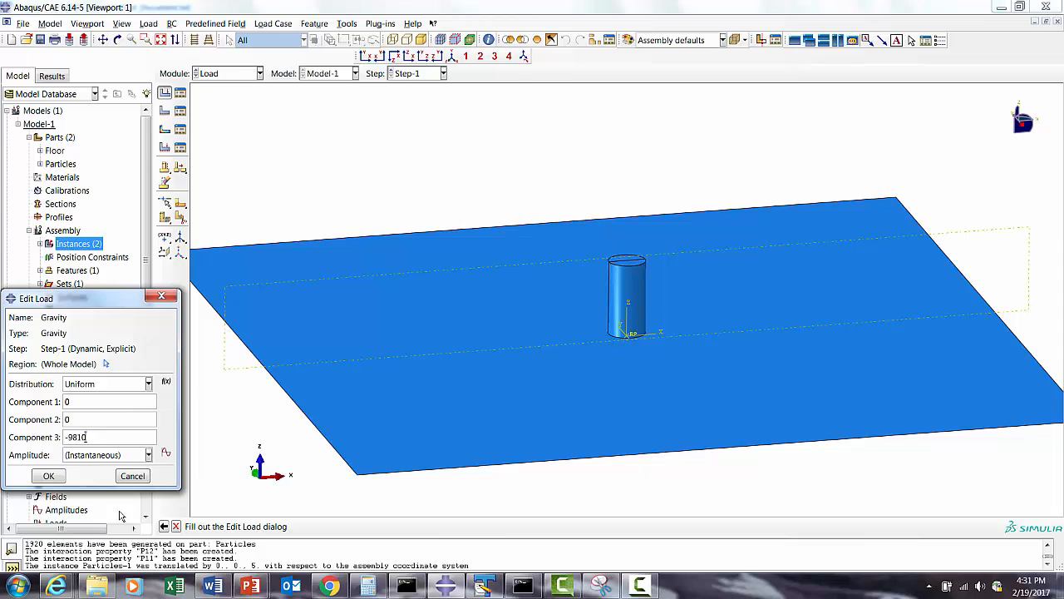
{"action": "left_click", "coordinate": [48, 479]}
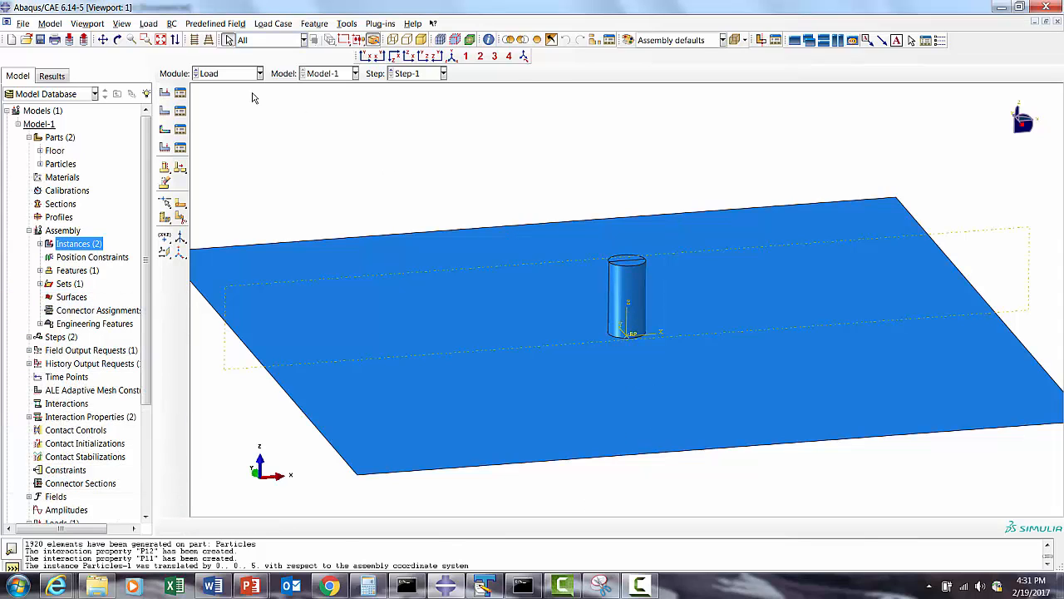
- Save the model database under the name DEM in the C:\DEM_Tutorial3 folder
{"action": "left_click", "coordinate": [23, 23]}
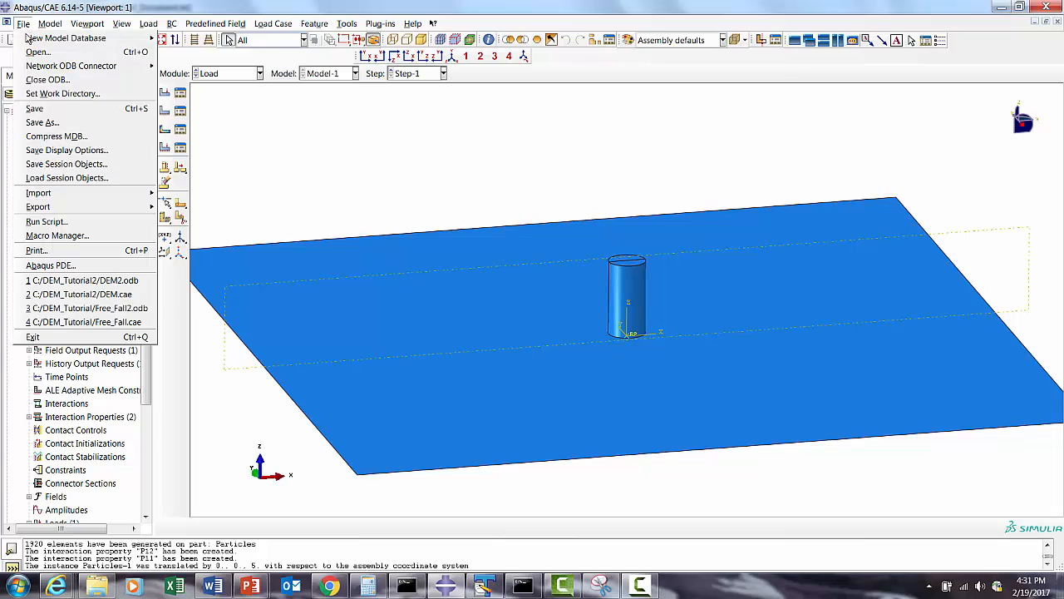
{"action": "left_click", "coordinate": [57, 124]}
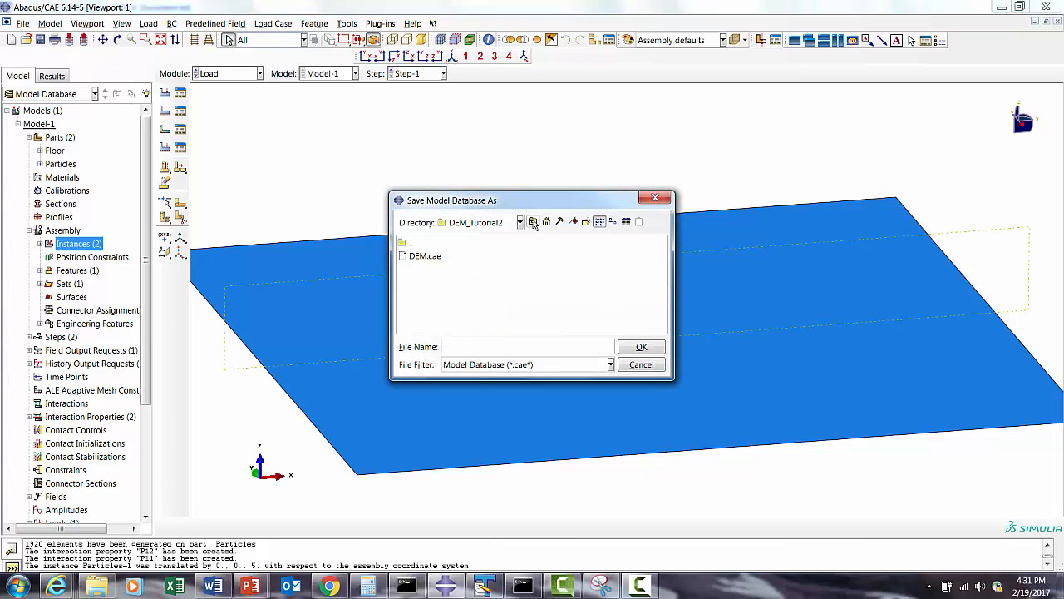
{"action": "left_click", "coordinate": [533, 222]}
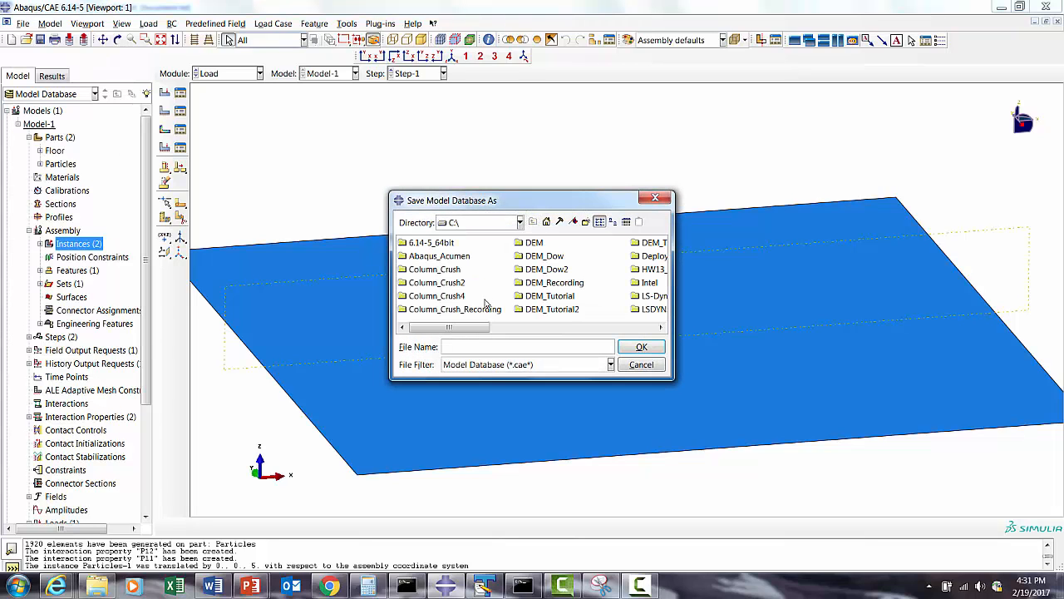
{"action": "left_click", "coordinate": [597, 328]}
{"action": "left_click_drag", "start_coordinate": [548, 331], "coordinate": [482, 336]}
{"action": "double_click", "coordinate": [599, 242]}
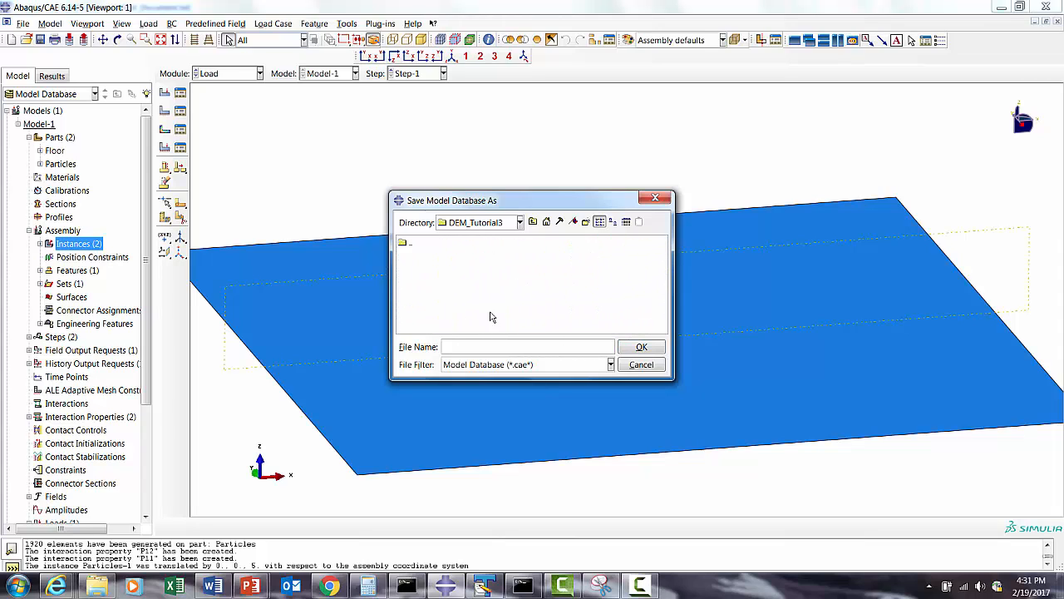
{"action": "left_click", "coordinate": [450, 346]}
{"action": "type", "text": "DEM"}
{"action": "left_click", "coordinate": [639, 348]}
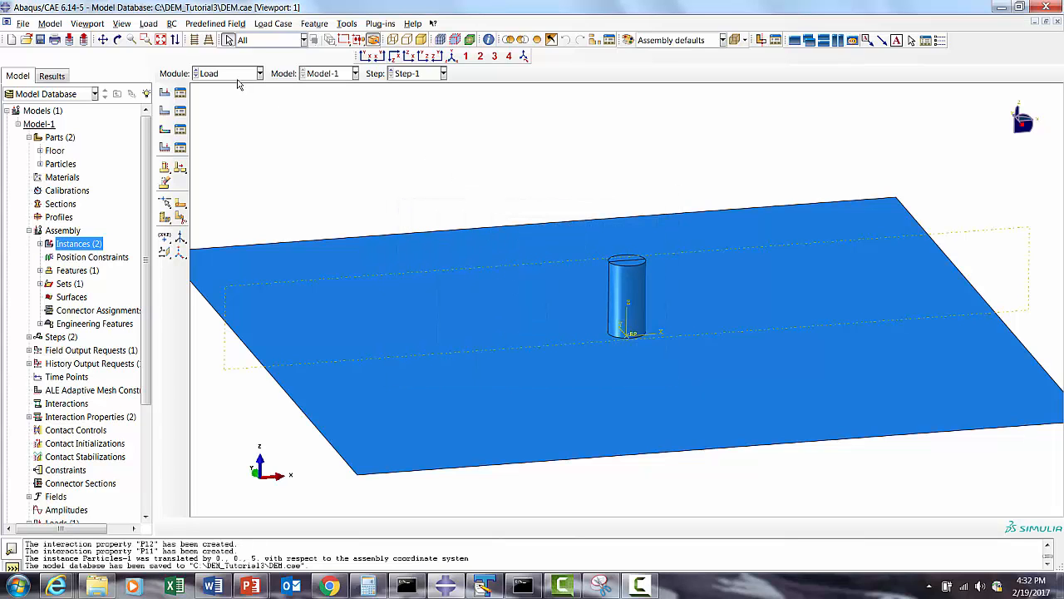
- Switch to the Job module and create a full-analysis job named DEM from Model-1
{"action": "left_click", "coordinate": [217, 73]}
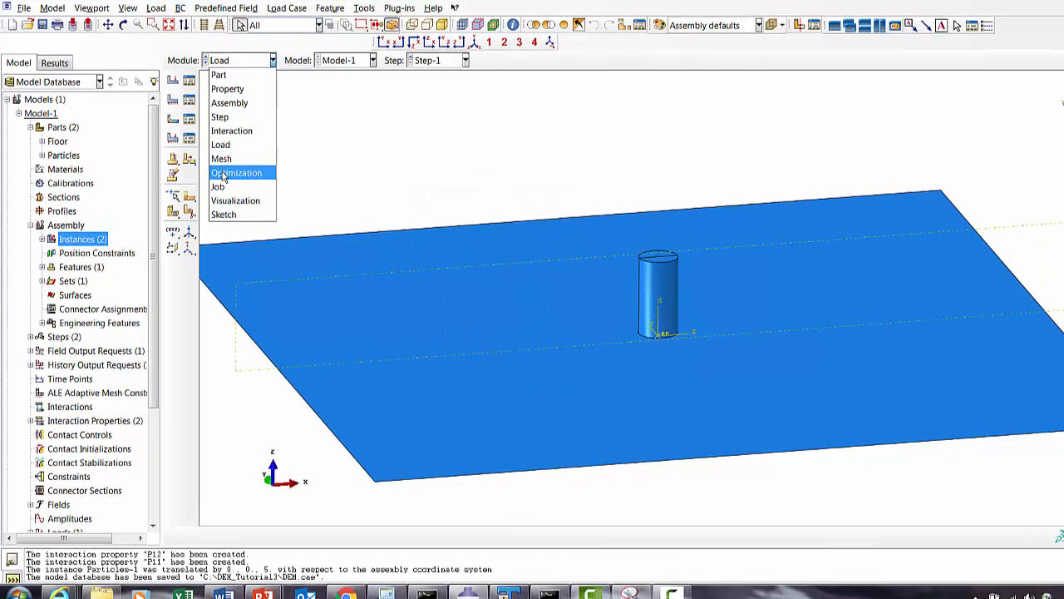
{"action": "left_click", "coordinate": [218, 186]}
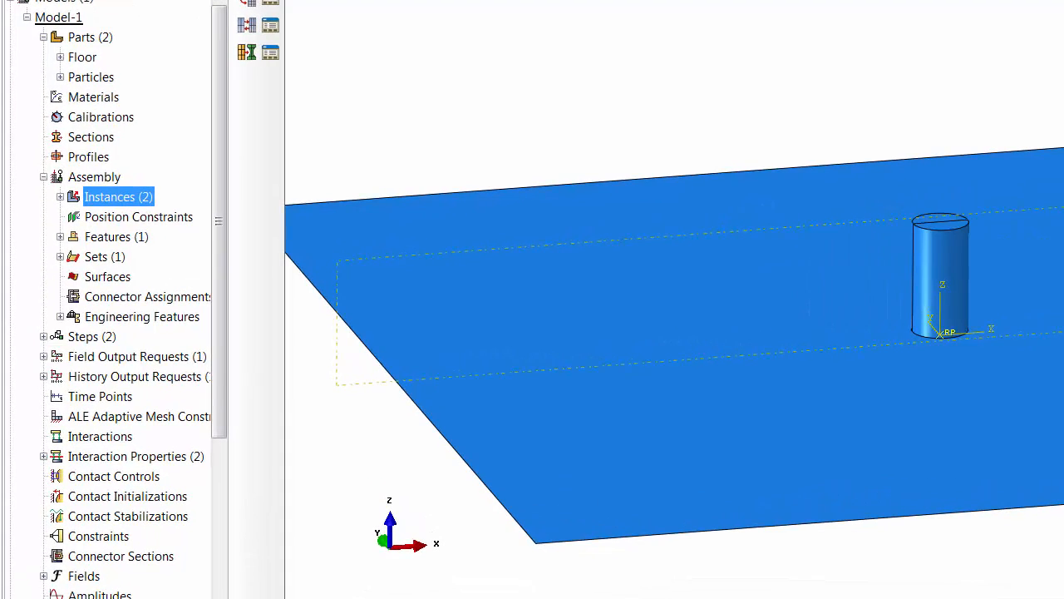
{"action": "left_click", "coordinate": [189, 80]}
{"action": "left_click", "coordinate": [63, 374]}
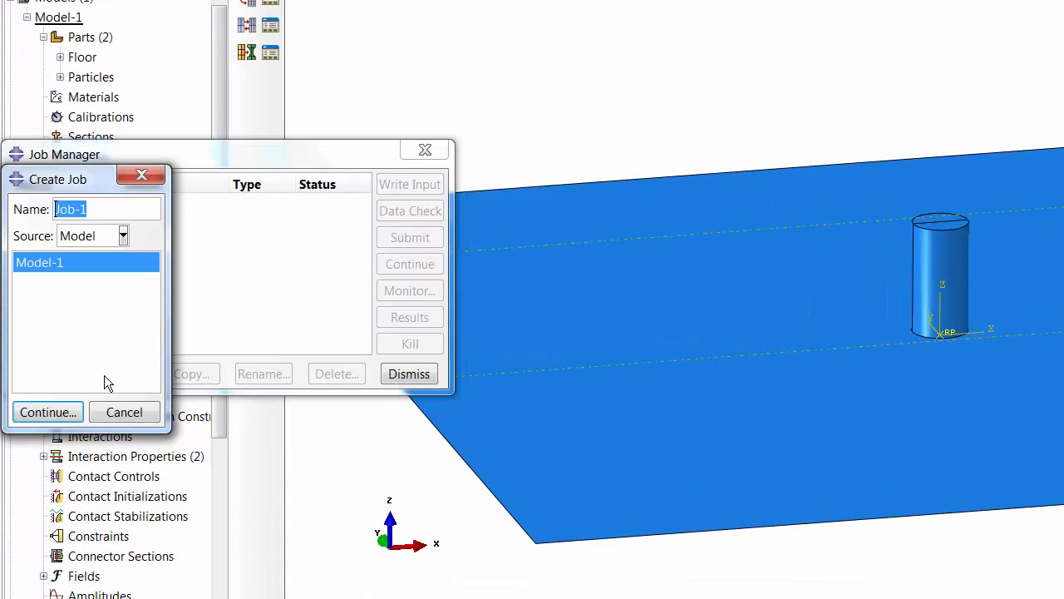
{"action": "type", "text": "dem"}
{"action": "key", "text": "BackSpace"}
{"action": "key", "text": "BackSpace"}
{"action": "key", "text": "BackSpace"}
{"action": "type", "text": "DEM"}
{"action": "left_click", "coordinate": [50, 413]}
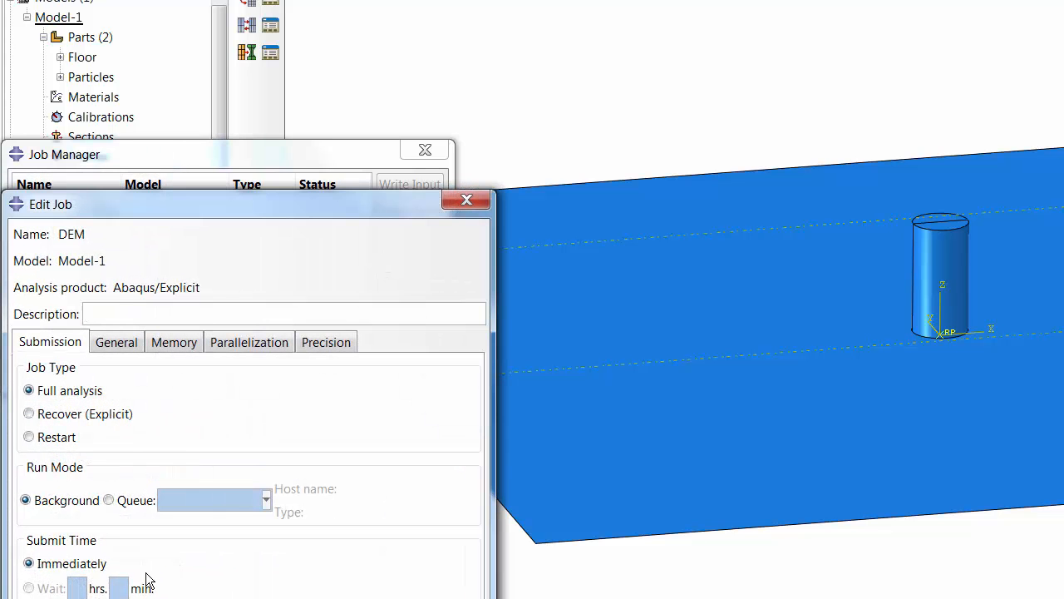
{"action": "left_click", "coordinate": [83, 553]}
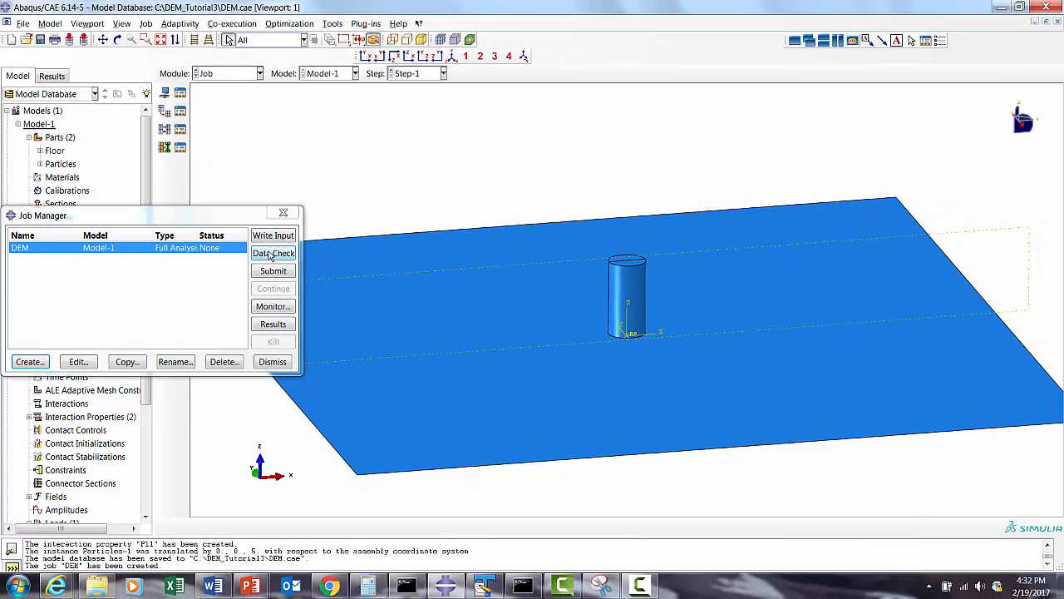
- Write the DEM job's input file and open DEM.inp from the DEM_Tutorial3 folder in TextPad
{"action": "left_click", "coordinate": [272, 237]}
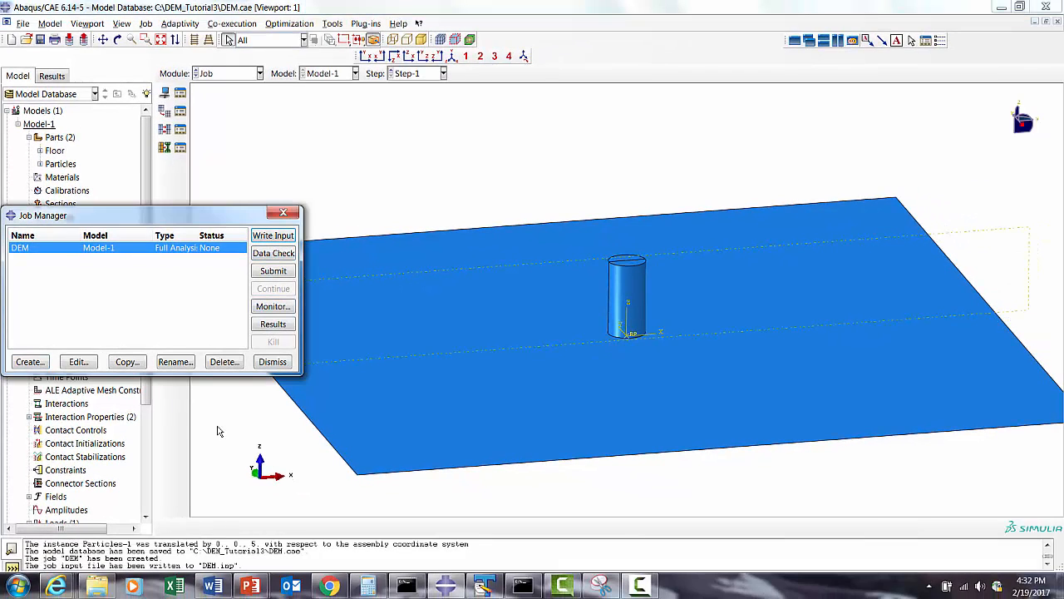
{"action": "left_click", "coordinate": [97, 586]}
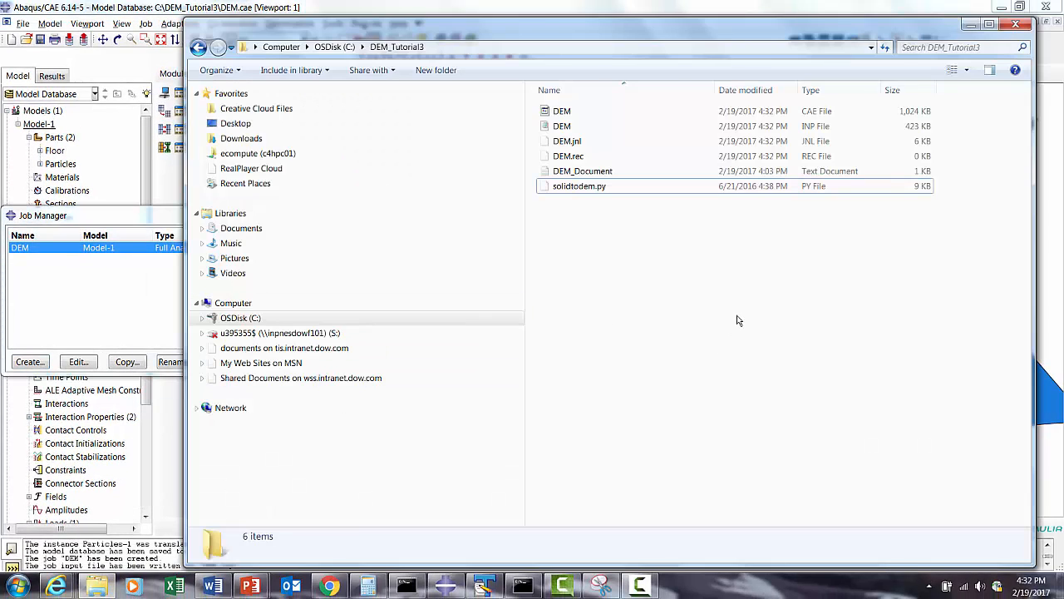
{"action": "right_click", "coordinate": [563, 129]}
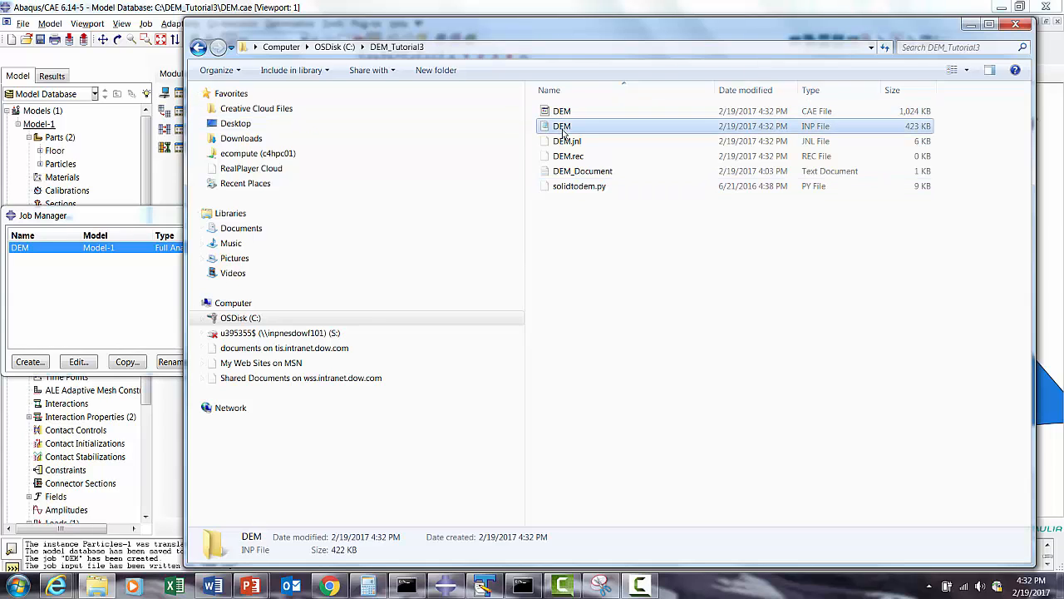
{"action": "mouse_move", "coordinate": [617, 313]}
{"action": "left_click", "coordinate": [770, 380]}
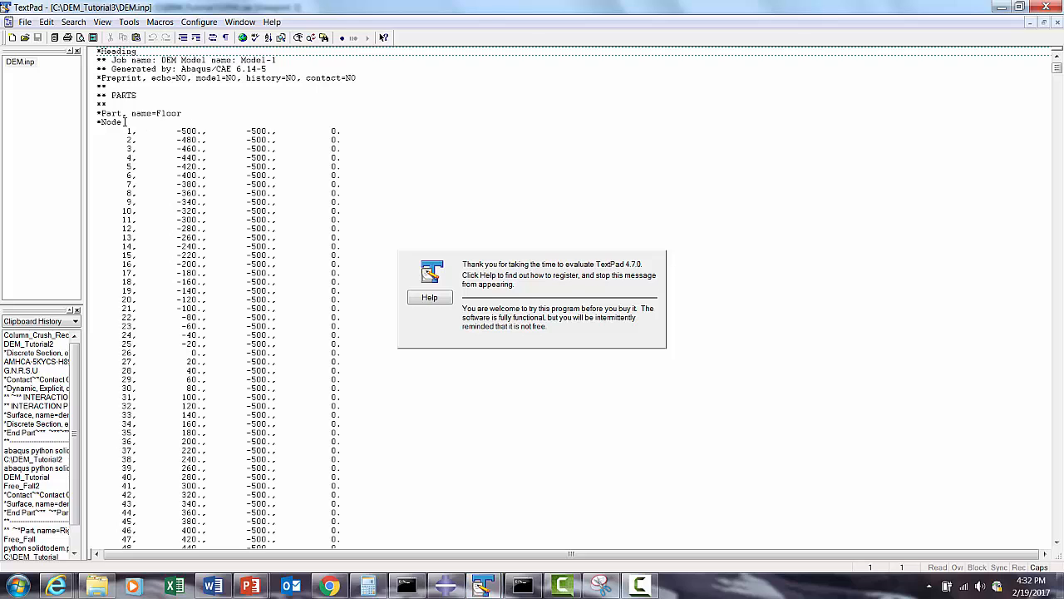
- Search DEM.inp downward for "*" to review its keyword blocks, through to the assembly and interaction property definitions
{"action": "left_click", "coordinate": [124, 122]}
{"action": "left_click", "coordinate": [73, 22]}
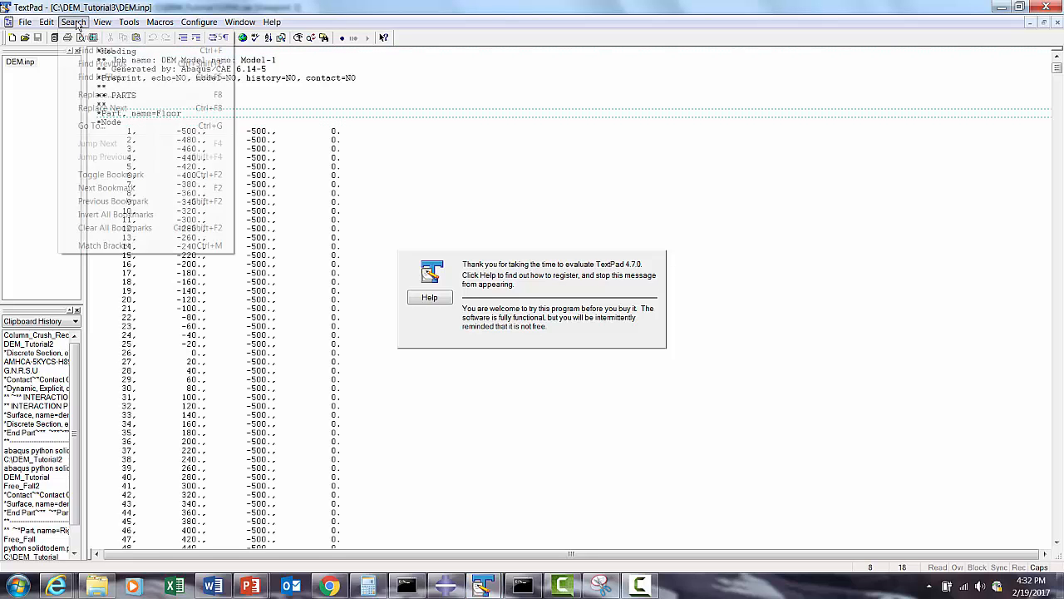
{"action": "left_click", "coordinate": [93, 38]}
{"action": "type", "text": "*"}
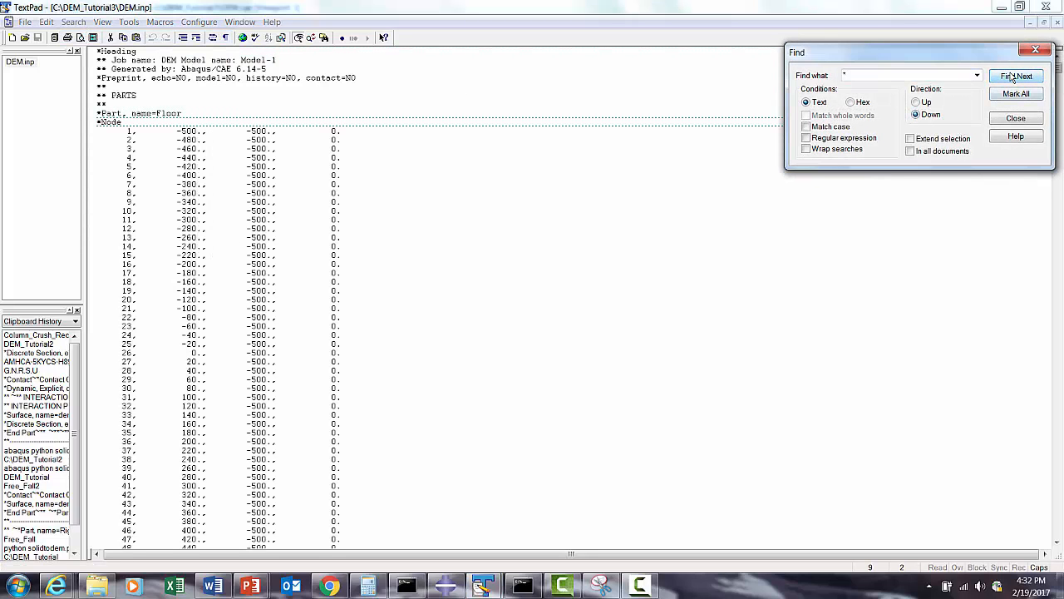
{"action": "left_click", "coordinate": [1013, 77]}
{"action": "left_click", "coordinate": [1012, 78]}
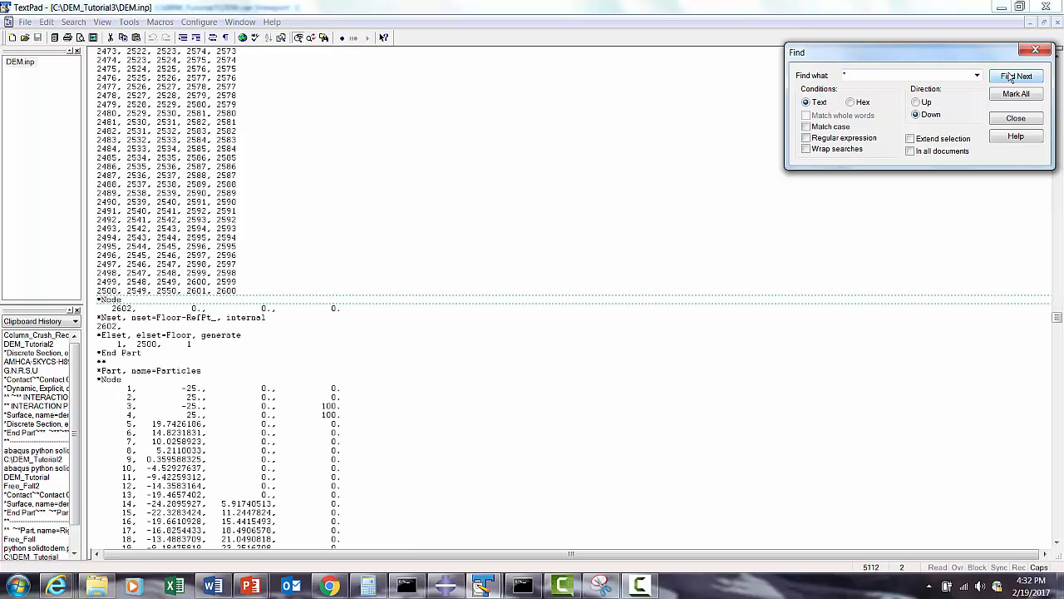
{"action": "left_click", "coordinate": [1010, 77]}
{"action": "left_click", "coordinate": [1011, 77]}
{"action": "left_click", "coordinate": [1010, 77]}
{"action": "left_click", "coordinate": [1010, 77]}
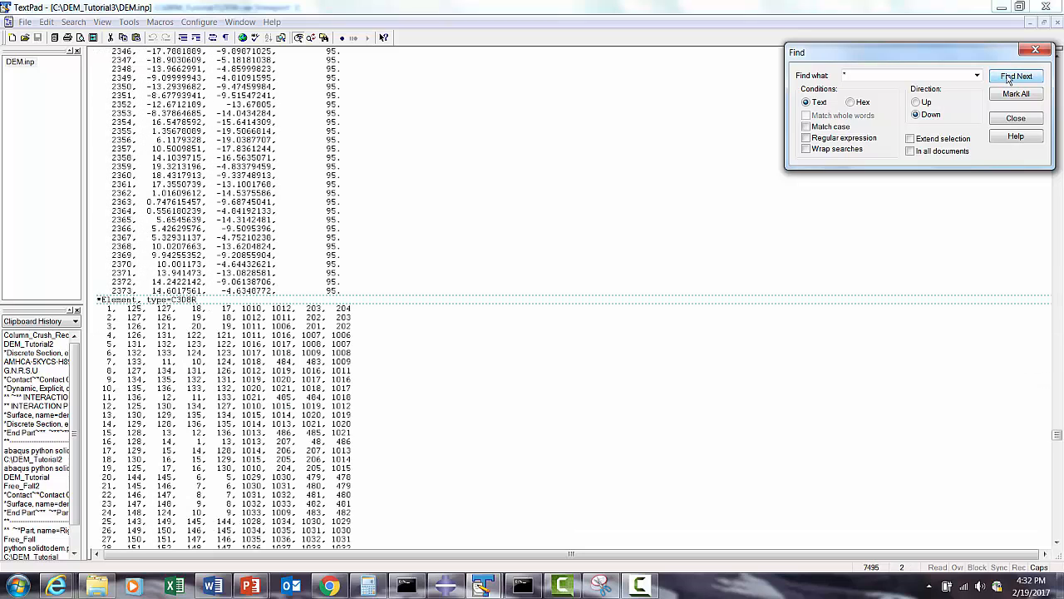
{"action": "left_click", "coordinate": [1011, 77]}
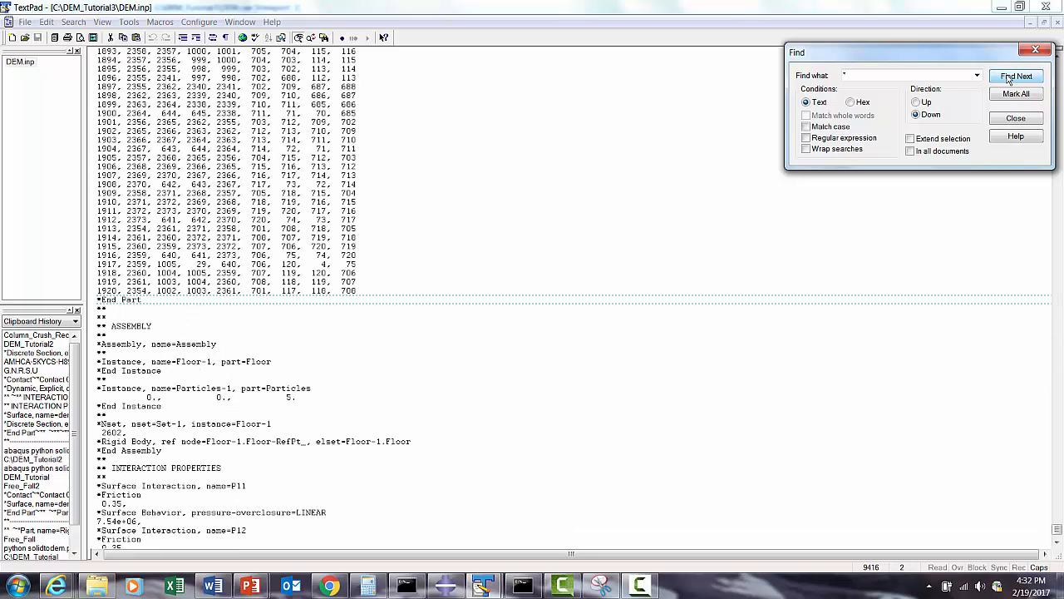
{"action": "left_click", "coordinate": [1011, 77]}
{"action": "left_click", "coordinate": [1010, 77]}
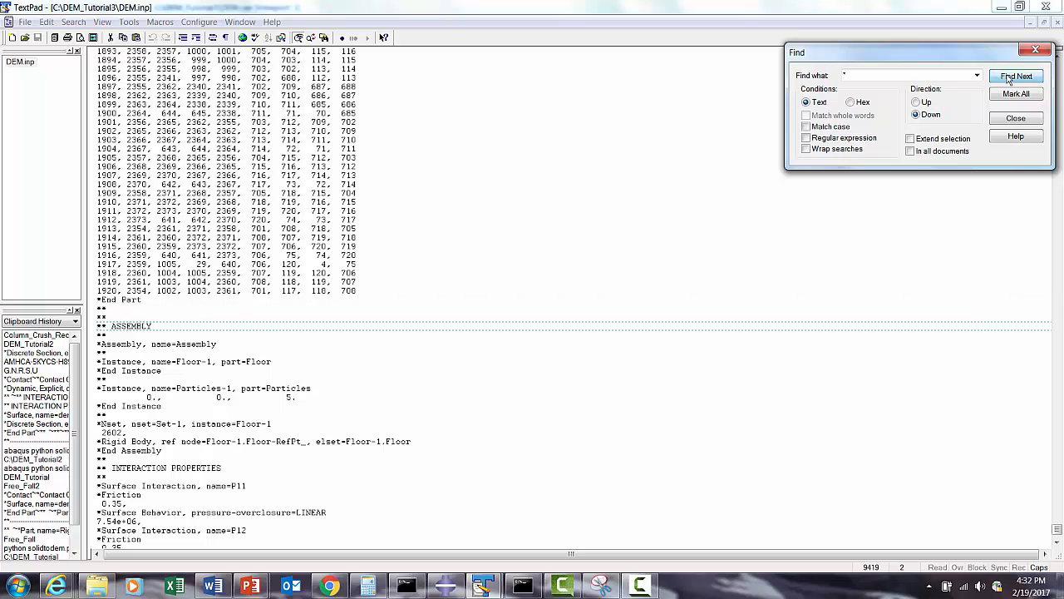
{"action": "left_click", "coordinate": [376, 356]}
{"action": "scroll", "coordinate": [376, 356], "scroll_direction": "down", "scroll_amount": 2}
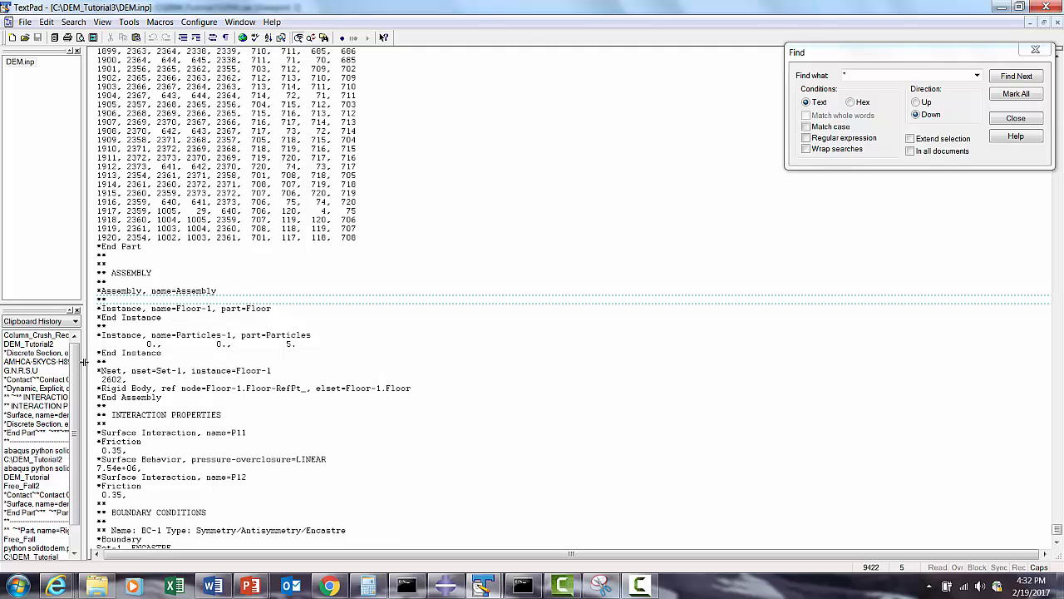
- Switch back to Abaqus and, in the Assembly module, create a geometry surface named Master on the brown side of the floor
{"action": "left_click", "coordinate": [444, 587]}
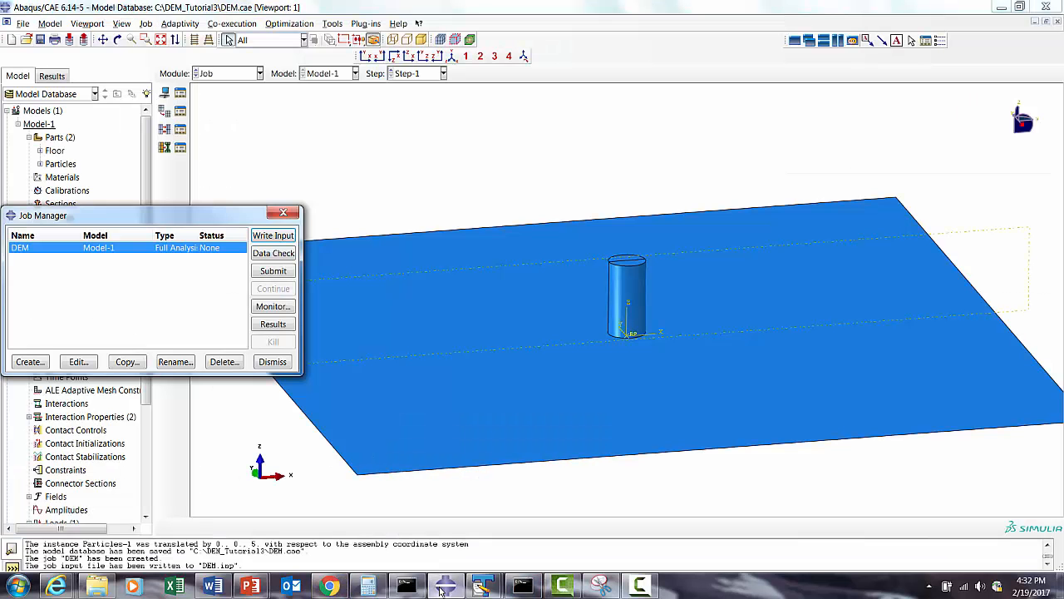
{"action": "left_click", "coordinate": [271, 363]}
{"action": "left_click", "coordinate": [215, 76]}
{"action": "left_click", "coordinate": [235, 114]}
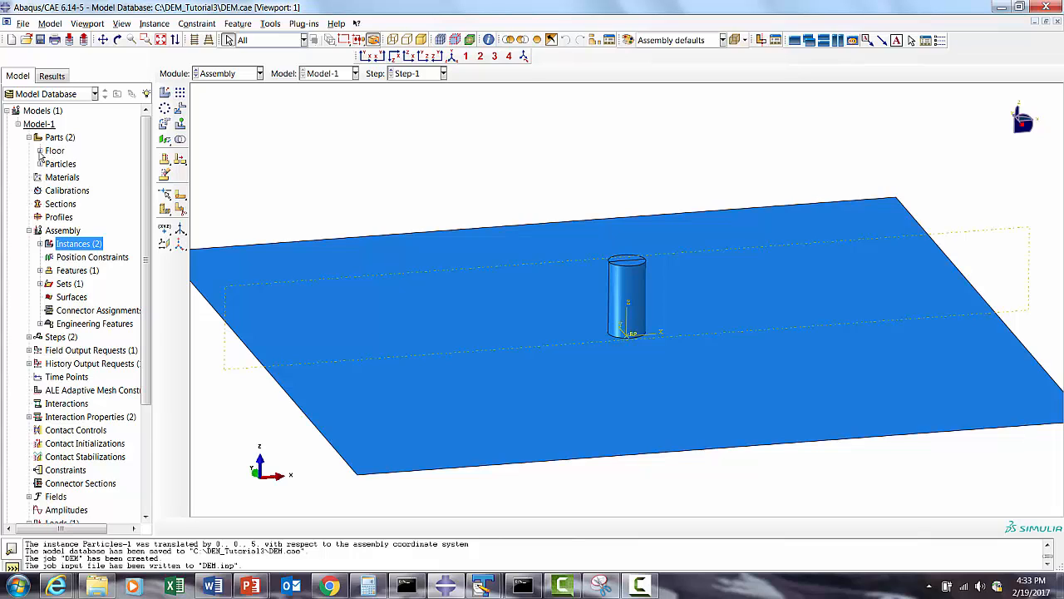
{"action": "left_click", "coordinate": [62, 297]}
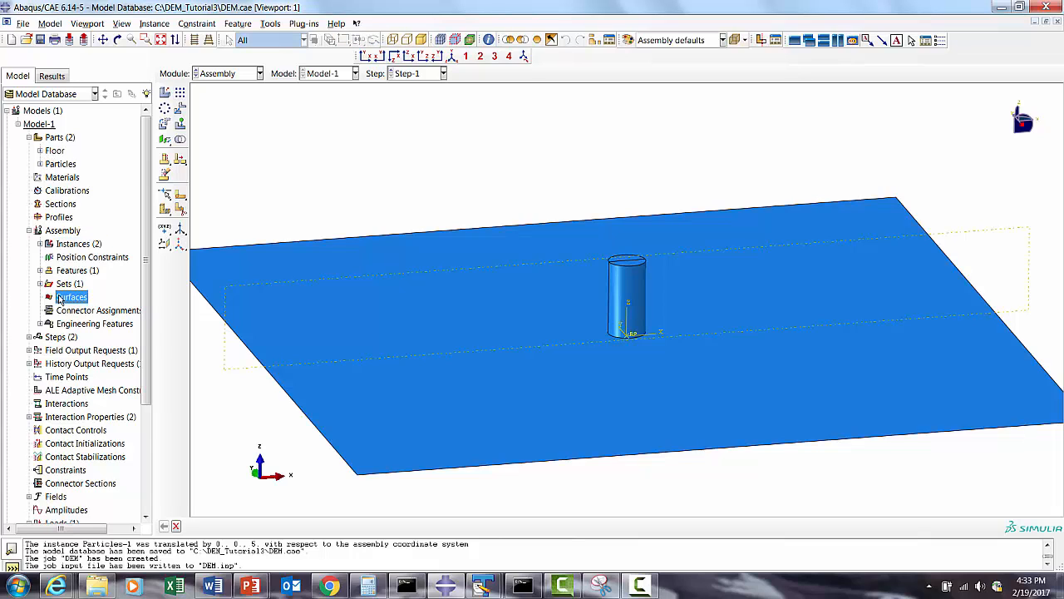
{"action": "right_click", "coordinate": [60, 297]}
{"action": "left_click", "coordinate": [85, 318]}
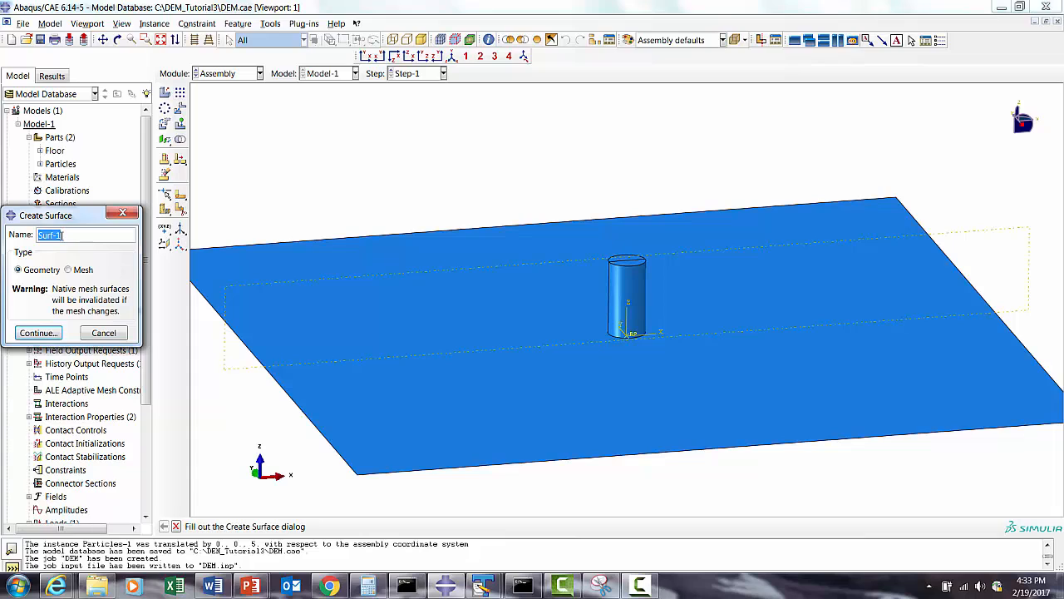
{"action": "type", "text": "Master"}
{"action": "left_click", "coordinate": [50, 331]}
{"action": "left_click", "coordinate": [395, 359]}
{"action": "left_click", "coordinate": [384, 526]}
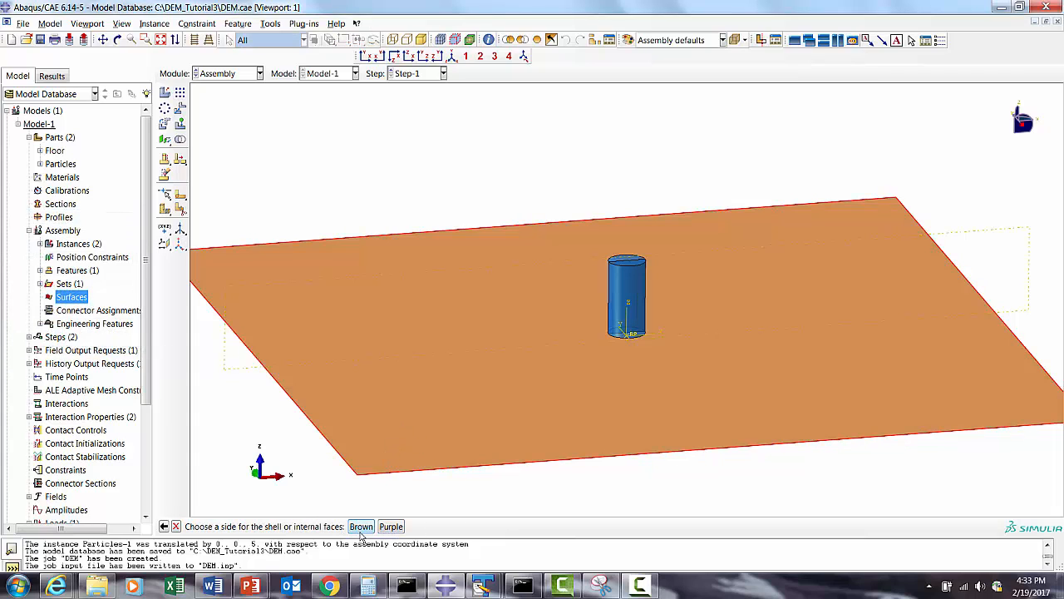
{"action": "left_click", "coordinate": [361, 526]}
- Return to the Job module and rewrite the DEM job's input file, overwriting the existing one
{"action": "left_click", "coordinate": [229, 74]}
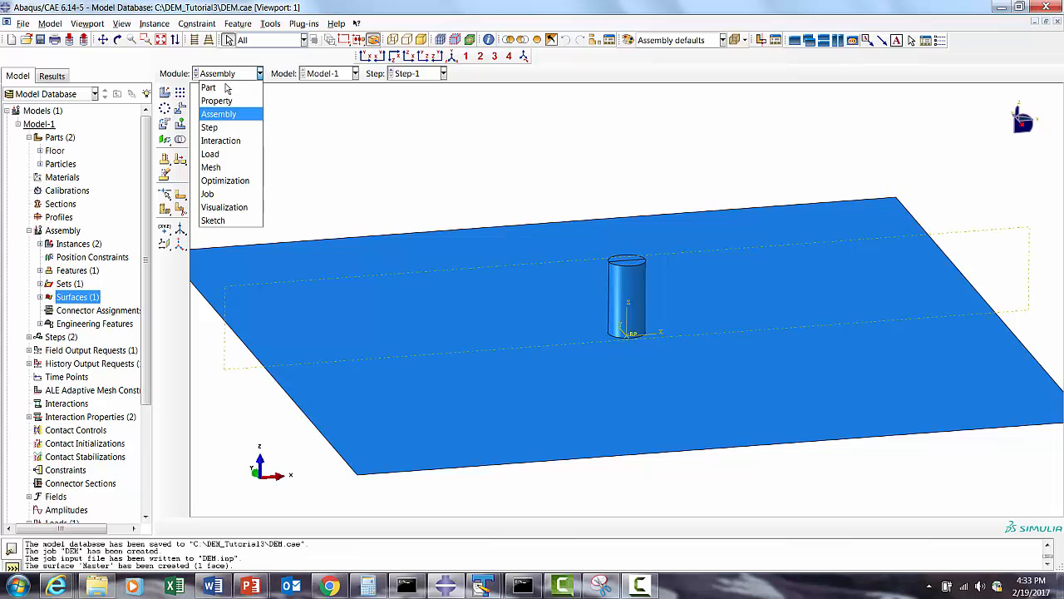
{"action": "left_click", "coordinate": [215, 193]}
{"action": "left_click", "coordinate": [182, 98]}
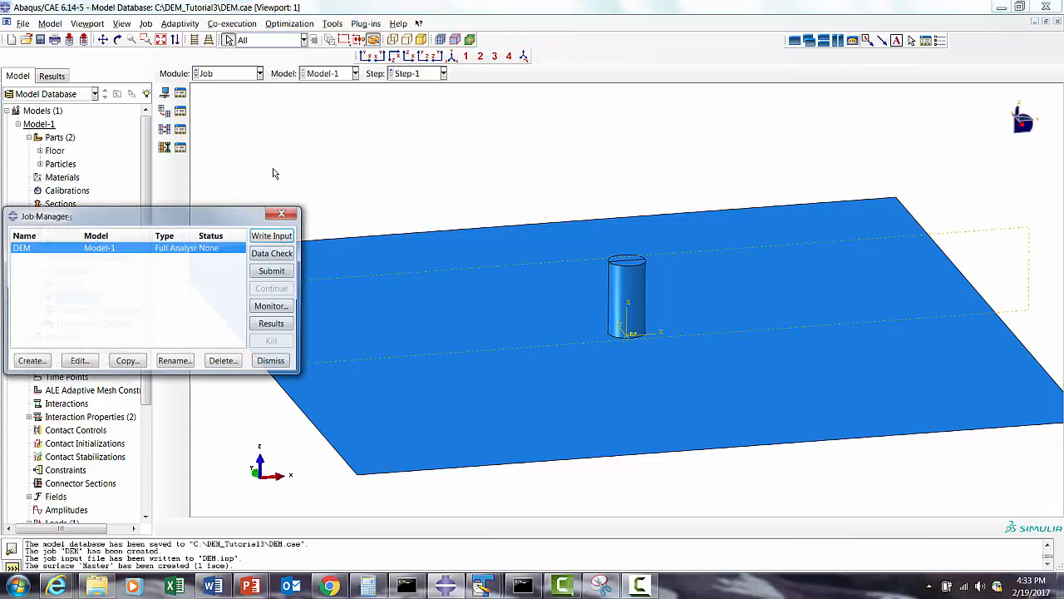
{"action": "left_click", "coordinate": [265, 237]}
{"action": "left_click", "coordinate": [36, 384]}
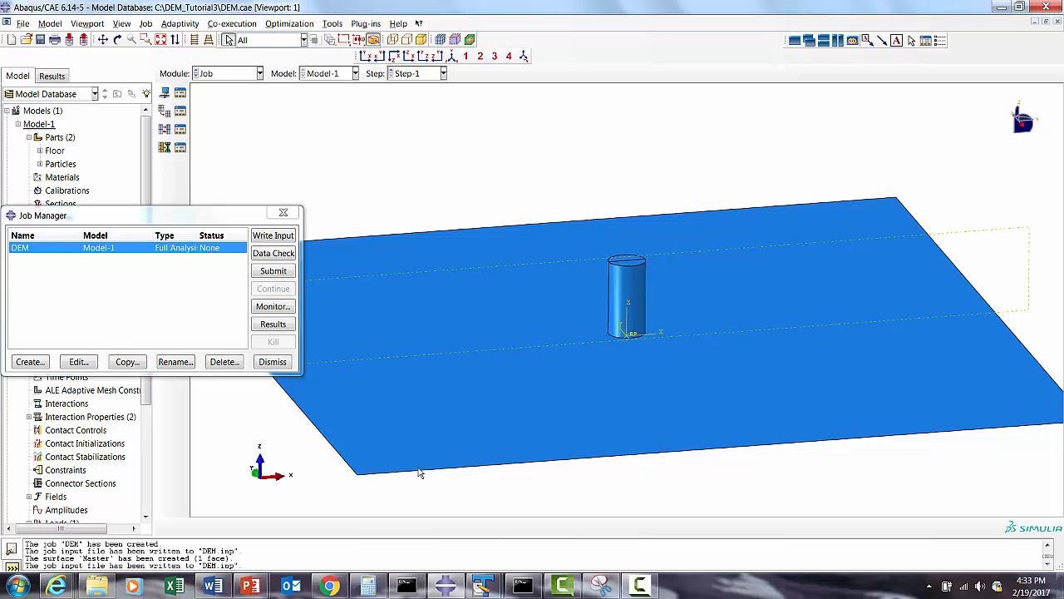
- Switch to TextPad and examine the reloaded DEM.inp for the Master surface, interaction property and step definitions
{"action": "left_click", "coordinate": [517, 585]}
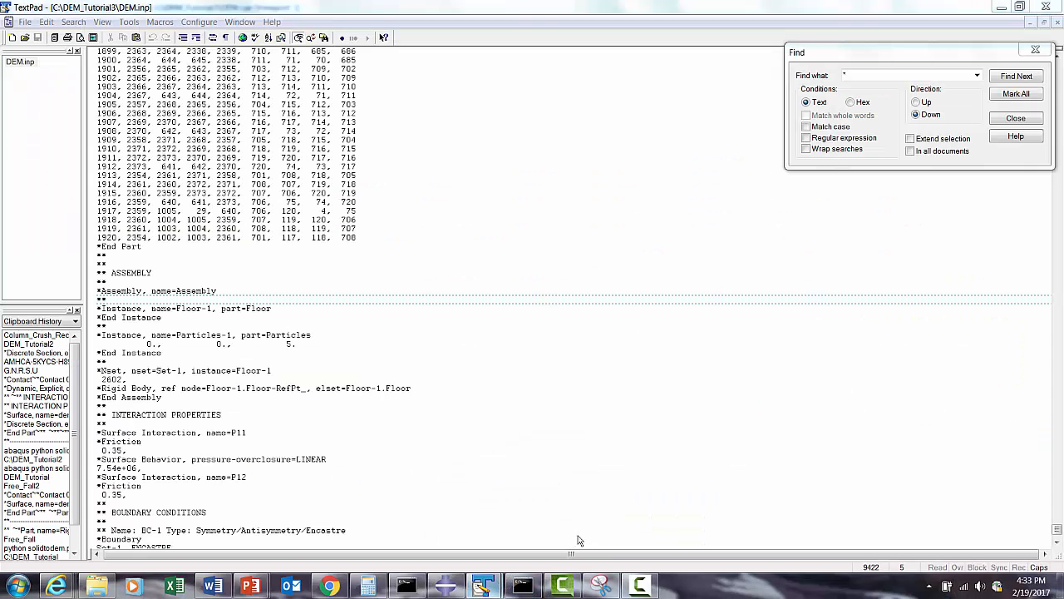
{"action": "left_click", "coordinate": [539, 328]}
{"action": "scroll", "coordinate": [373, 261], "scroll_direction": "down", "scroll_amount": 3}
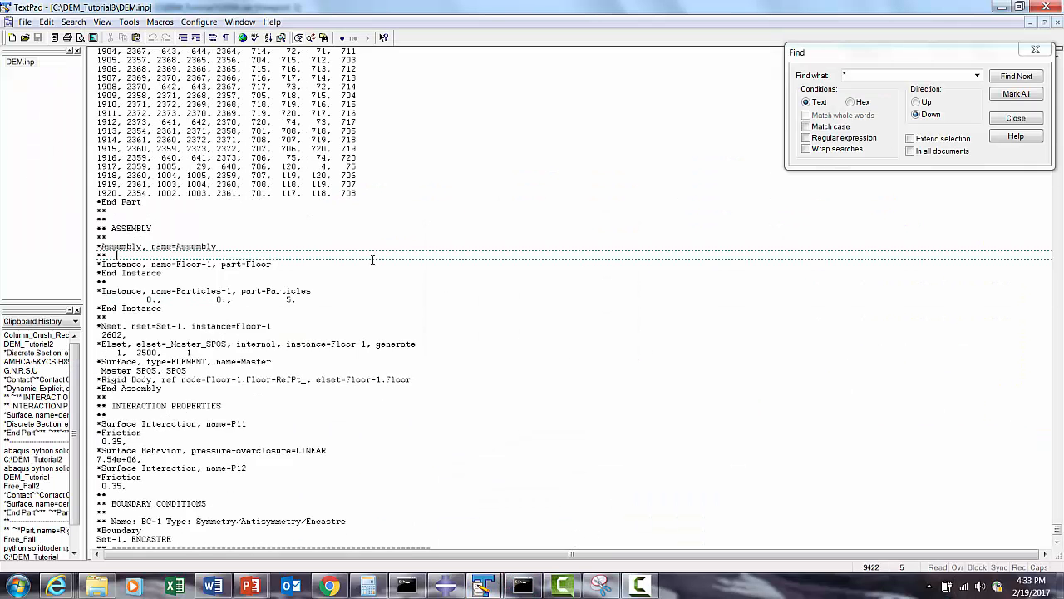
{"action": "scroll", "coordinate": [119, 334], "scroll_direction": "down", "scroll_amount": 3}
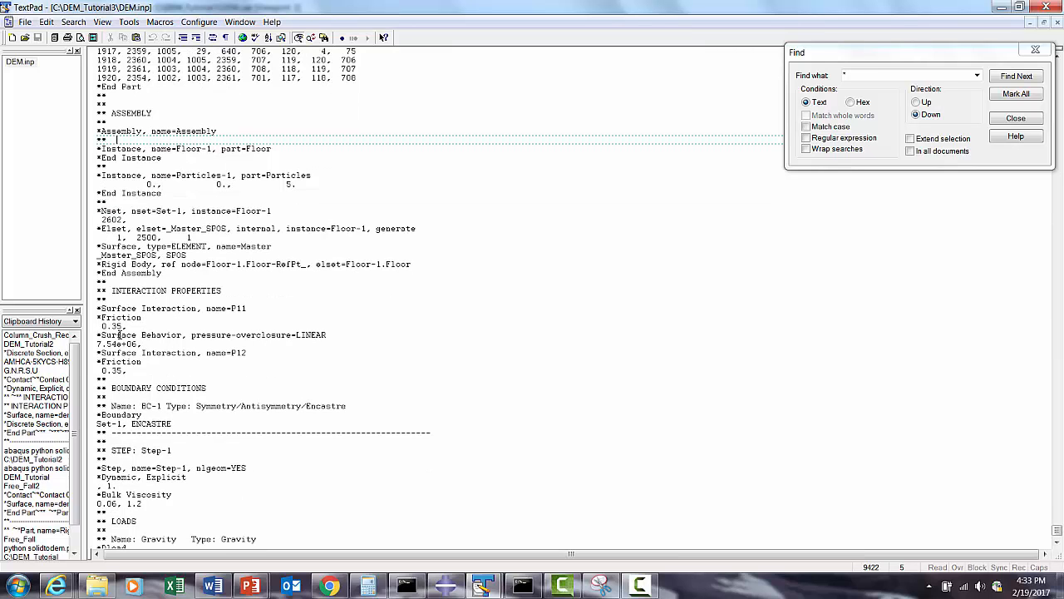
{"action": "scroll", "coordinate": [119, 335], "scroll_direction": "up", "scroll_amount": 10}
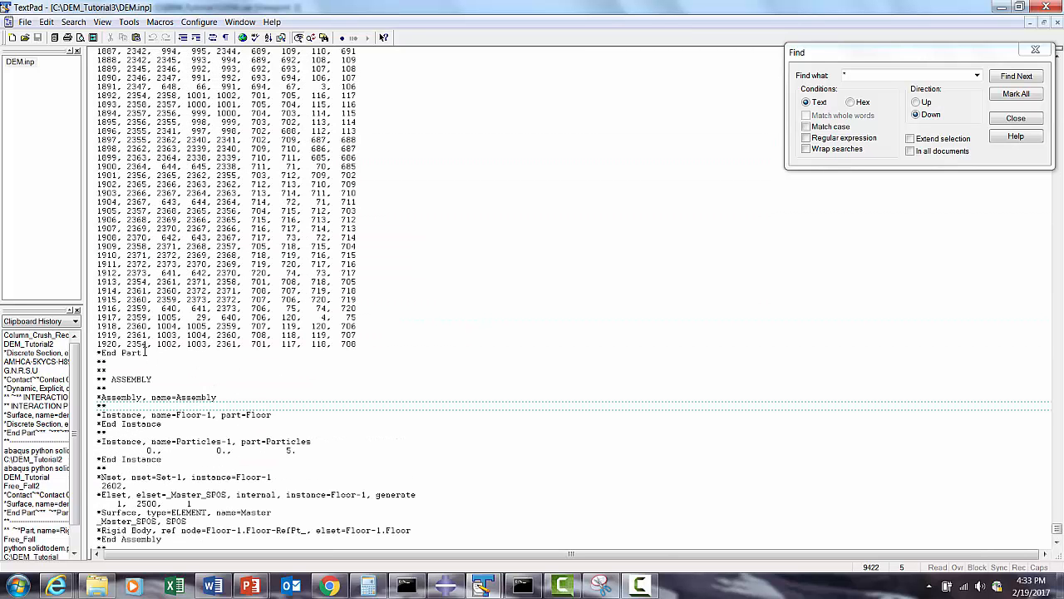
- Search upward for "*" from the end of the Particles part to its element definition, close the search, and show the DEM_Tutorial3 folder
{"action": "left_click", "coordinate": [145, 352]}
{"action": "left_click", "coordinate": [915, 101]}
{"action": "left_click", "coordinate": [1002, 76]}
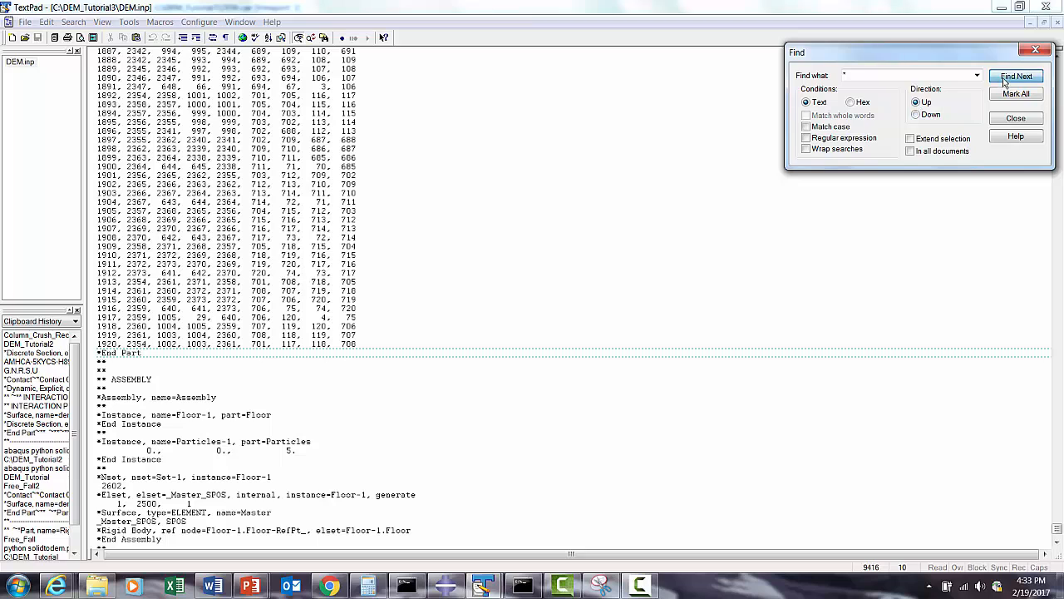
{"action": "left_click", "coordinate": [995, 75]}
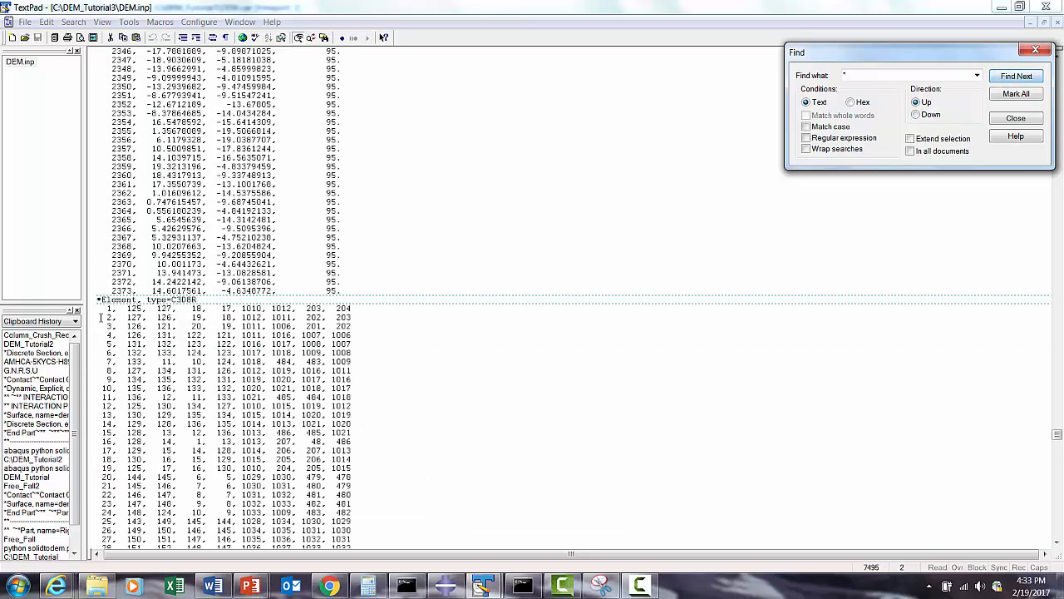
{"action": "left_click", "coordinate": [1011, 119]}
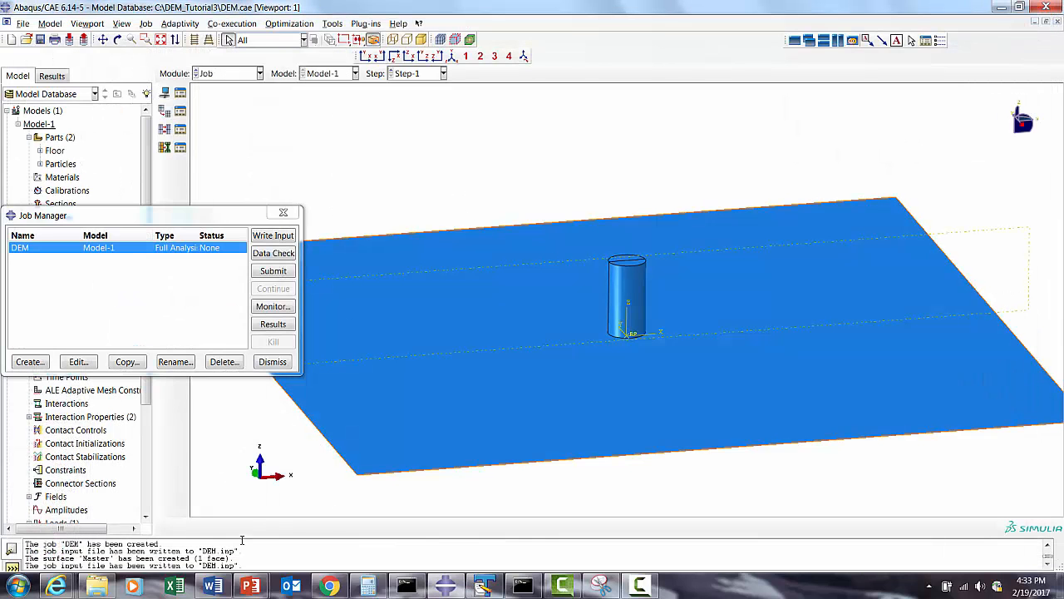
{"action": "left_click", "coordinate": [97, 585]}
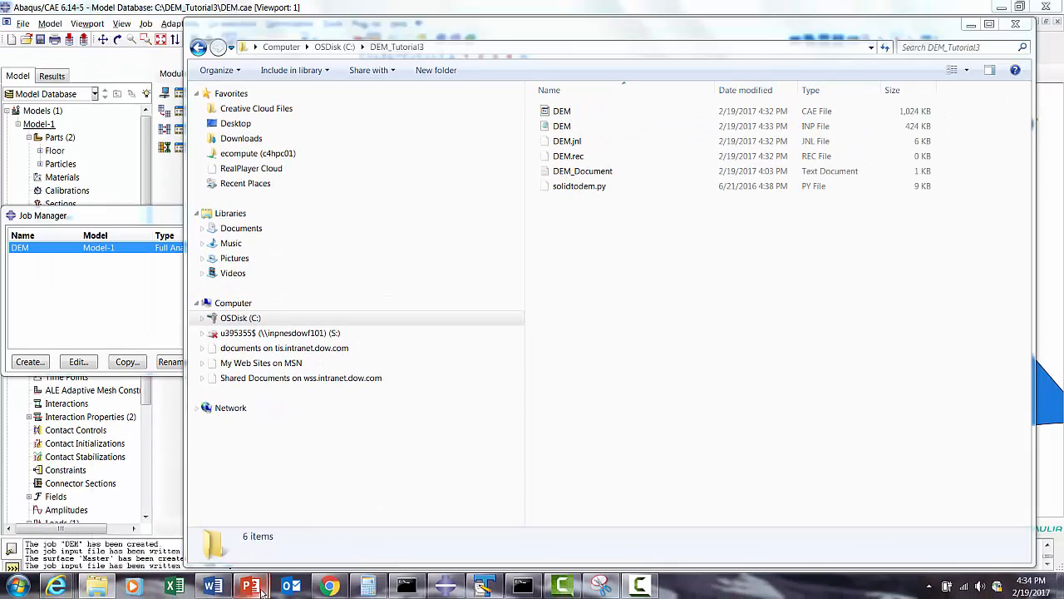
- Switch to the PowerPoint presentation and review the solid-to-DEM conversion command on the workflow slide
{"action": "mouse_move", "coordinate": [249, 586]}
{"action": "left_click", "coordinate": [291, 509]}
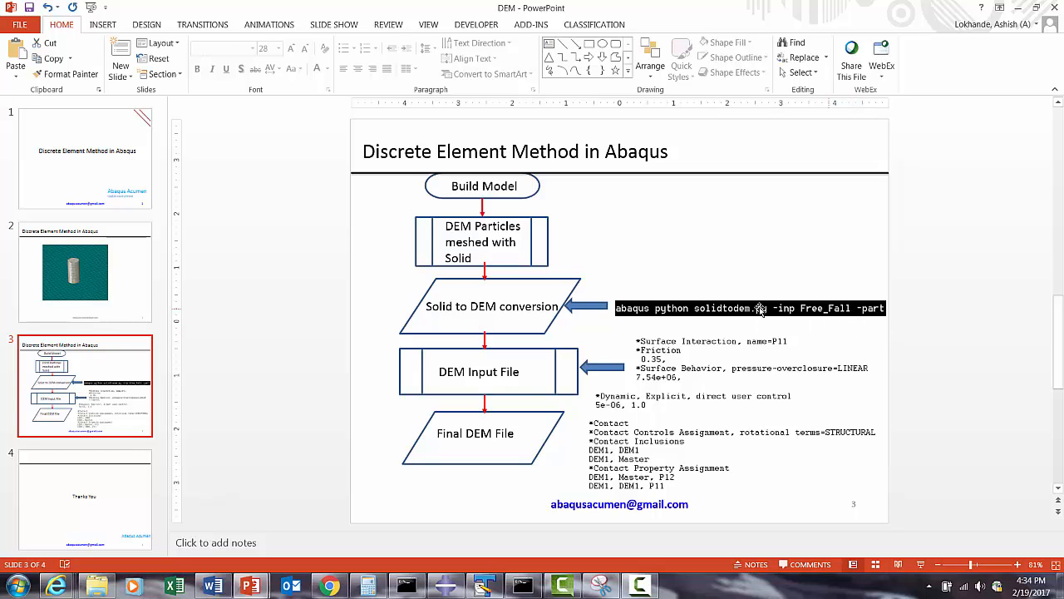
{"action": "left_click", "coordinate": [1014, 7]}
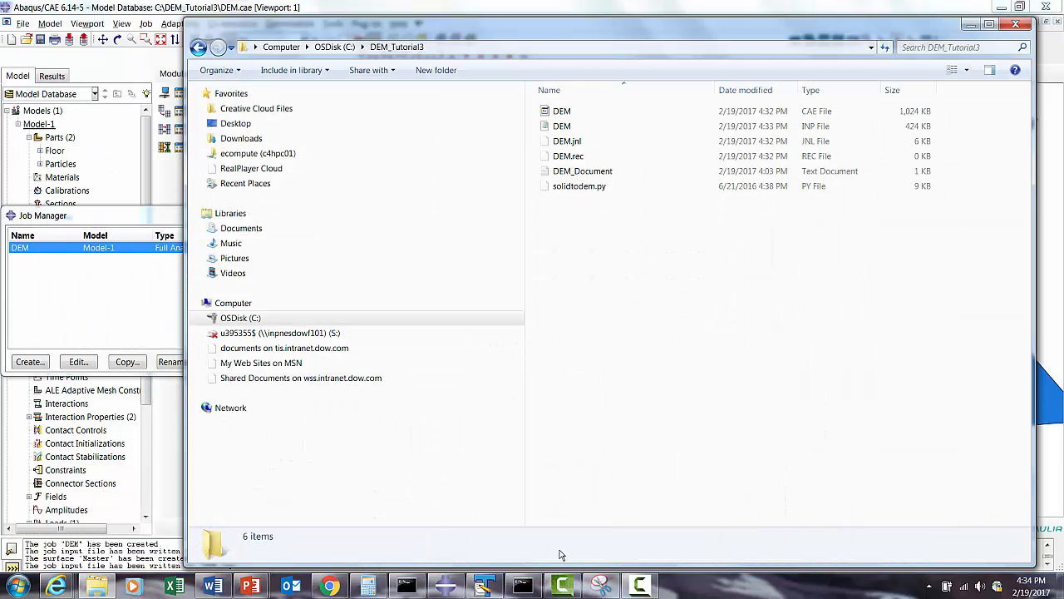
- Copy the command text "abaqus python solidtodem.py -inp" from DEM_Document.txt in TextPad
{"action": "left_click", "coordinate": [484, 586]}
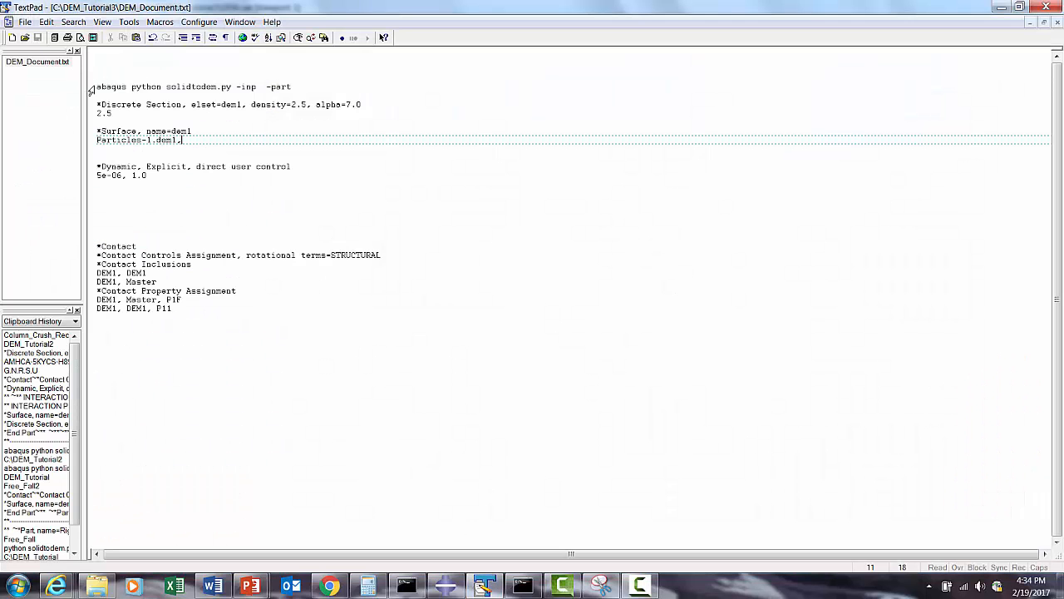
{"action": "mouse_move", "coordinate": [97, 86]}
{"action": "left_mouse_down"}
{"action": "mouse_move", "coordinate": [256, 87]}
{"action": "mouse_move", "coordinate": [97, 88]}
{"action": "left_mouse_up"}
{"action": "right_click", "coordinate": [130, 89]}
{"action": "left_click", "coordinate": [158, 124]}
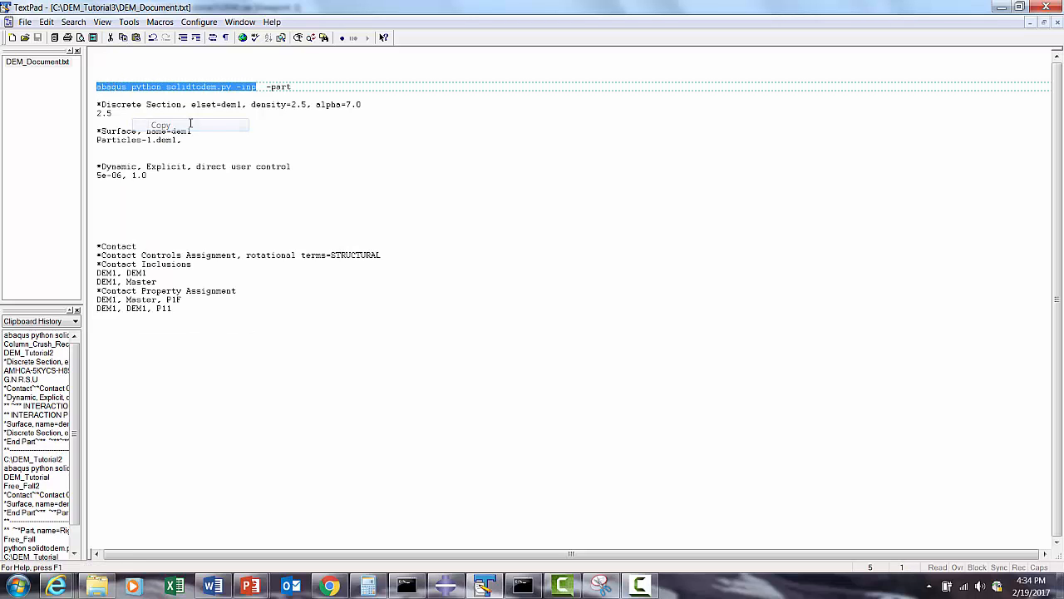
- Copy the DEM_Tutorial3 folder path and change the Abaqus Command window's working directory to C:\DEM_Tutorial3
{"action": "left_click", "coordinate": [407, 587]}
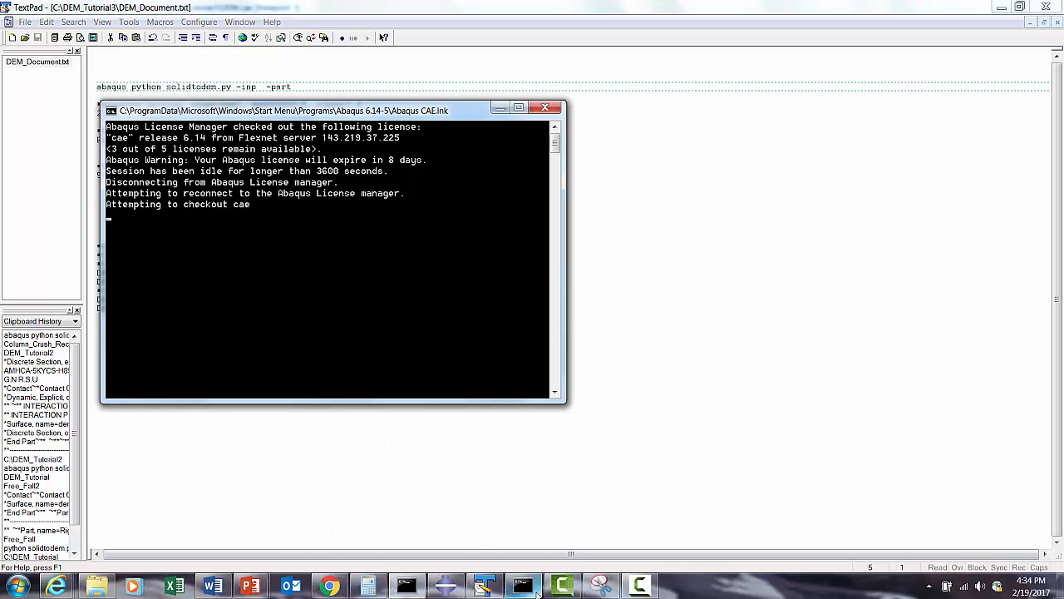
{"action": "left_click", "coordinate": [522, 587]}
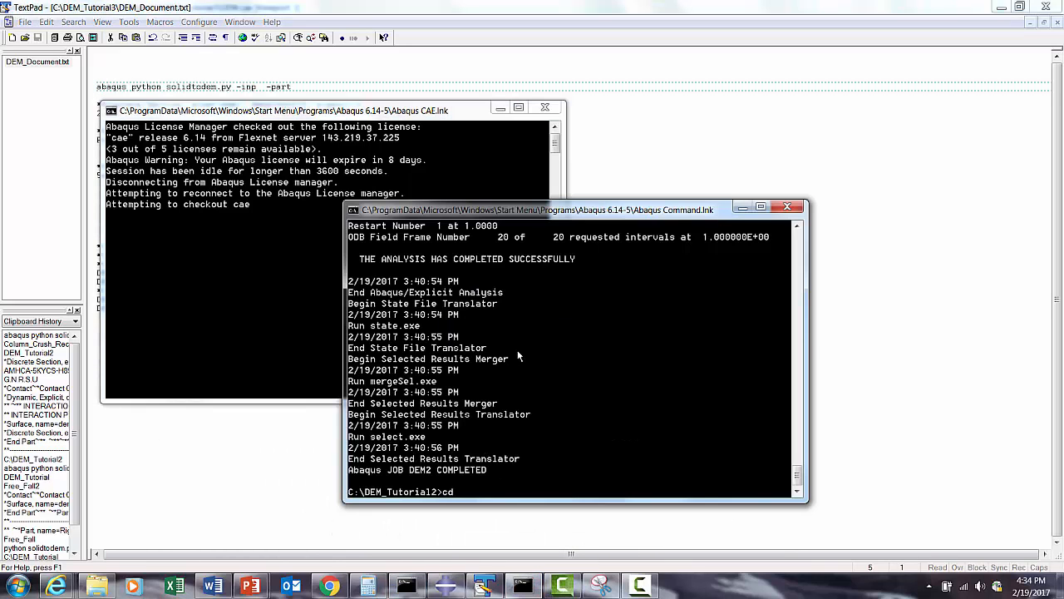
{"action": "left_click", "coordinate": [98, 586]}
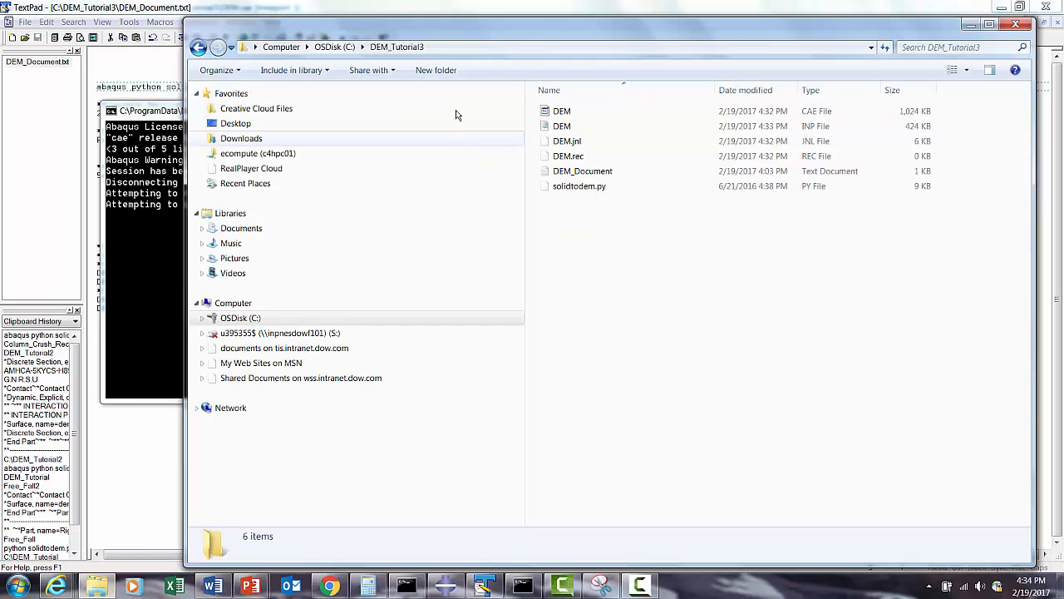
{"action": "left_click", "coordinate": [307, 48]}
{"action": "right_click", "coordinate": [306, 50]}
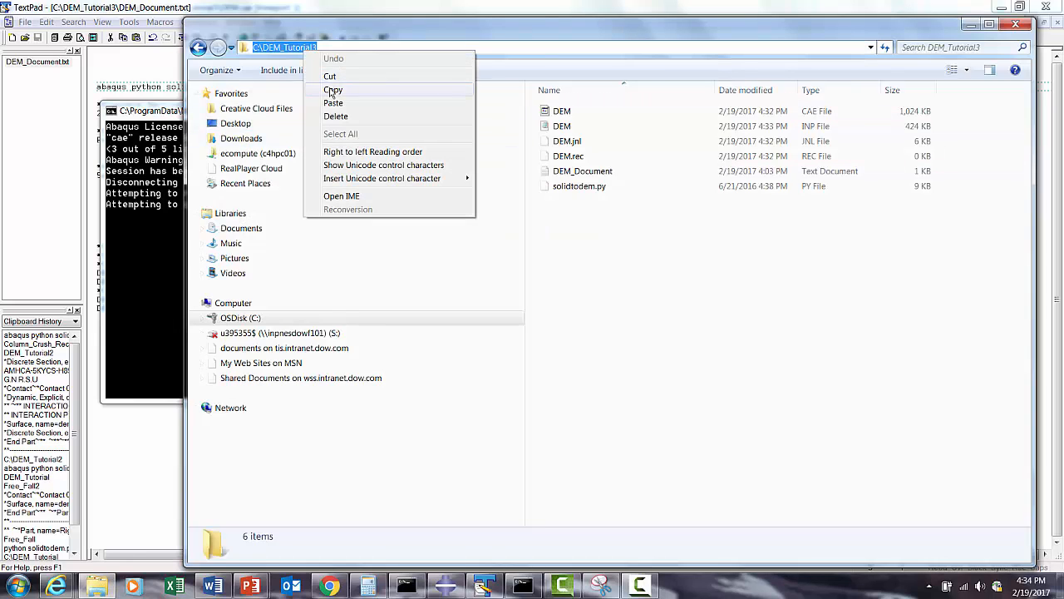
{"action": "left_click", "coordinate": [332, 89]}
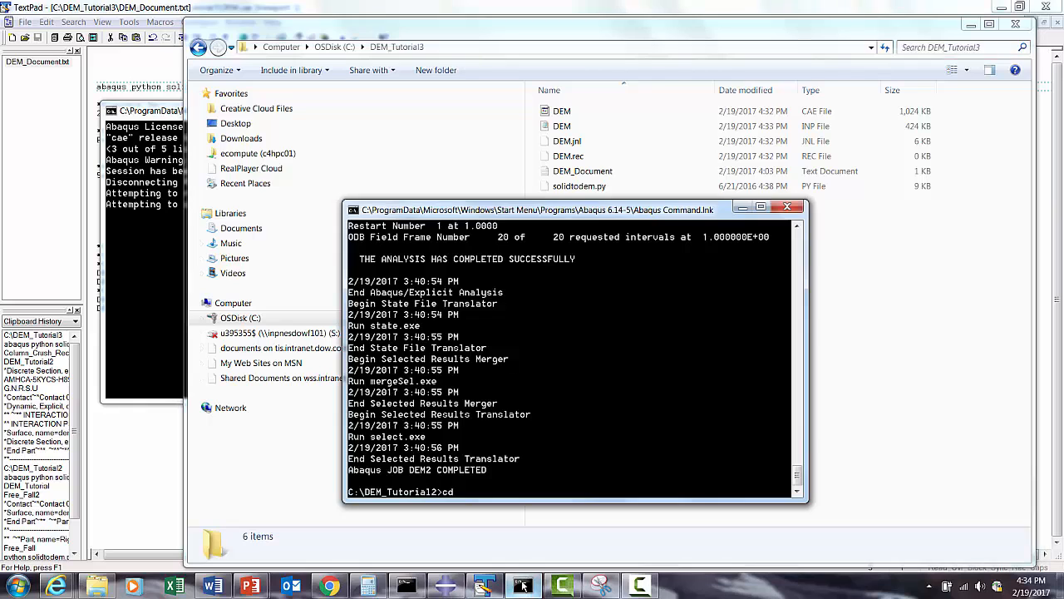
{"action": "left_click", "coordinate": [522, 585]}
{"action": "right_click", "coordinate": [521, 212]}
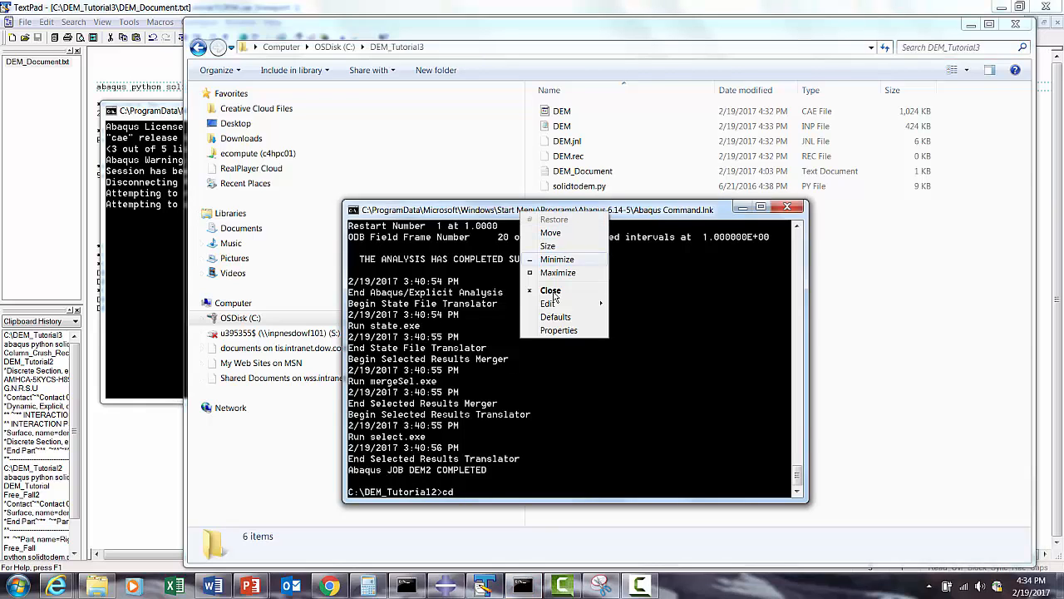
{"action": "mouse_move", "coordinate": [549, 304]}
{"action": "left_click", "coordinate": [637, 334]}
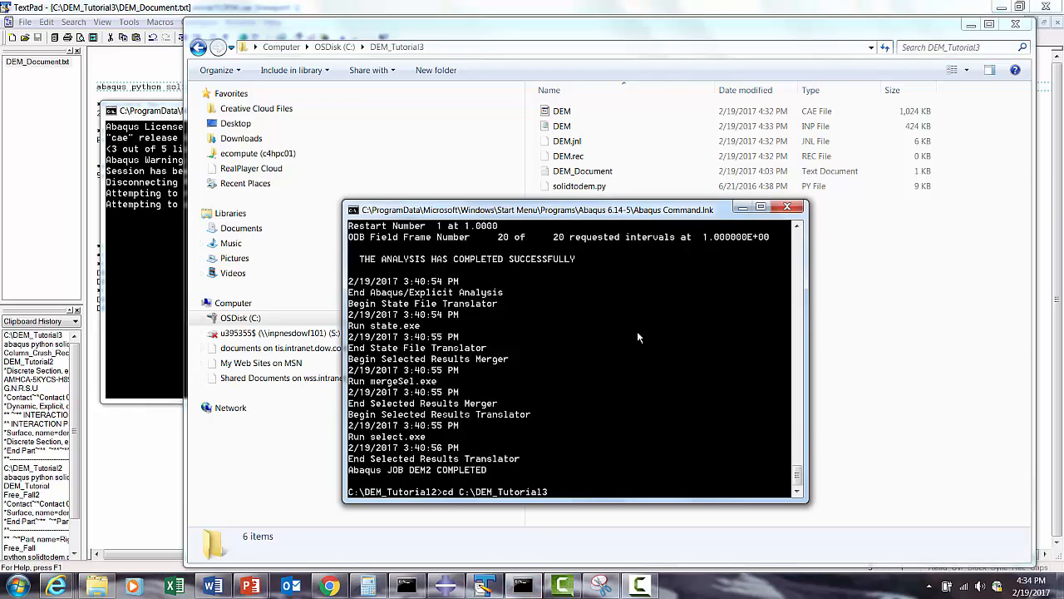
{"action": "key", "text": "Return"}
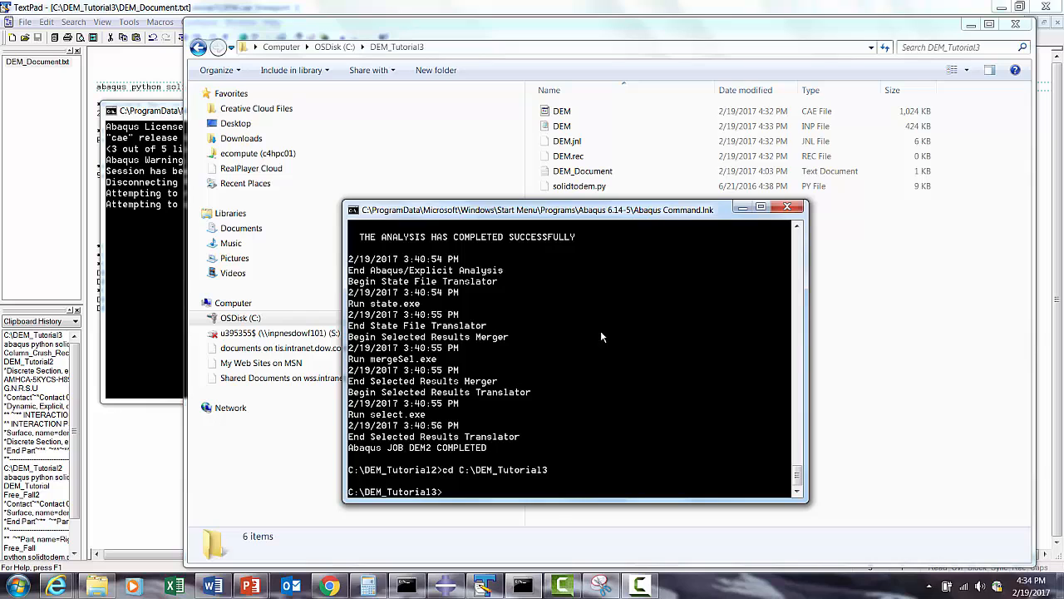
- Copy "abaqus python solidtodem.py -inp" from DEM_Document.txt and paste it at the Abaqus Command prompt
{"action": "left_click", "coordinate": [122, 104]}
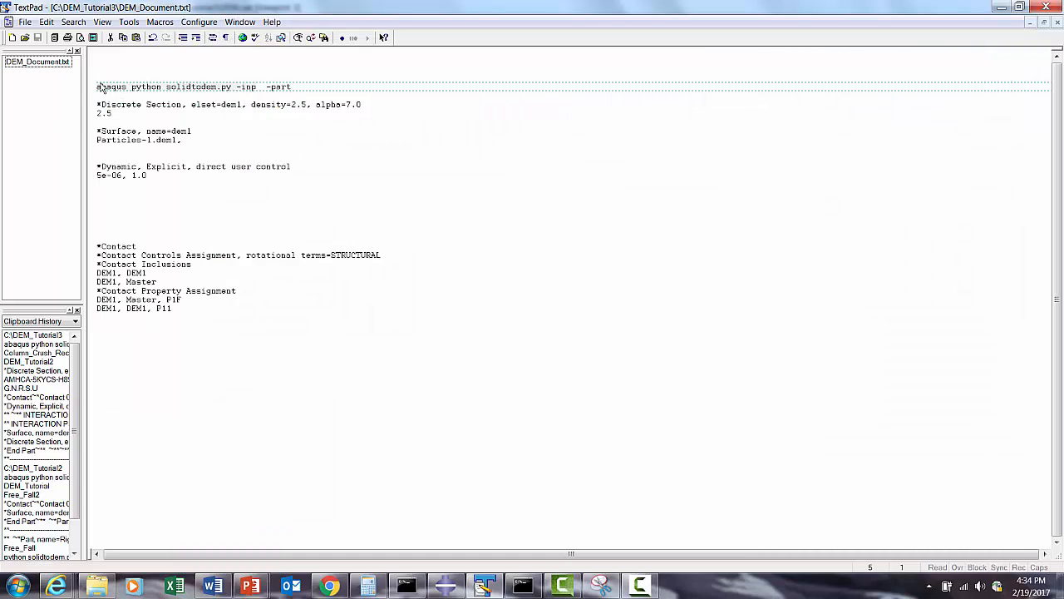
{"action": "left_click", "coordinate": [102, 86]}
{"action": "left_click_drag", "start_coordinate": [97, 86], "coordinate": [257, 86]}
{"action": "right_click", "coordinate": [243, 92]}
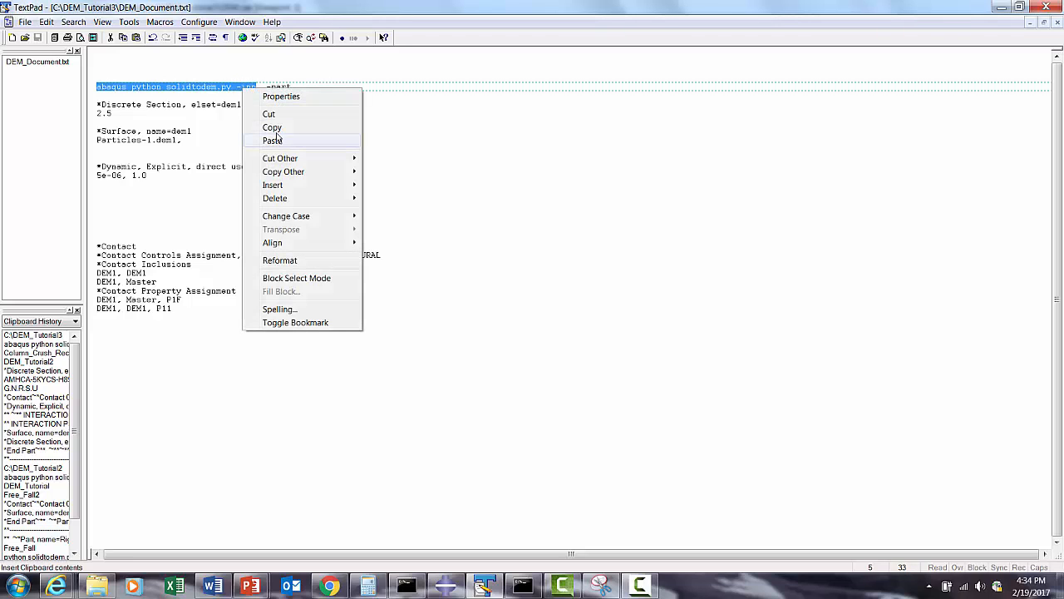
{"action": "left_click", "coordinate": [279, 127]}
{"action": "left_click", "coordinate": [524, 586]}
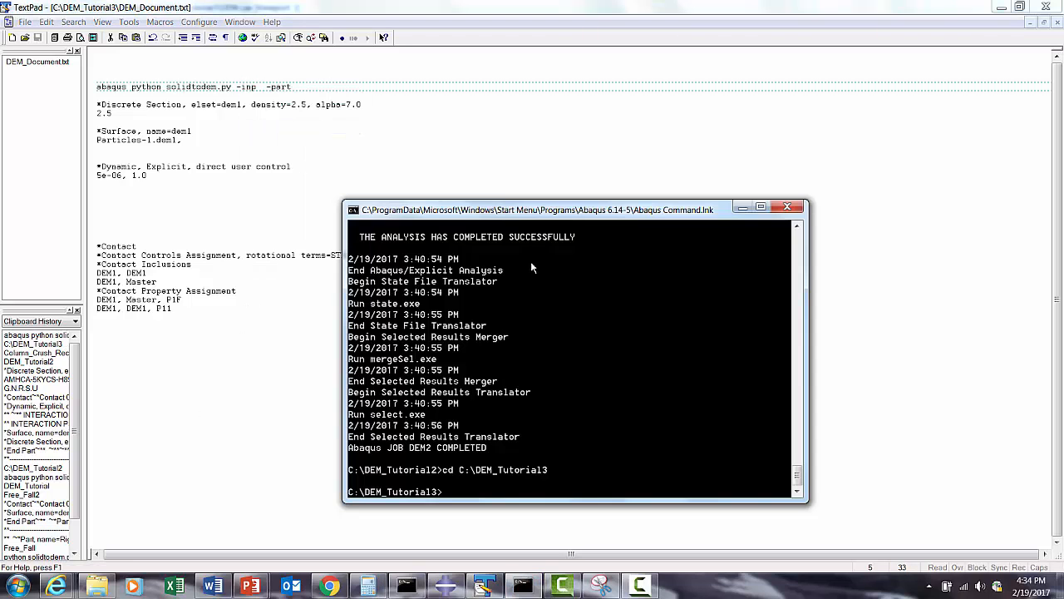
{"action": "right_click", "coordinate": [535, 210]}
{"action": "mouse_move", "coordinate": [578, 301]}
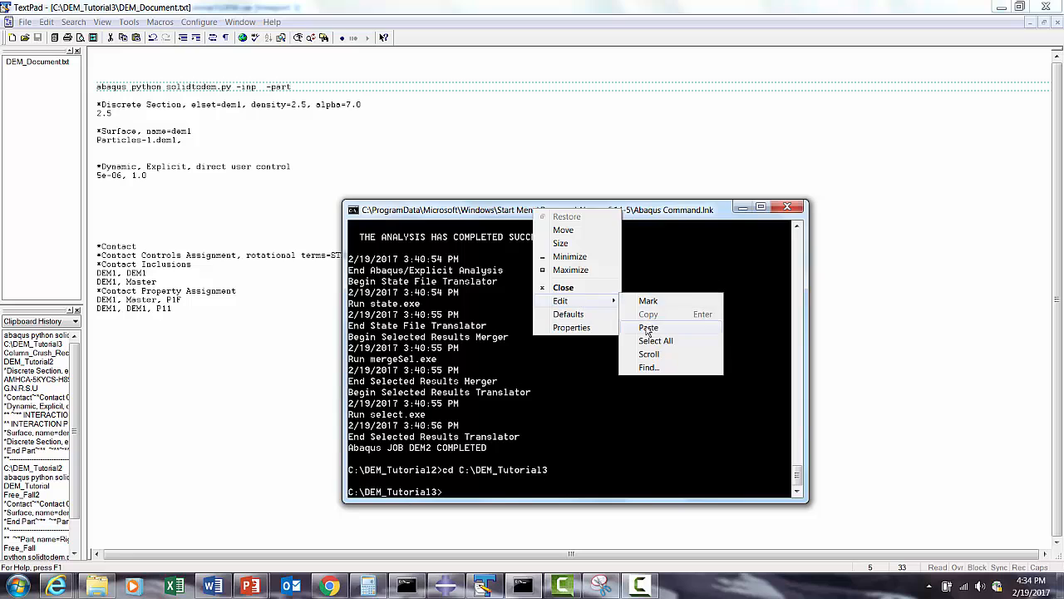
{"action": "left_click", "coordinate": [645, 325]}
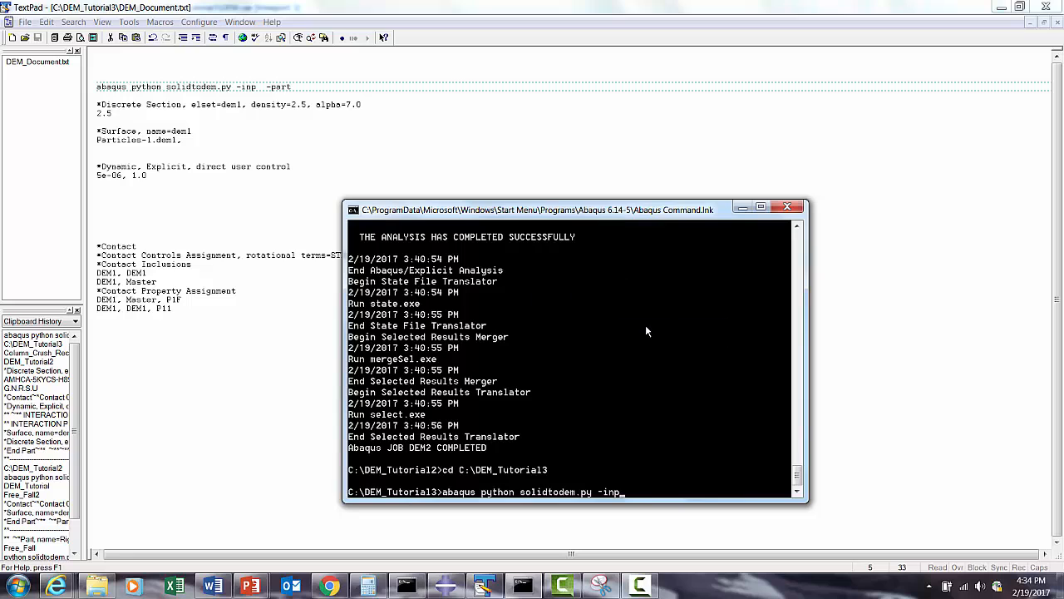
- Copy the input file's name DEM from the folder, complete the command with "DEM -part" and run the conversion
{"action": "left_click", "coordinate": [96, 586]}
{"action": "left_click", "coordinate": [562, 125]}
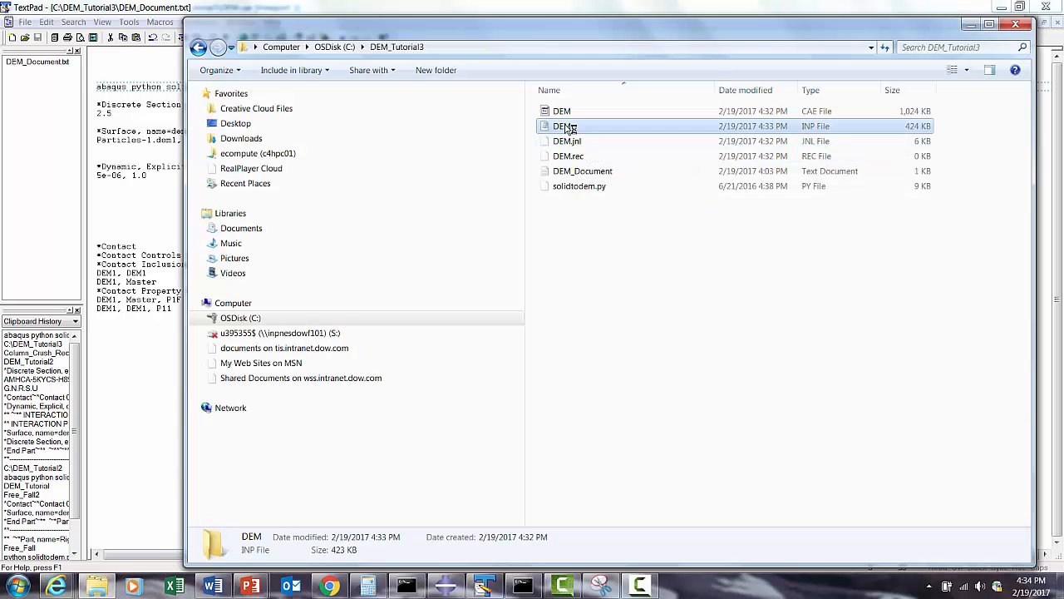
{"action": "right_click", "coordinate": [562, 125]}
{"action": "left_click", "coordinate": [593, 371]}
{"action": "right_click", "coordinate": [563, 126]}
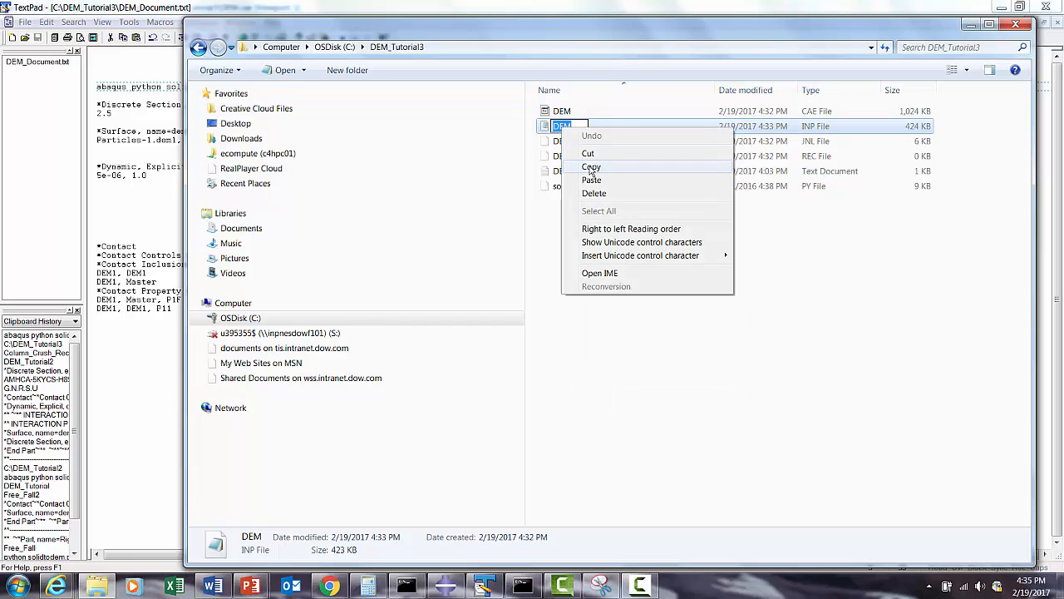
{"action": "left_click", "coordinate": [591, 168]}
{"action": "left_click", "coordinate": [523, 587]}
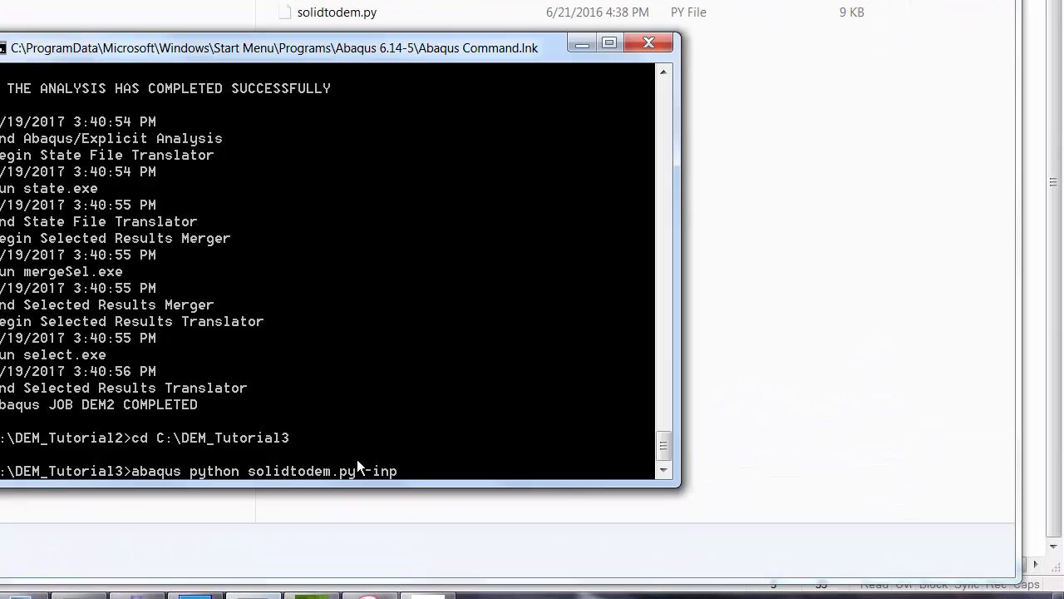
{"action": "right_click", "coordinate": [409, 47]}
{"action": "mouse_move", "coordinate": [454, 188]}
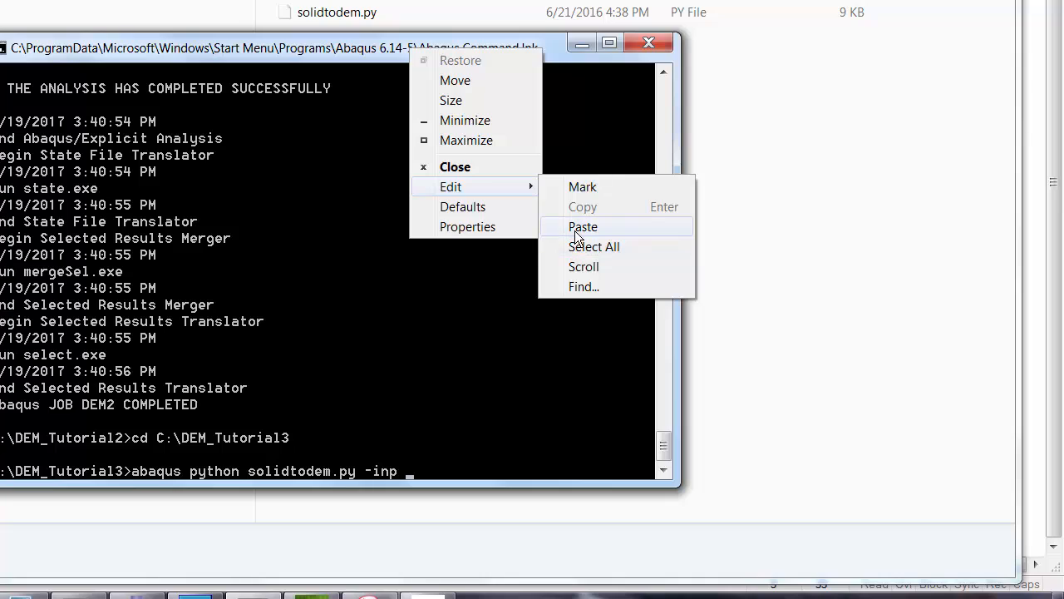
{"action": "left_click", "coordinate": [582, 227]}
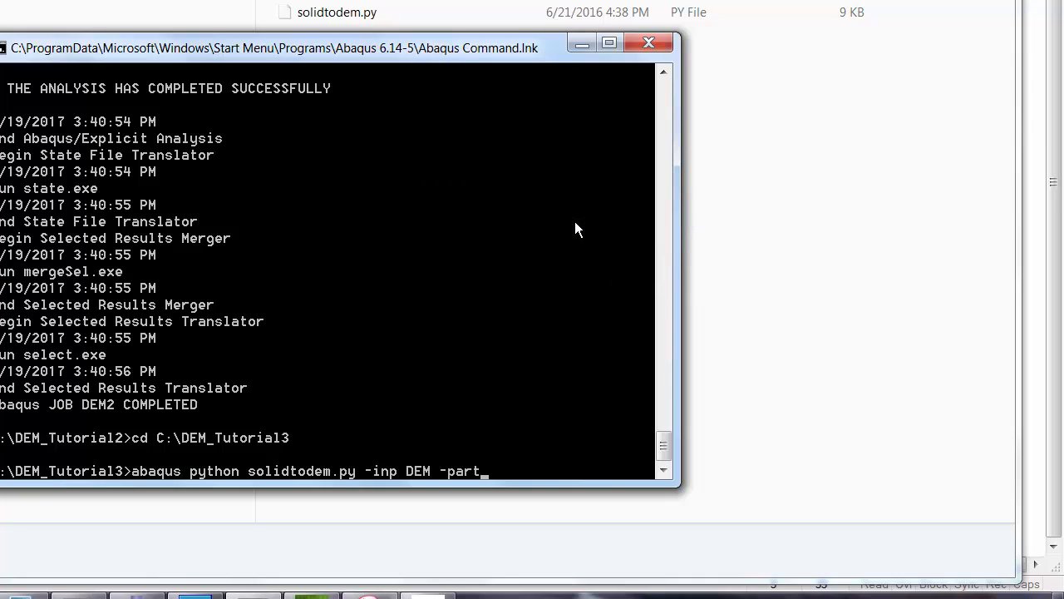
{"action": "key", "text": "Return"}
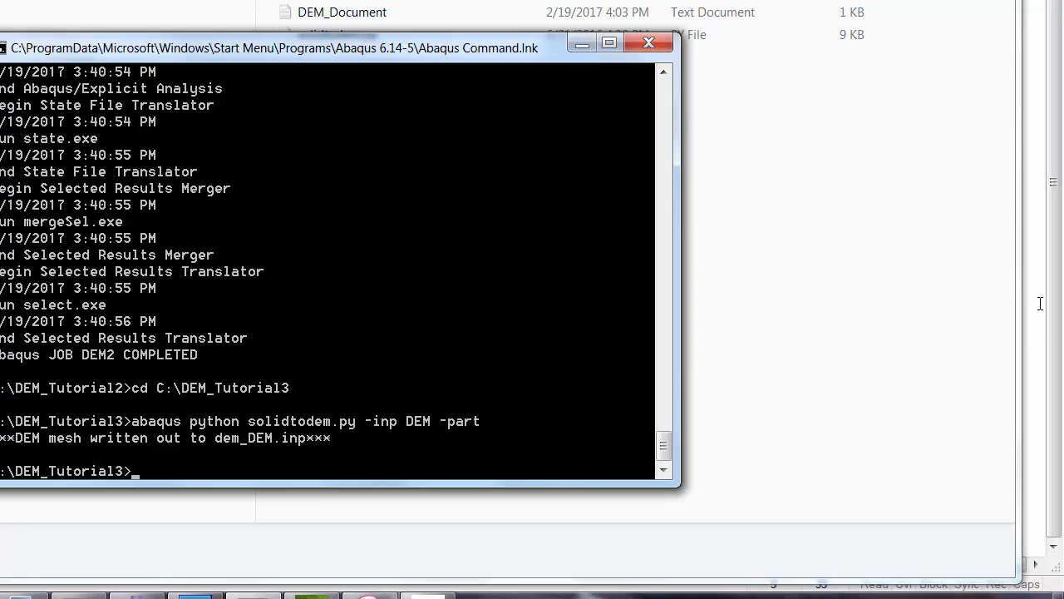
- Open the generated dem_DEM.inp in TextPad, examine its pd3d element list, and minimize the window
{"action": "left_click", "coordinate": [861, 265]}
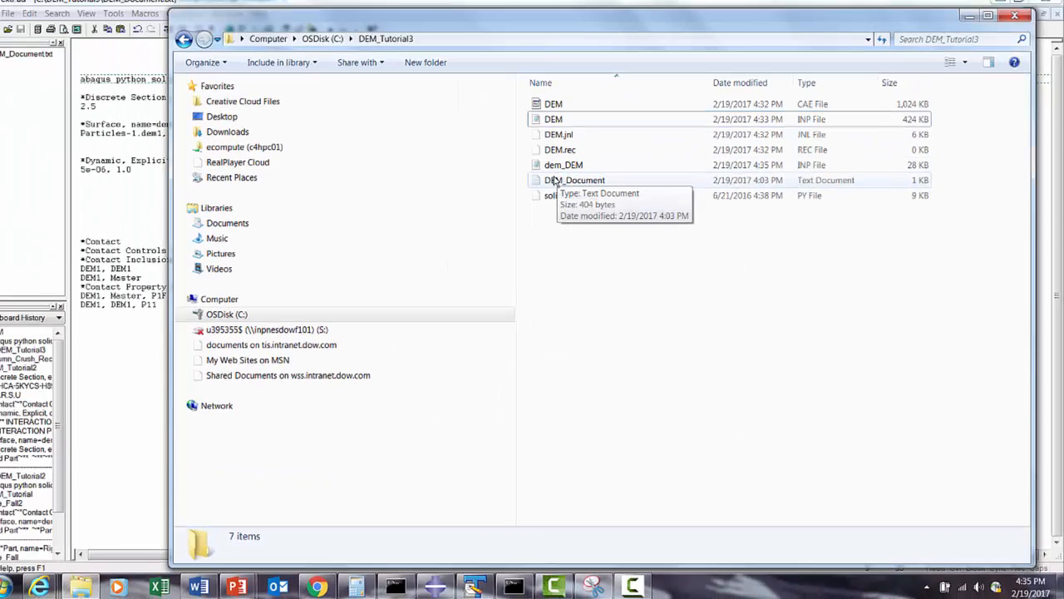
{"action": "right_click", "coordinate": [579, 172]}
{"action": "mouse_move", "coordinate": [649, 348]}
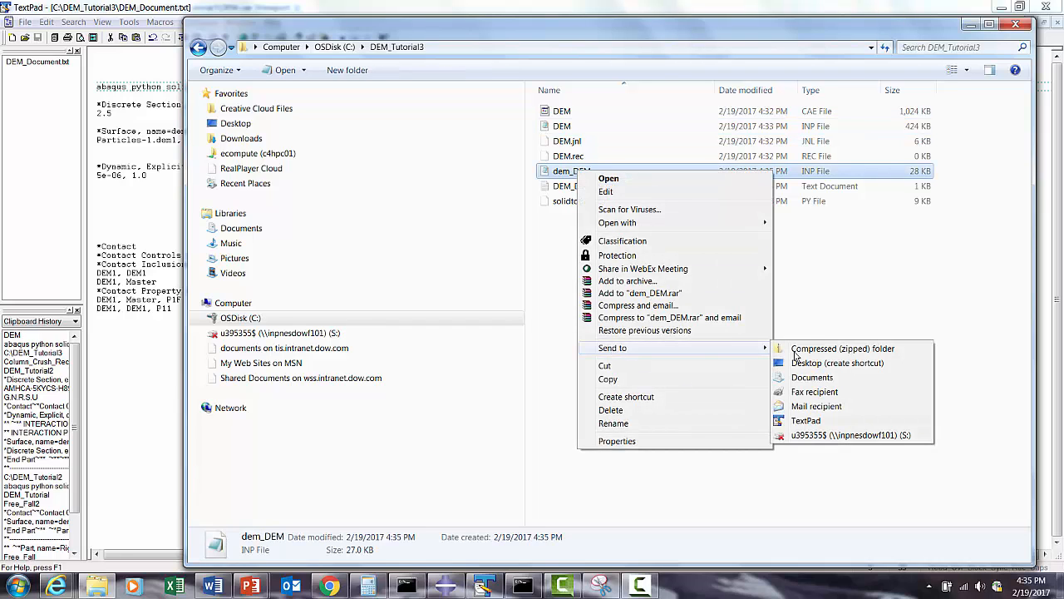
{"action": "left_click", "coordinate": [806, 421]}
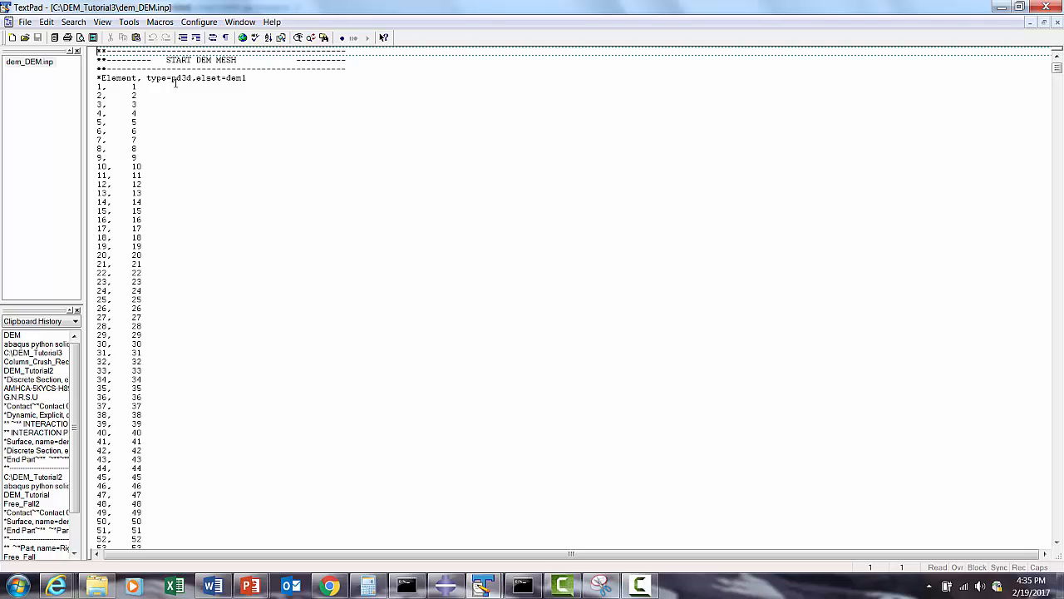
{"action": "scroll", "coordinate": [252, 100], "scroll_direction": "down", "scroll_amount": 14}
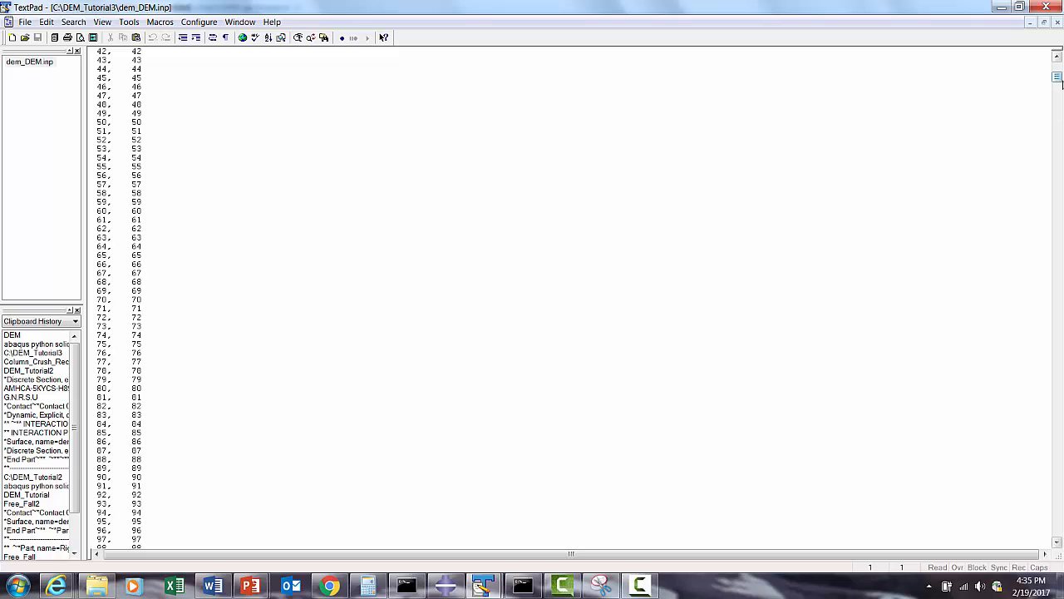
{"action": "left_click_drag", "start_coordinate": [1060, 78], "coordinate": [1009, 22]}
{"action": "left_click", "coordinate": [1001, 8]}
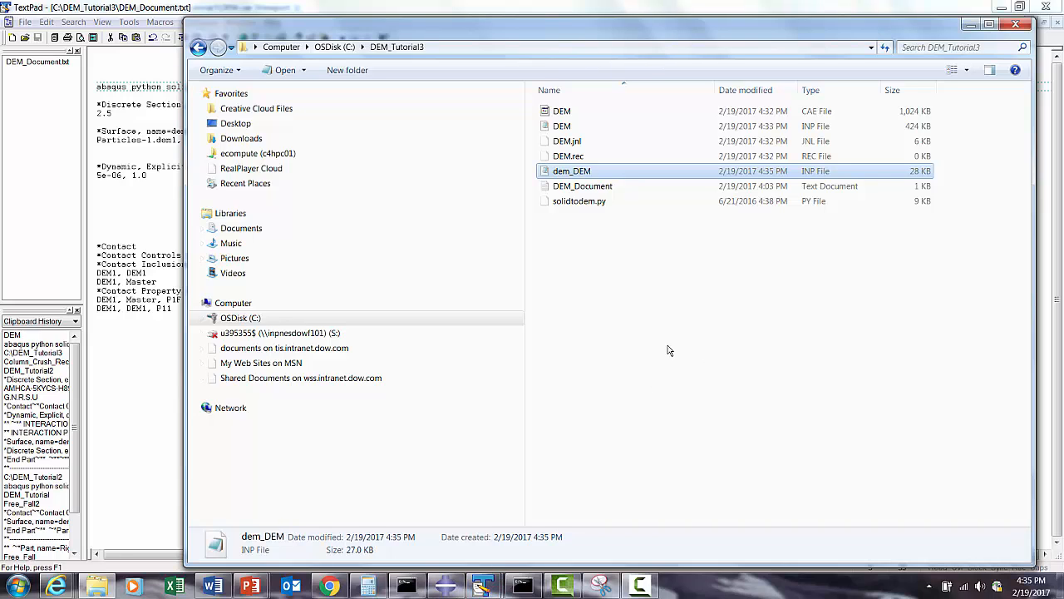
- Open the original DEM.inp file from the DEM_Tutorial3 folder in TextPad
{"action": "left_click", "coordinate": [613, 318]}
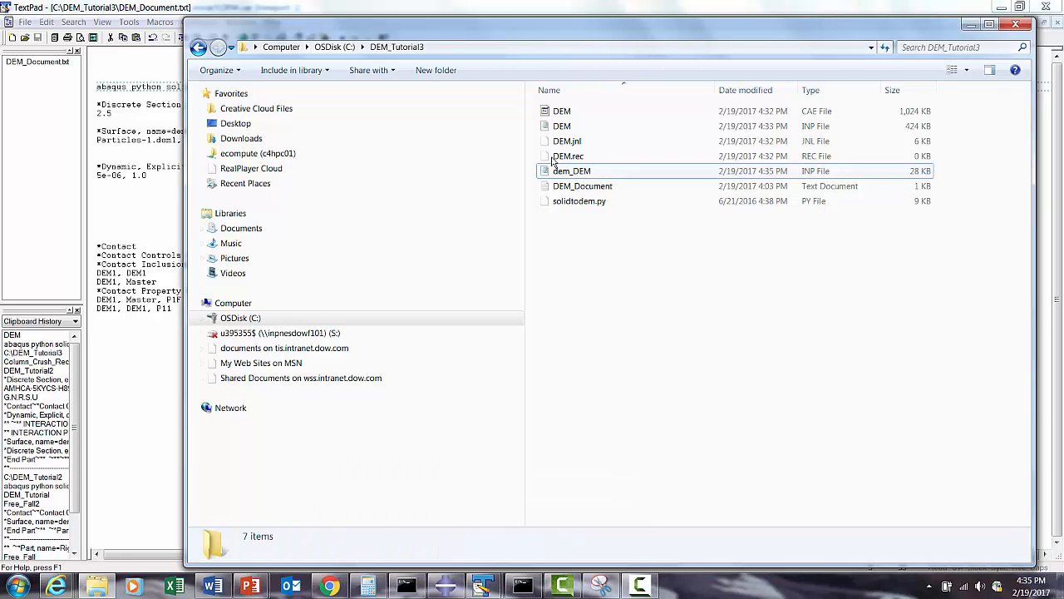
{"action": "right_click", "coordinate": [559, 126]}
{"action": "mouse_move", "coordinate": [648, 302]}
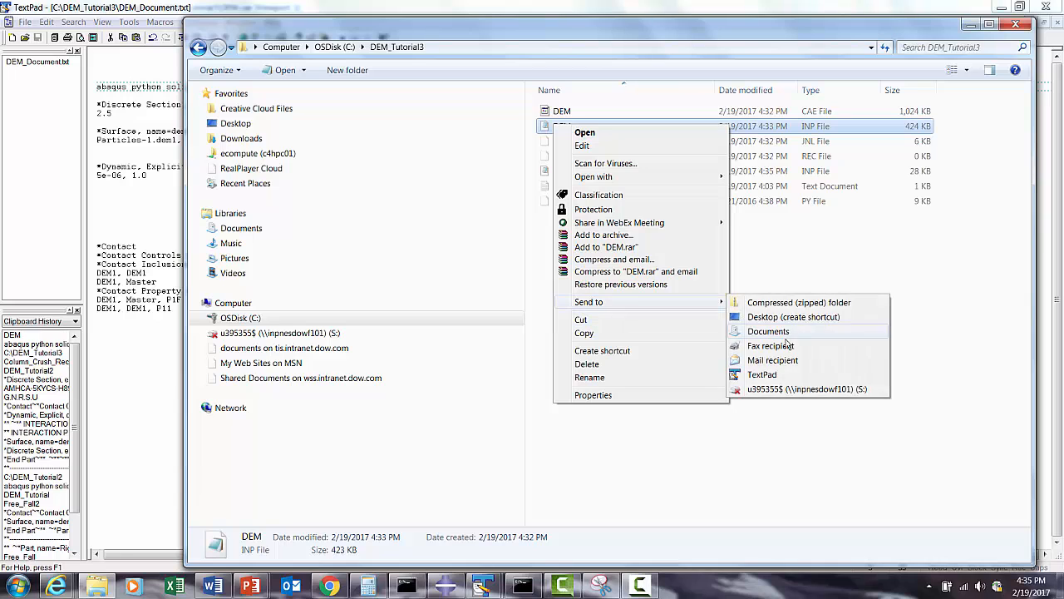
{"action": "left_click", "coordinate": [762, 374]}
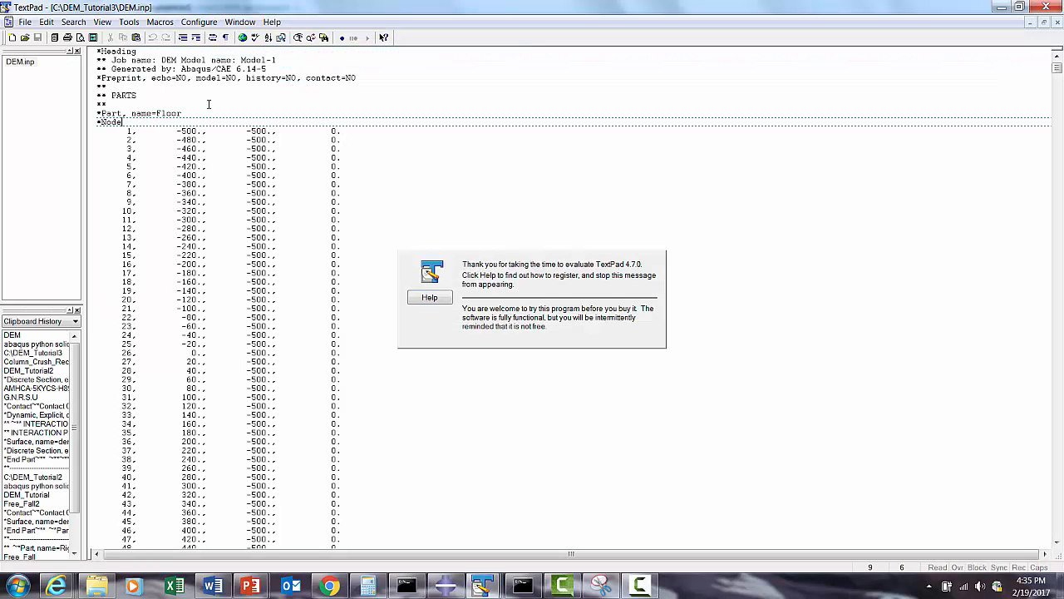
- Search downward for "*" through the keyword lines of DEM.inp to reach the end of the Particles part's element list
{"action": "key", "text": "ctrl+f"}
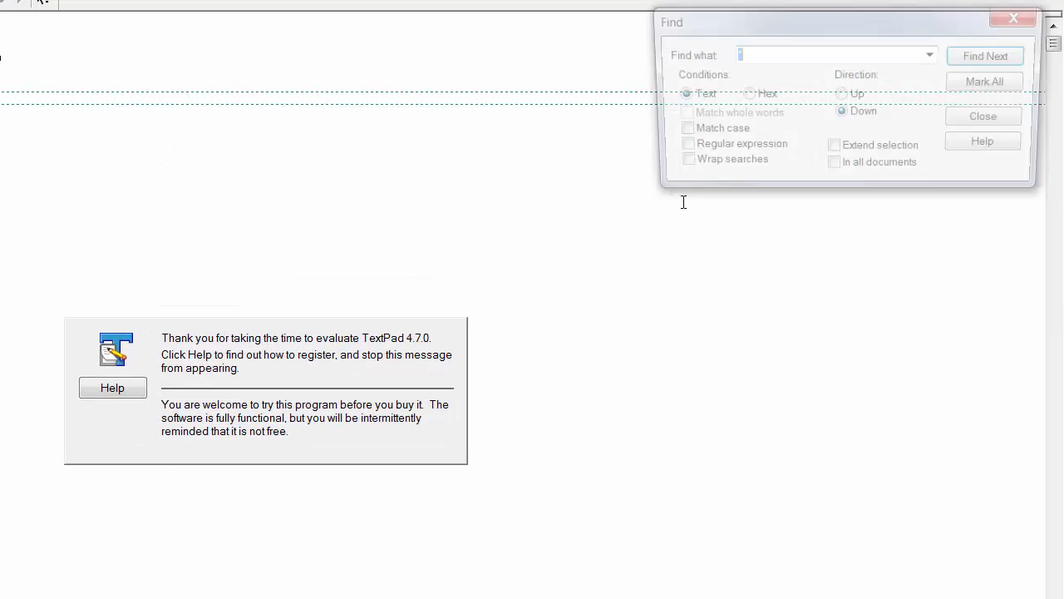
{"action": "type", "text": "*"}
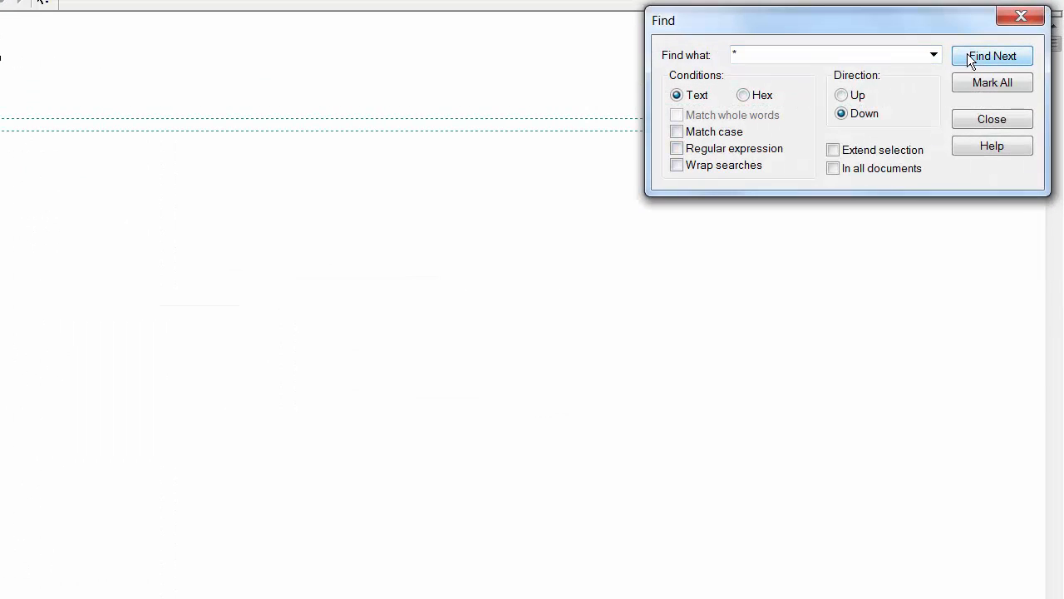
{"action": "left_click", "coordinate": [970, 56]}
{"action": "left_click", "coordinate": [967, 53]}
{"action": "left_click", "coordinate": [967, 53]}
{"action": "left_click", "coordinate": [967, 53]}
{"action": "left_click", "coordinate": [967, 53]}
{"action": "left_click", "coordinate": [967, 53]}
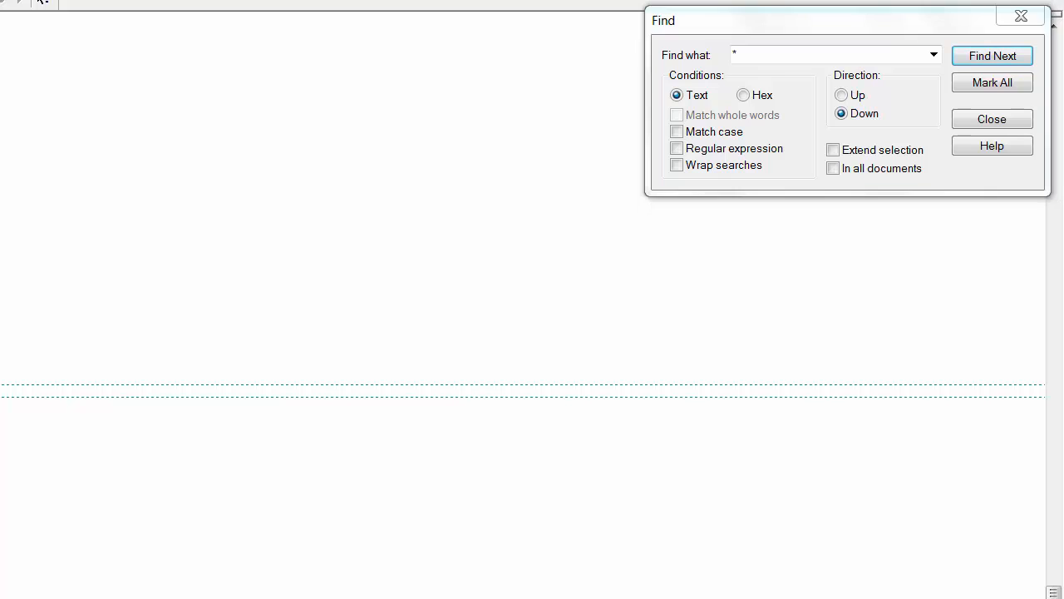
{"action": "left_click", "coordinate": [995, 56]}
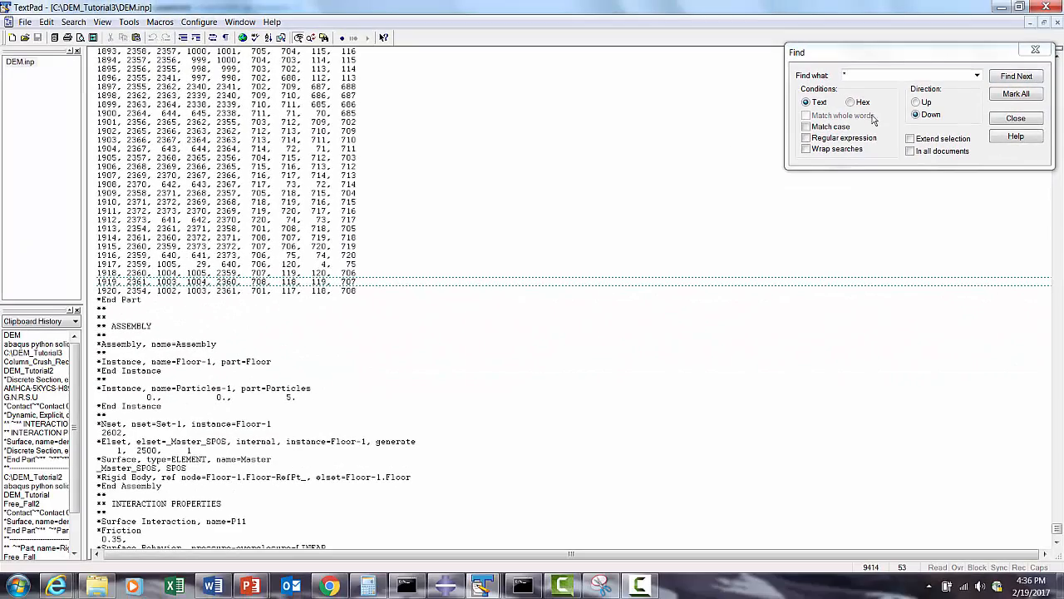
- Search upward for the "*Element, type=C3D8R" line that starts the particle elements, and search back down to the *End Part line
{"action": "left_click", "coordinate": [916, 102]}
{"action": "left_click", "coordinate": [1017, 76]}
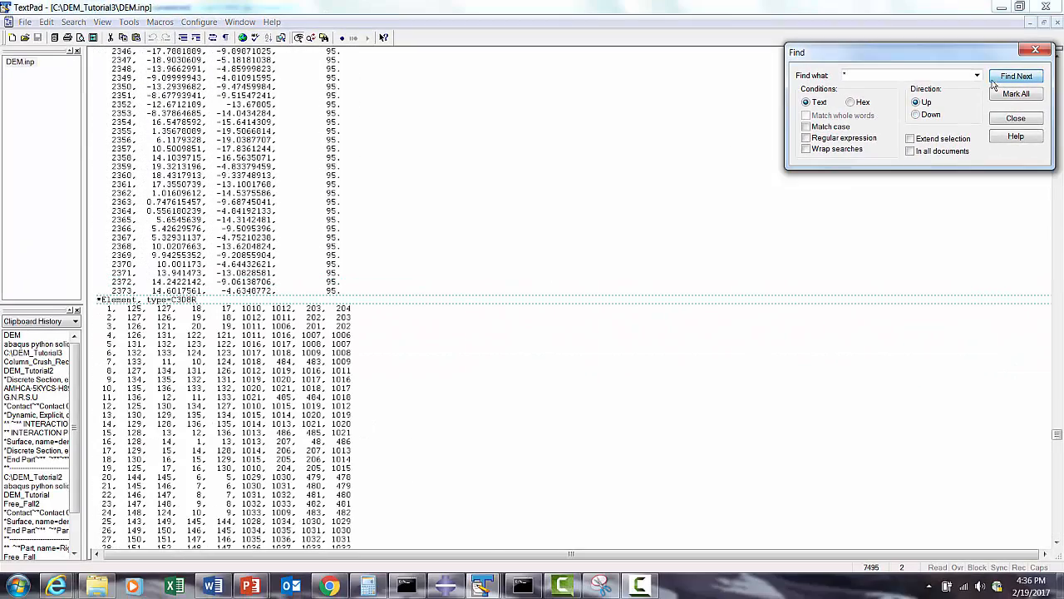
{"action": "left_click", "coordinate": [235, 302]}
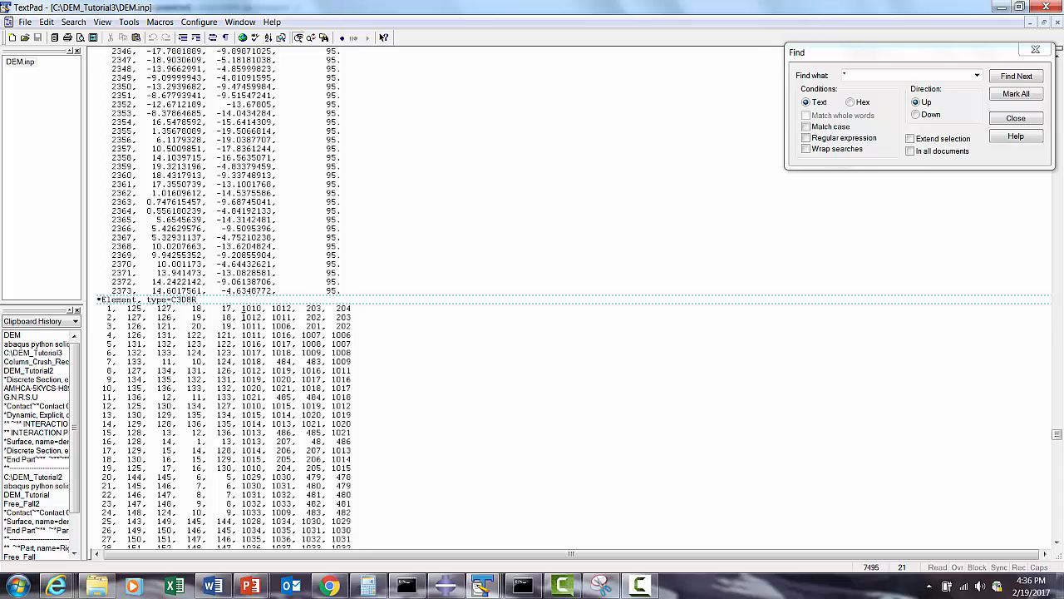
{"action": "left_click", "coordinate": [915, 115]}
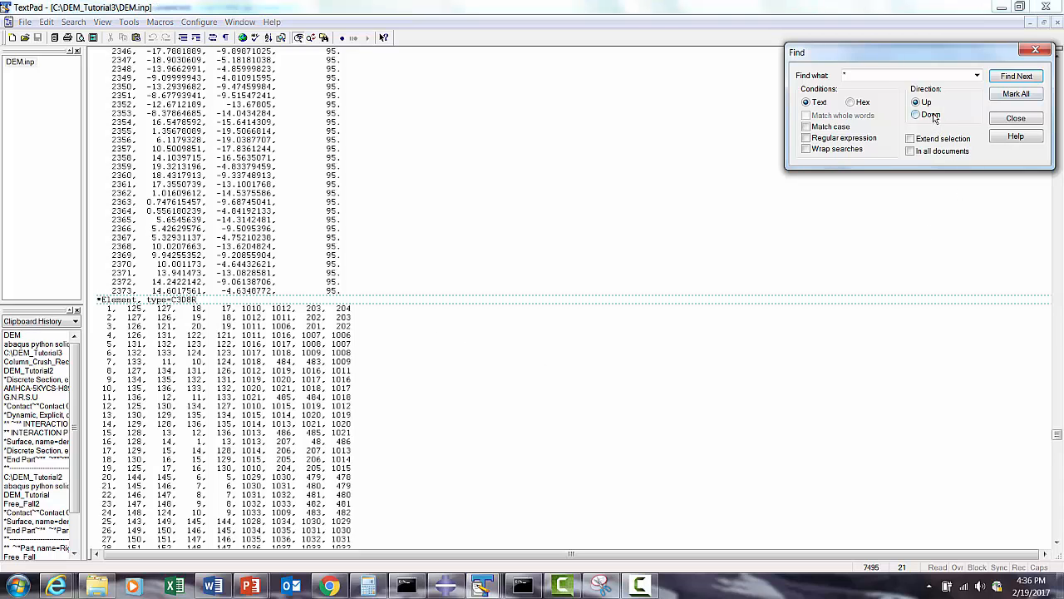
{"action": "left_click", "coordinate": [1016, 75]}
- Cut everything from the Particles part's *End Part line to the end of DEM.inp and paste it into a new document
{"action": "left_click", "coordinate": [231, 324]}
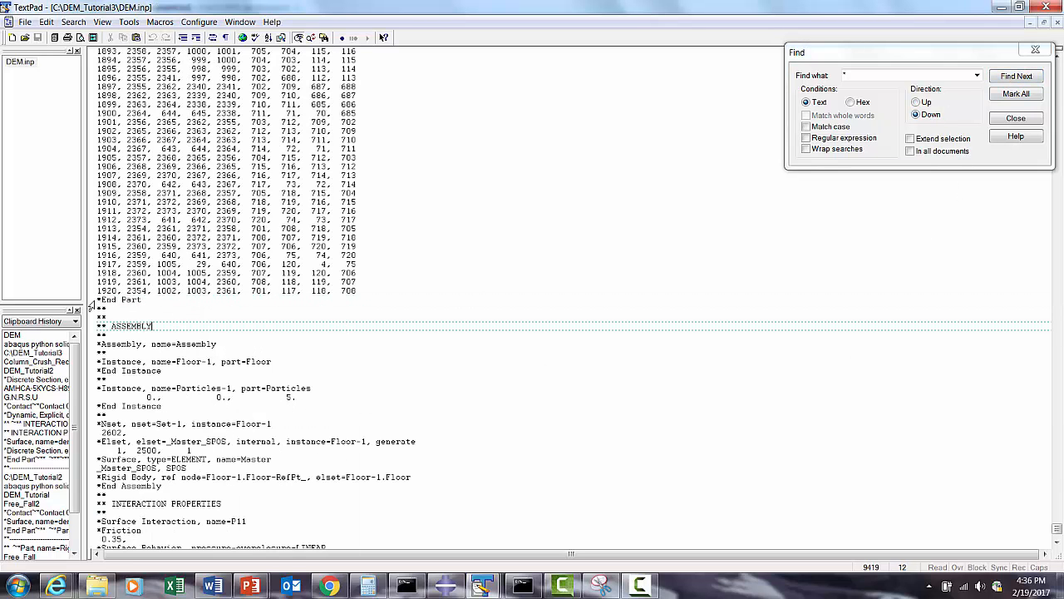
{"action": "left_click_drag", "start_coordinate": [93, 301], "coordinate": [305, 355]}
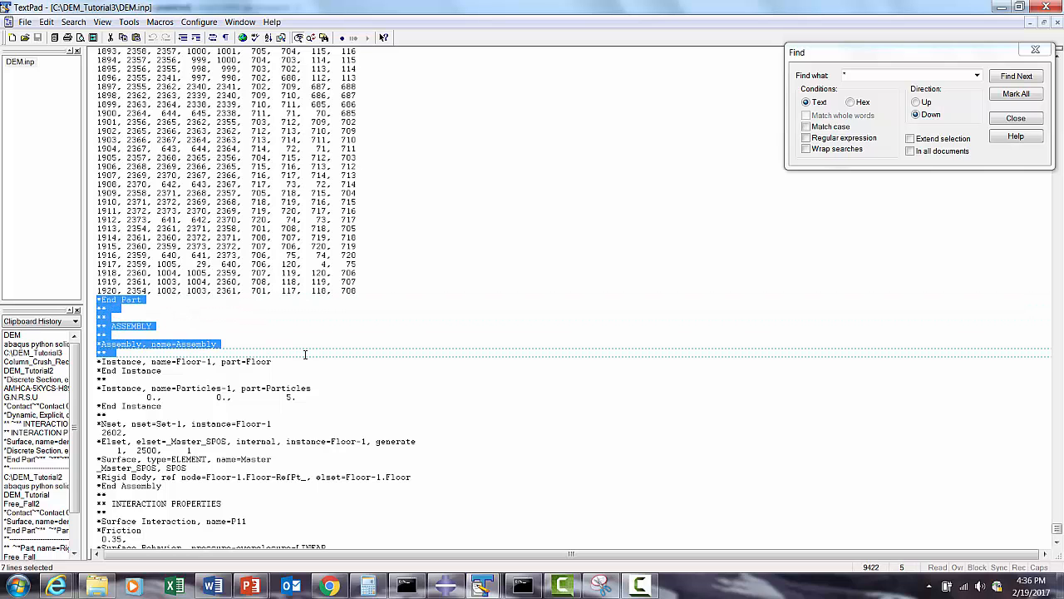
{"action": "key", "text": "ctrl+shift+End"}
{"action": "right_click", "coordinate": [130, 223]}
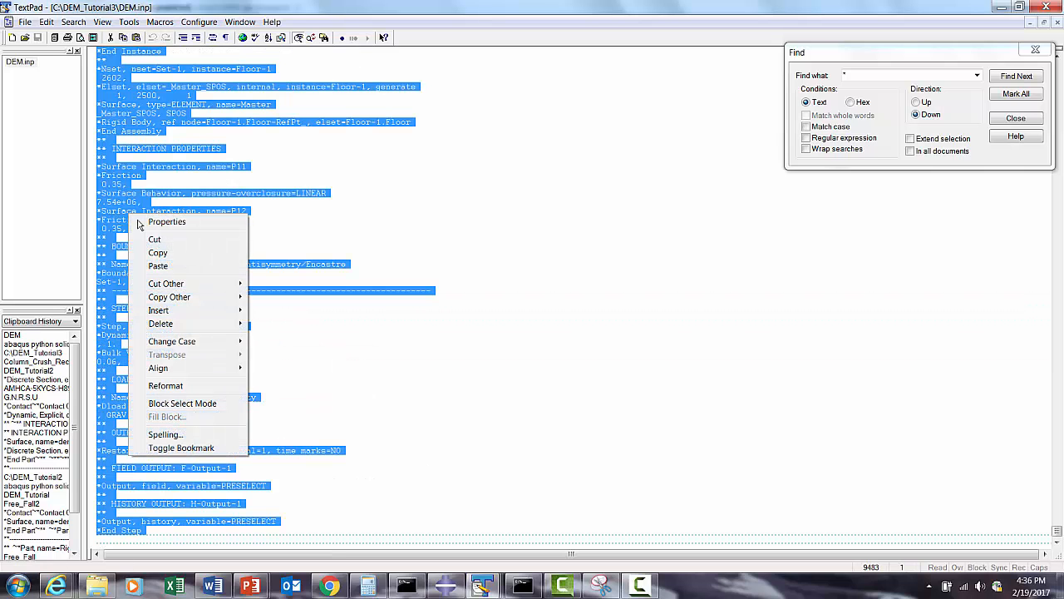
{"action": "left_click", "coordinate": [158, 240]}
{"action": "left_click", "coordinate": [11, 38]}
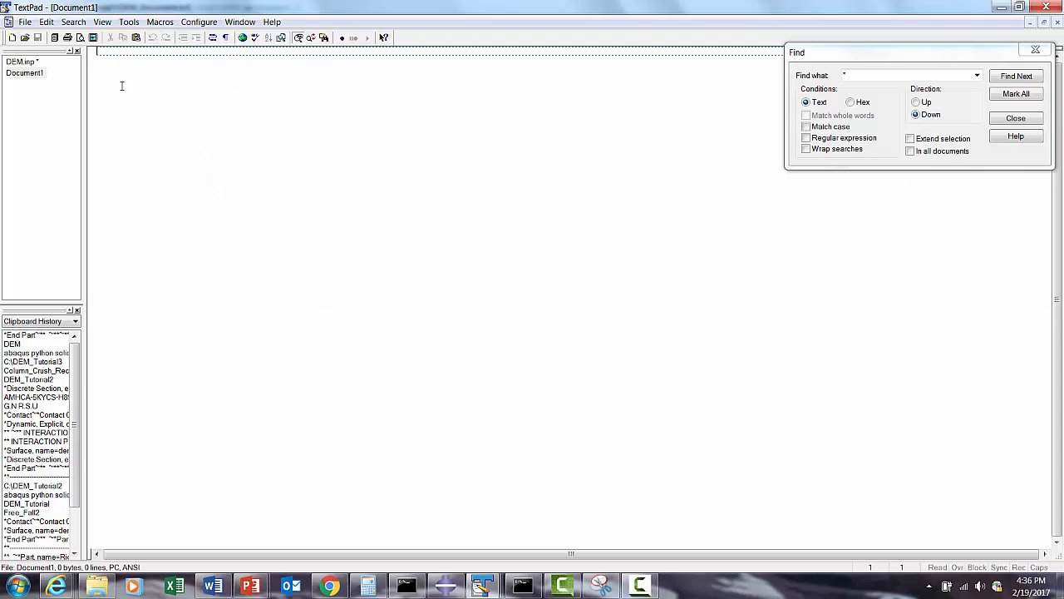
{"action": "right_click", "coordinate": [122, 86]}
{"action": "left_click", "coordinate": [141, 138]}
- Delete the whole "*Element, type=C3D8R" block of the Particles part from DEM.inp, through to the end of the file
{"action": "left_click", "coordinate": [23, 62]}
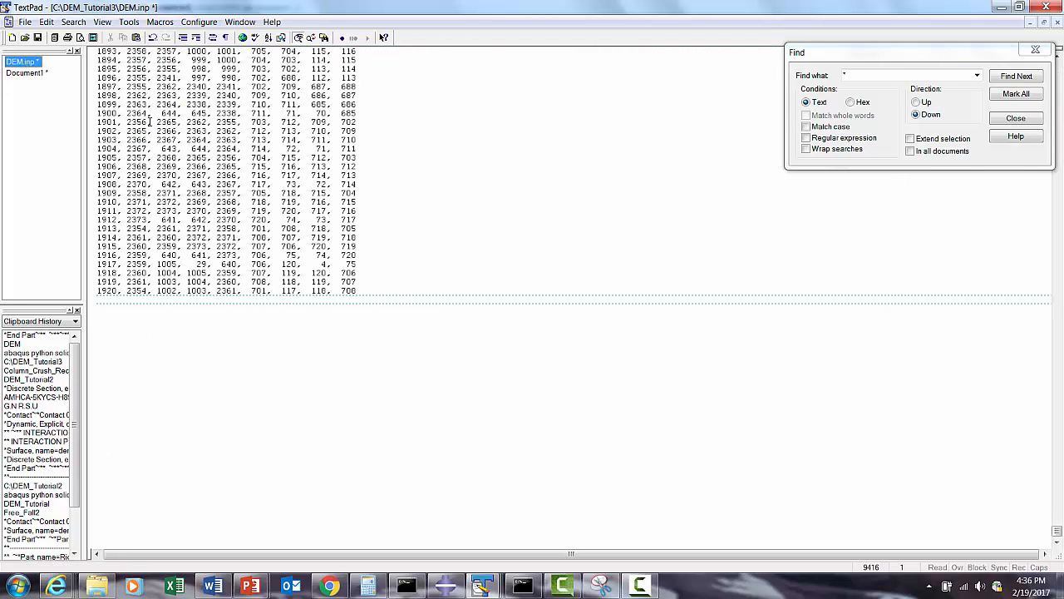
{"action": "left_click", "coordinate": [916, 101]}
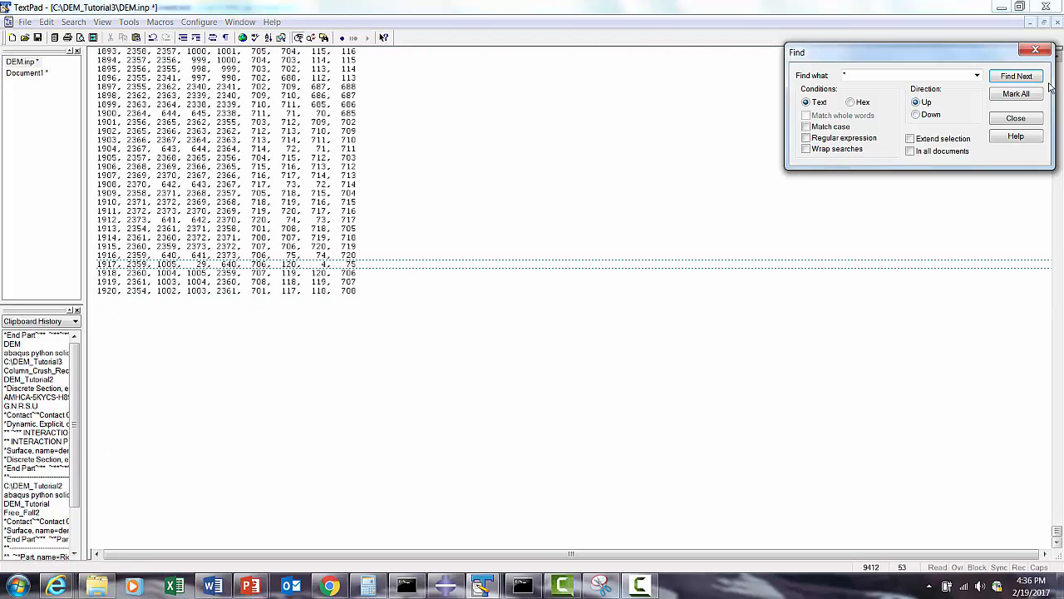
{"action": "left_click", "coordinate": [1017, 75]}
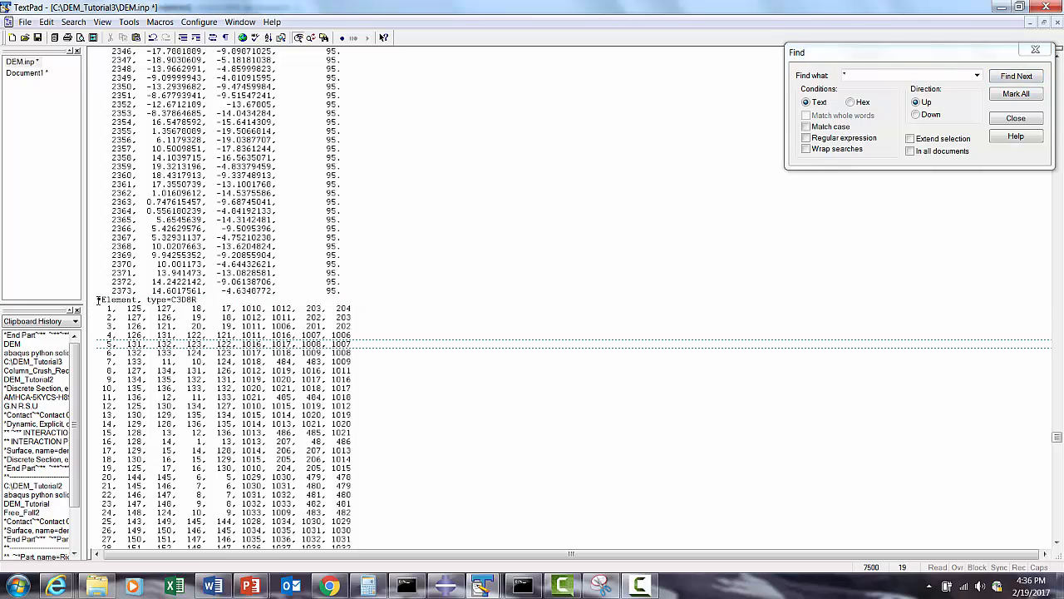
{"action": "left_click_drag", "start_coordinate": [97, 300], "coordinate": [284, 344]}
{"action": "key", "text": "ctrl+shift+End"}
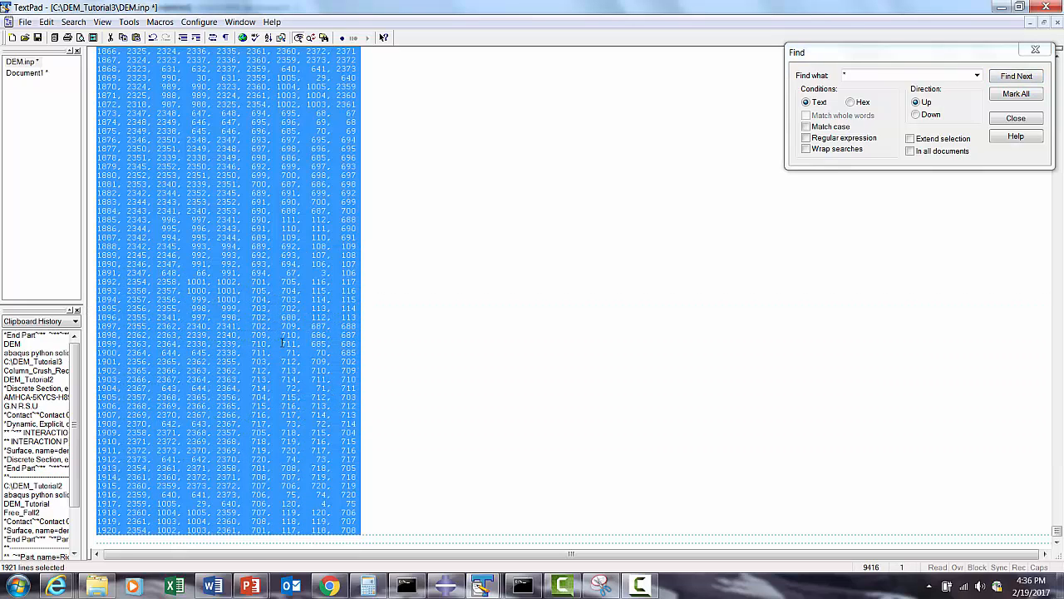
{"action": "key", "text": "Delete"}
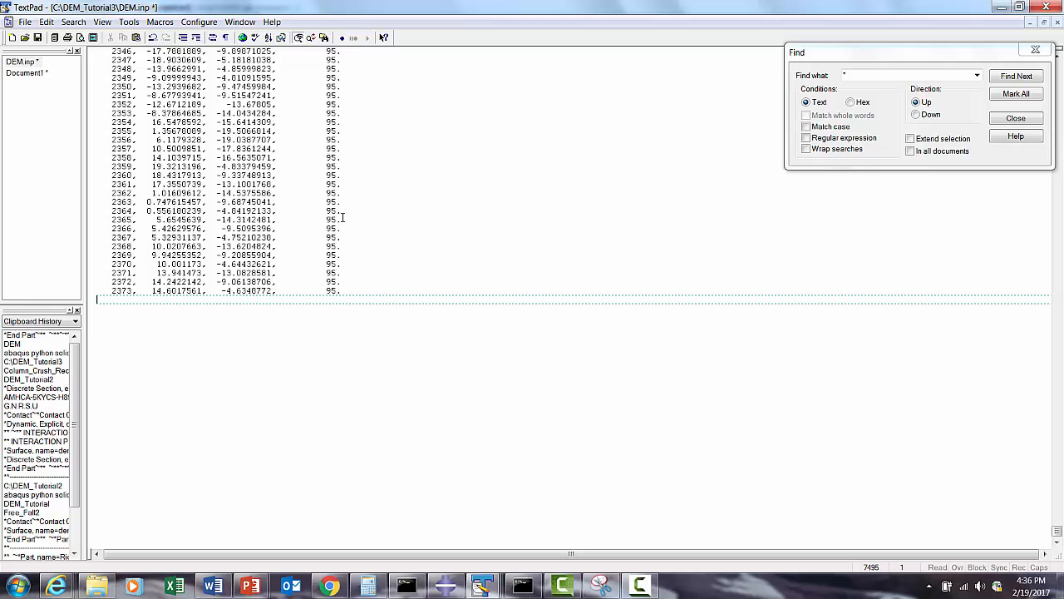
- Copy the entire contents of dem_DEM.inp and paste them after the last particle node in DEM.inp
{"action": "mouse_move", "coordinate": [483, 587]}
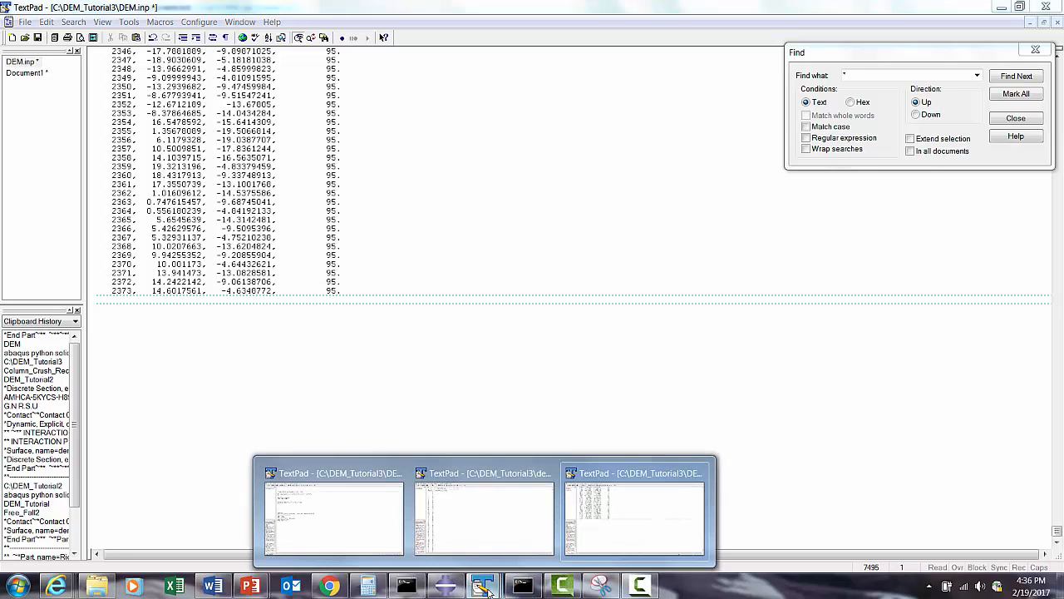
{"action": "left_click", "coordinate": [510, 546]}
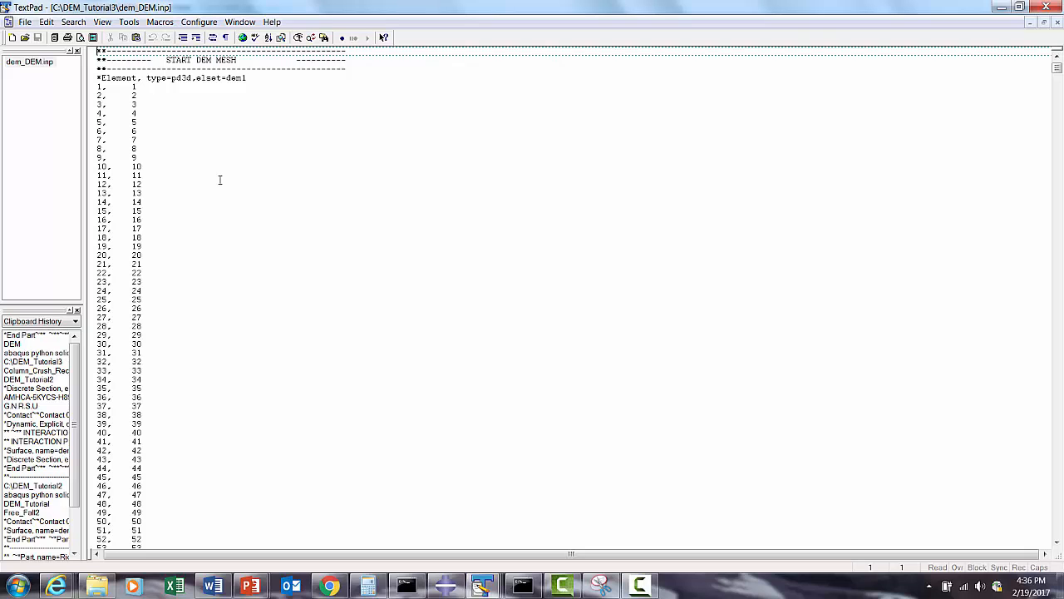
{"action": "key", "text": "ctrl+a"}
{"action": "key", "text": "ctrl+c"}
{"action": "left_click", "coordinate": [498, 586]}
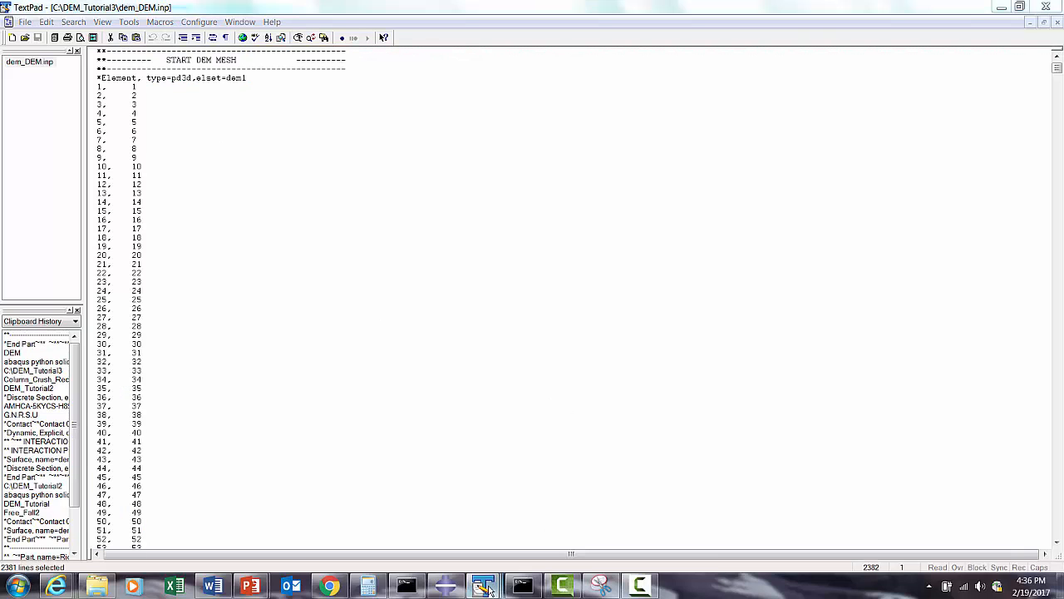
{"action": "left_click", "coordinate": [370, 537]}
{"action": "left_click", "coordinate": [482, 585]}
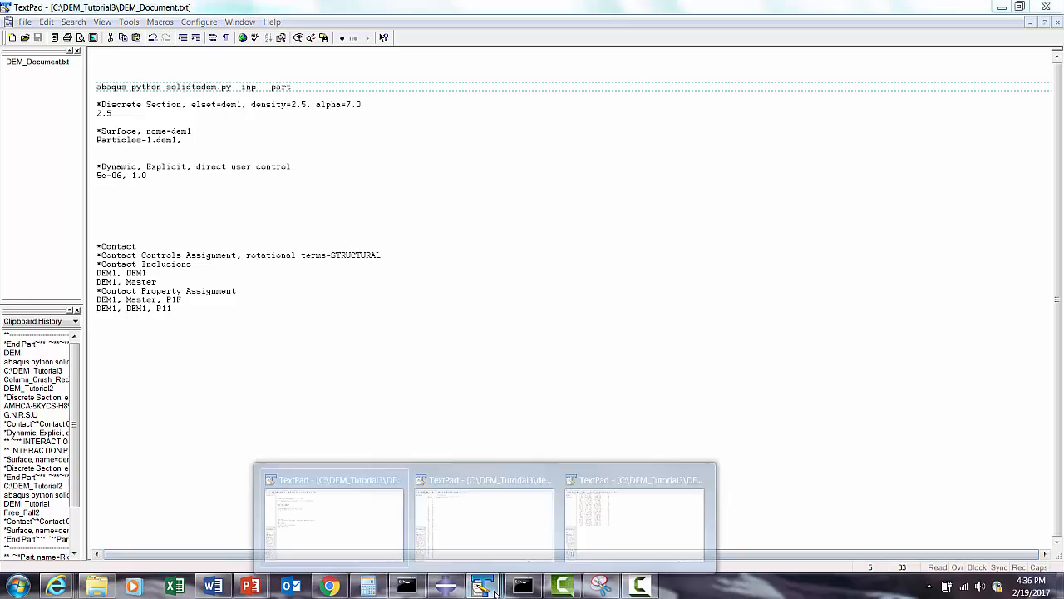
{"action": "left_click", "coordinate": [589, 549]}
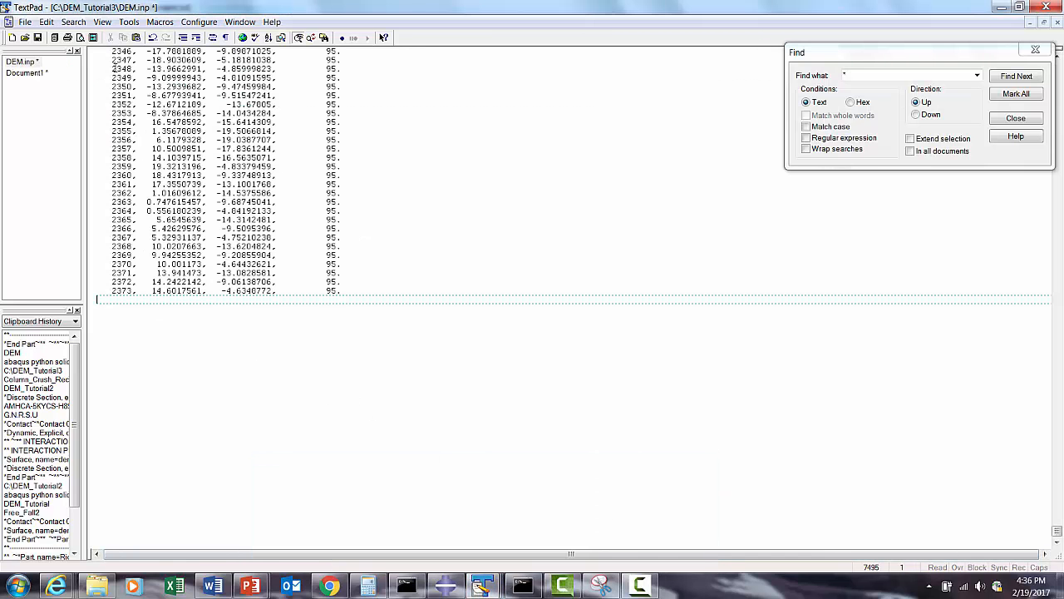
{"action": "key", "text": "ctrl+v"}
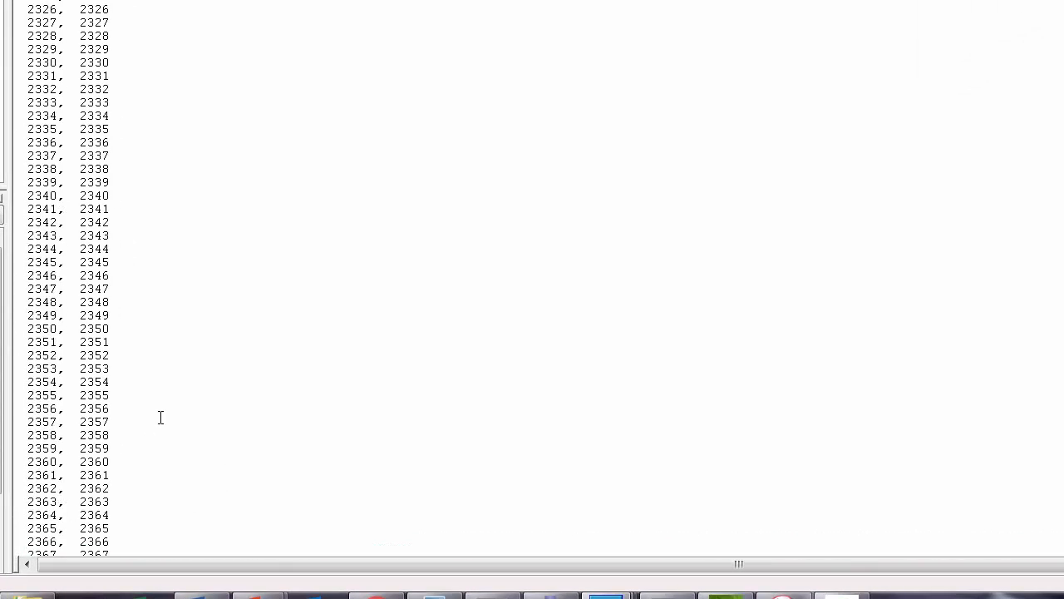
- Copy all the text set aside in Document1 and paste it after the END DEM MESH block in DEM.inp
{"action": "key", "text": "ctrl+End"}
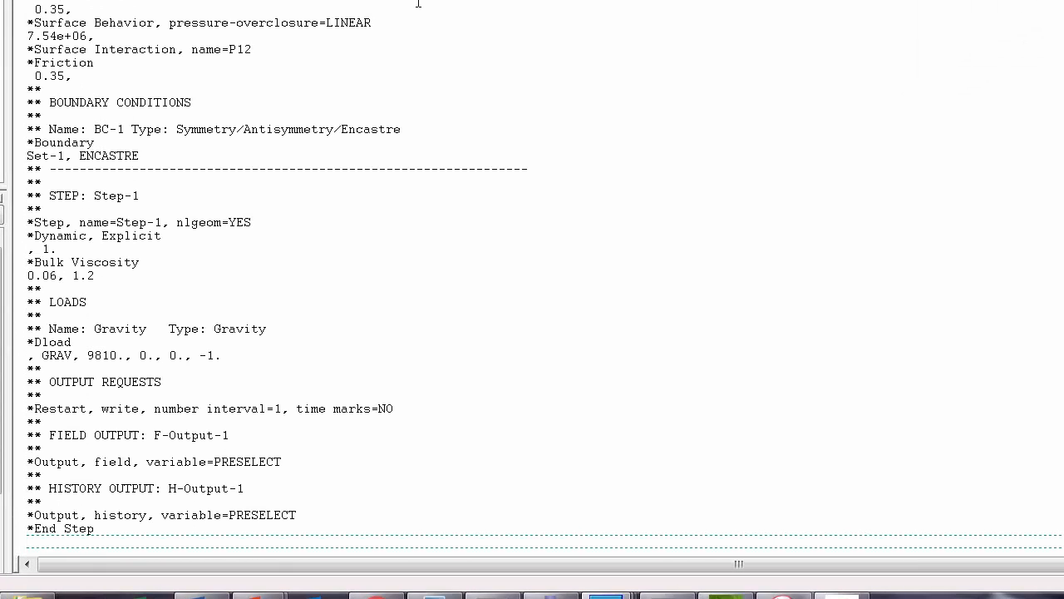
{"action": "key", "text": "ctrl+a"}
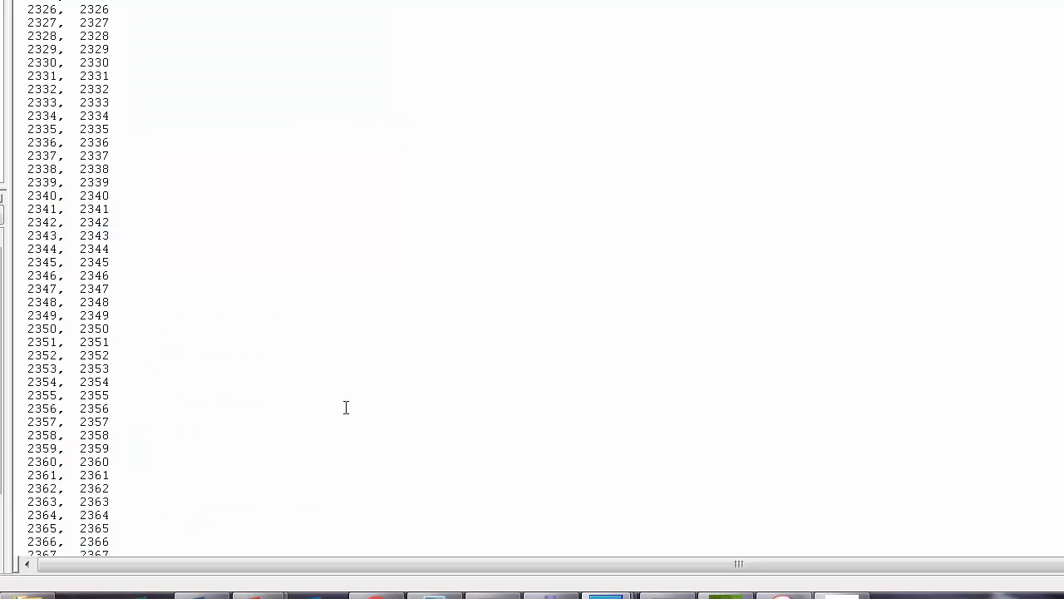
{"action": "scroll", "coordinate": [346, 407], "scroll_direction": "down", "scroll_amount": 7}
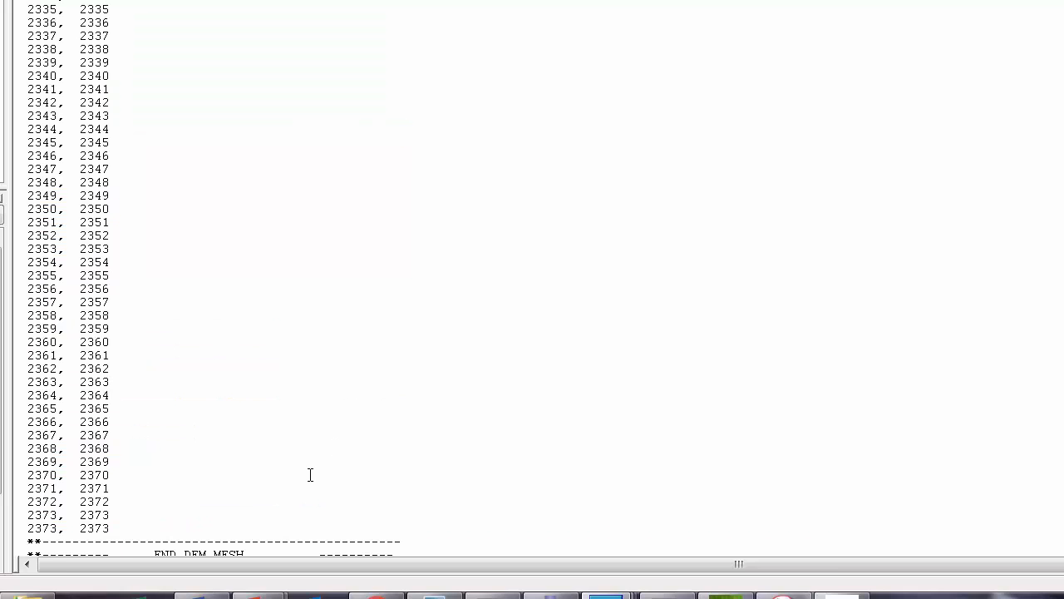
{"action": "key", "text": "ctrl+v"}
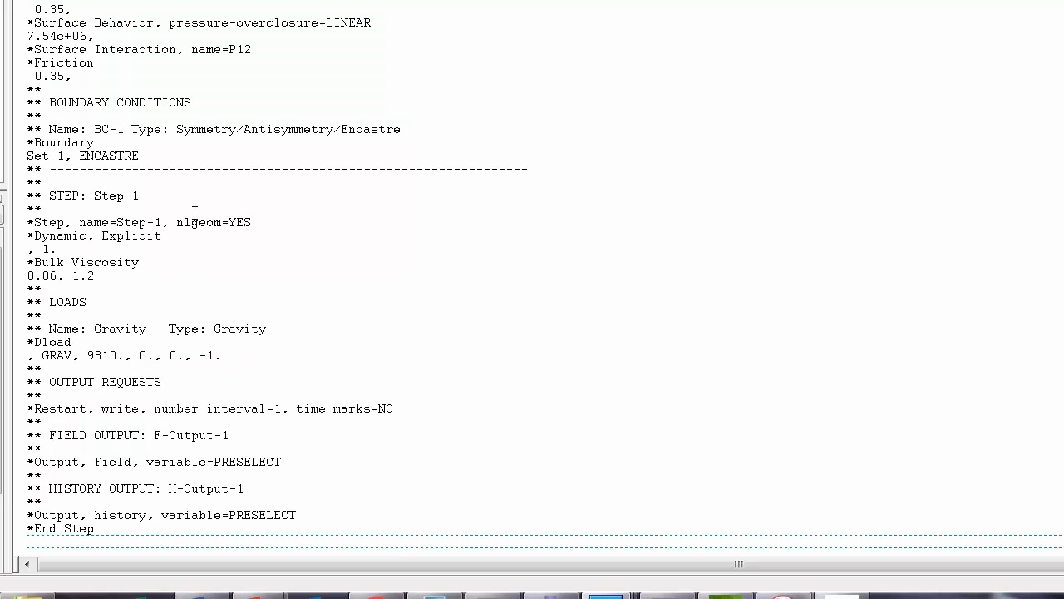
{"action": "scroll", "coordinate": [195, 214], "scroll_direction": "up", "scroll_amount": 13}
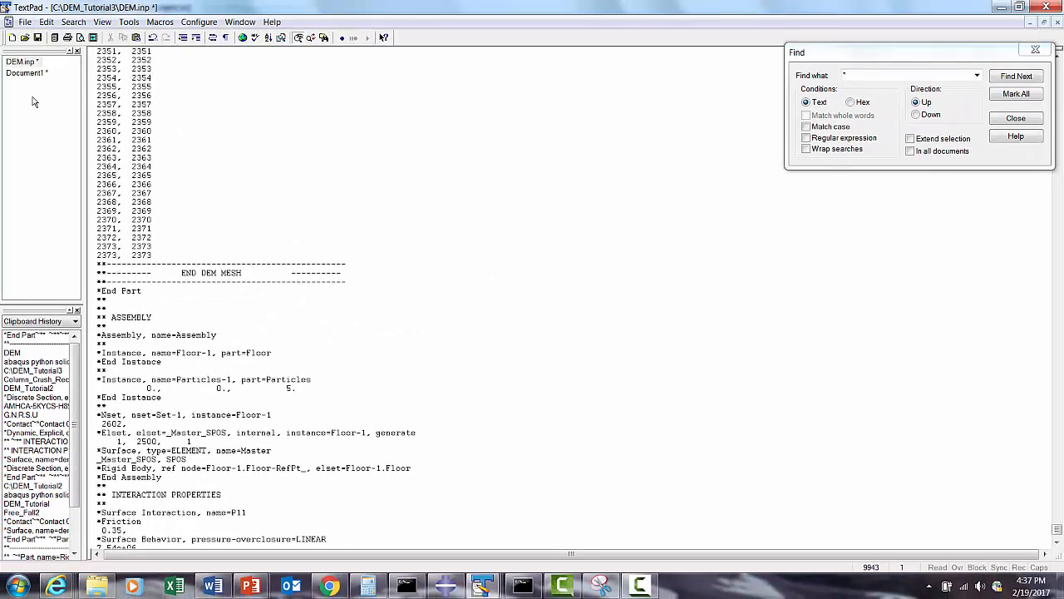
- Close the Find dialog and close Document1 without saving it
{"action": "left_click", "coordinate": [27, 73]}
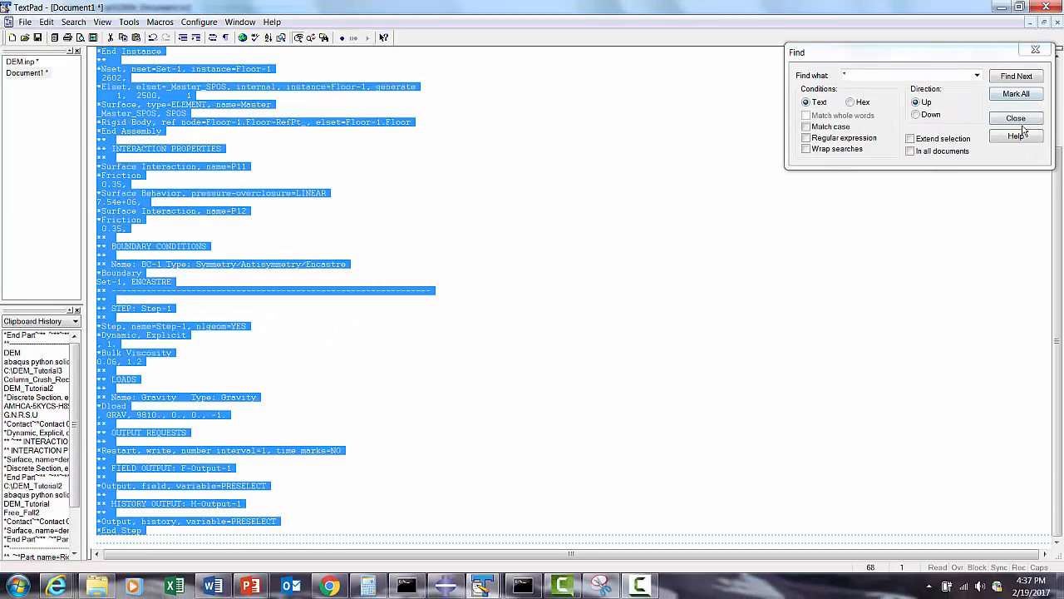
{"action": "left_click", "coordinate": [1024, 119]}
{"action": "left_click", "coordinate": [1057, 24]}
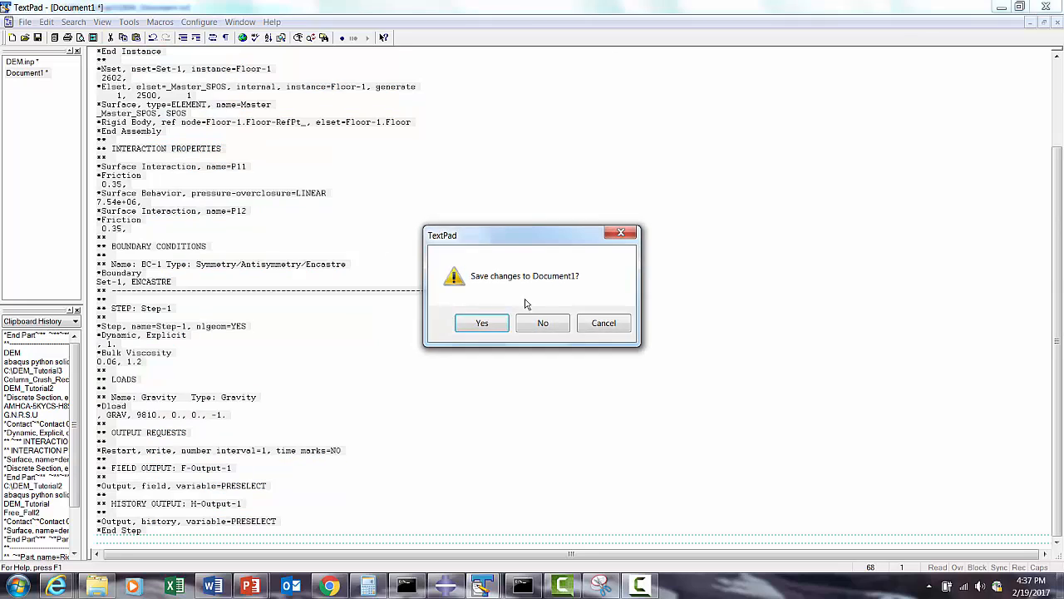
{"action": "left_click", "coordinate": [543, 322]}
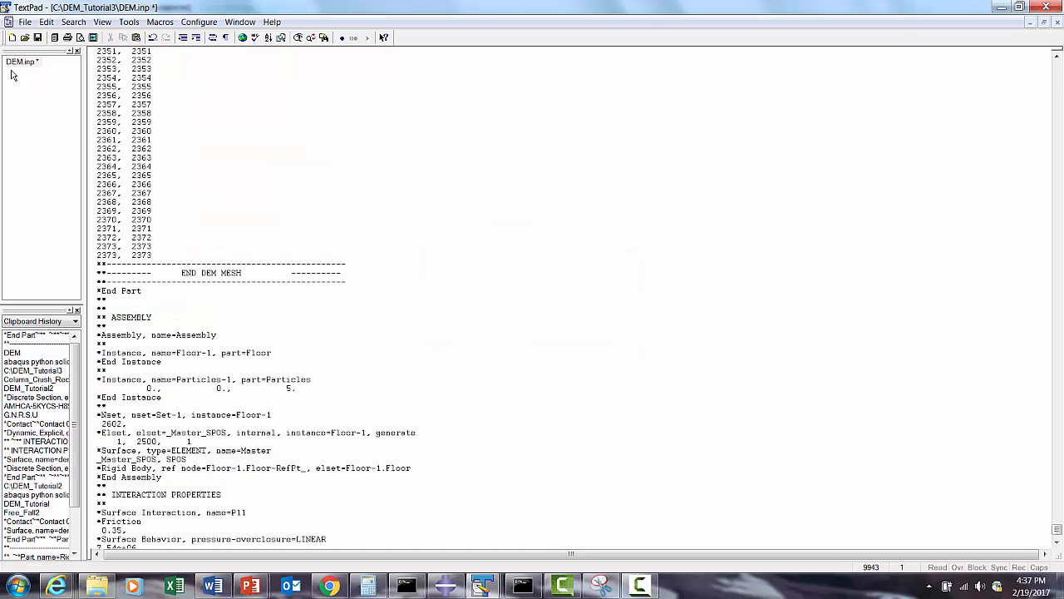
- Save the edited input file as "DEM2.inp" in the DEM_Tutorial3 folder
{"action": "left_click", "coordinate": [25, 20]}
{"action": "left_click", "coordinate": [50, 105]}
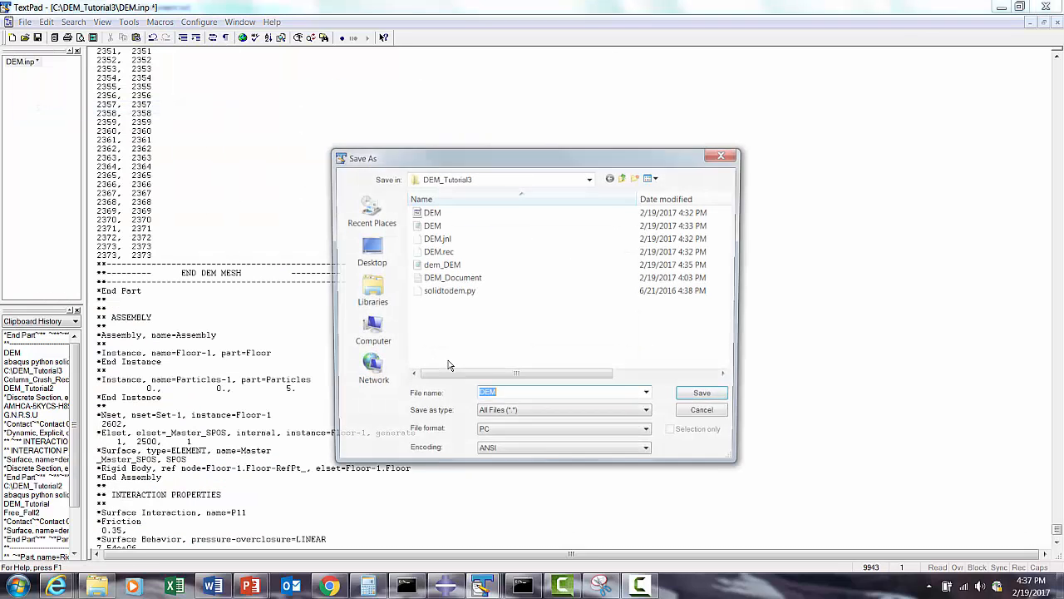
{"action": "left_click", "coordinate": [502, 396]}
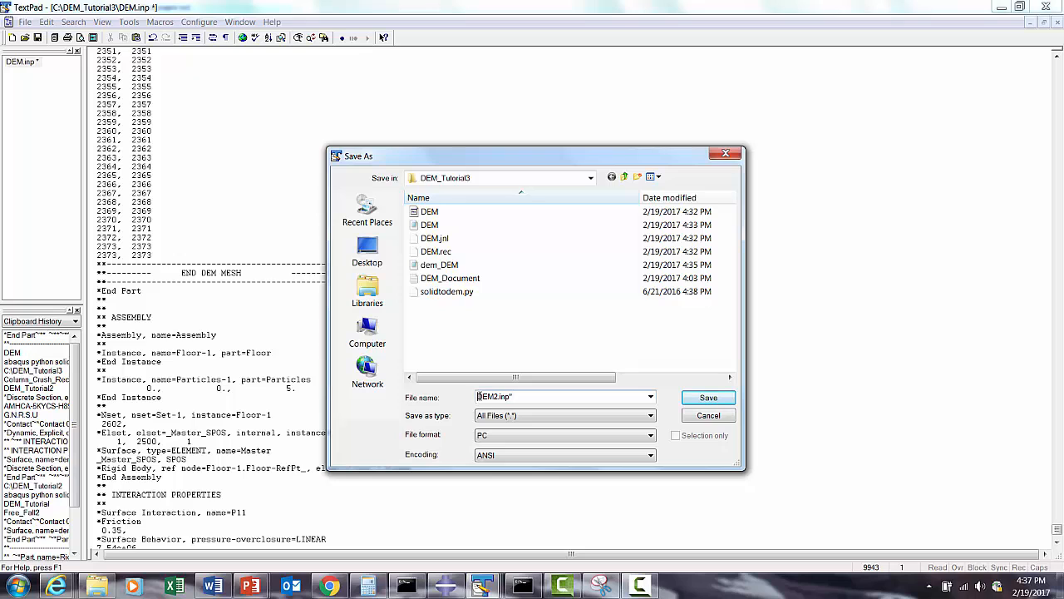
{"action": "left_click", "coordinate": [707, 398]}
- Search DEM2.inp for "*" around the end of the DEM mesh and insert a blank line between the END DEM MESH block and *End Part
{"action": "left_click", "coordinate": [145, 290]}
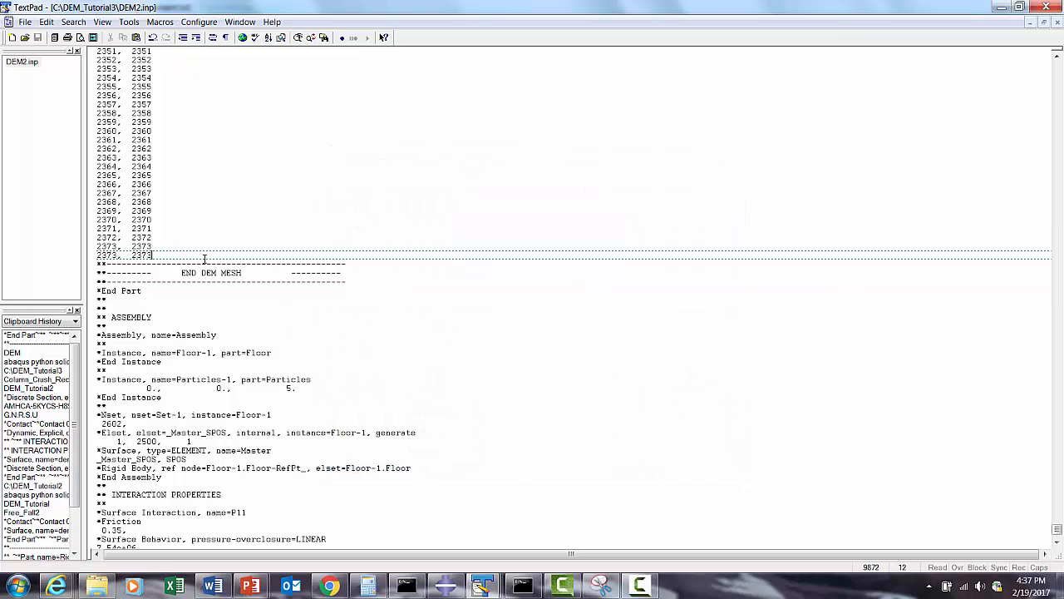
{"action": "left_click", "coordinate": [73, 21]}
{"action": "left_click", "coordinate": [92, 39]}
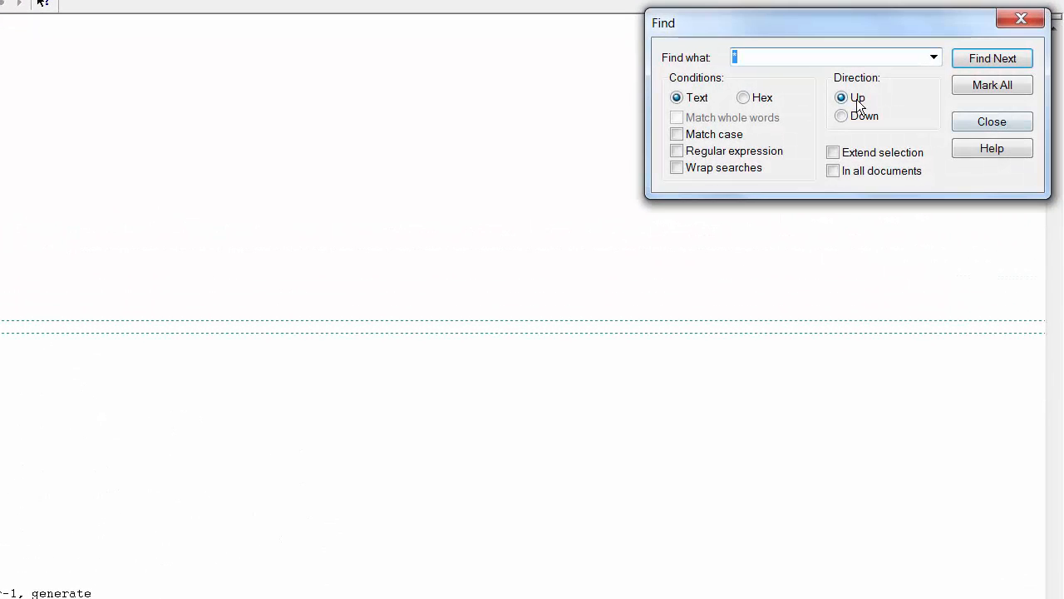
{"action": "left_click", "coordinate": [970, 57]}
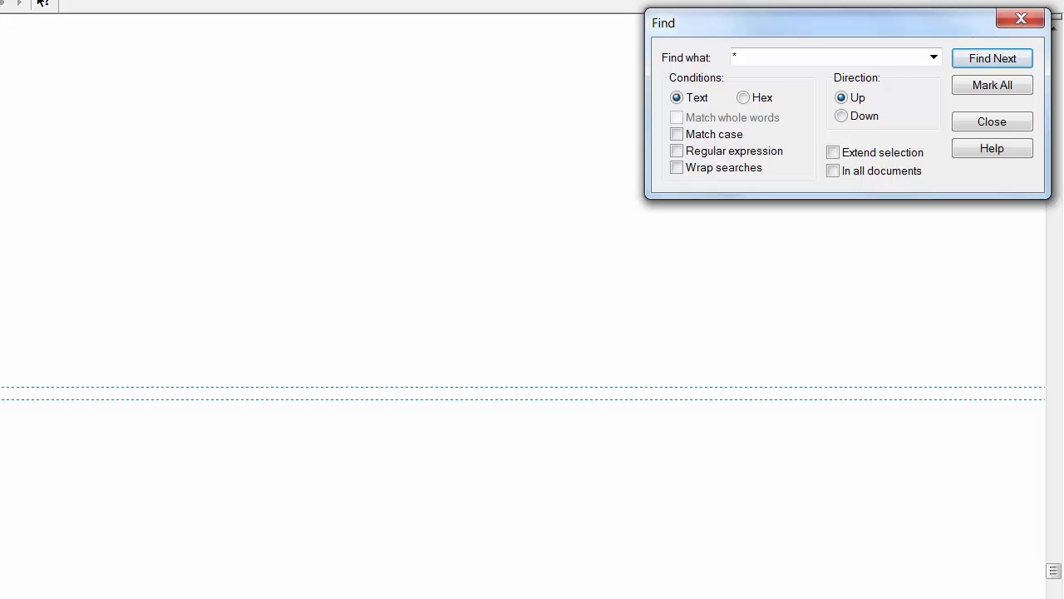
{"action": "left_click", "coordinate": [990, 433]}
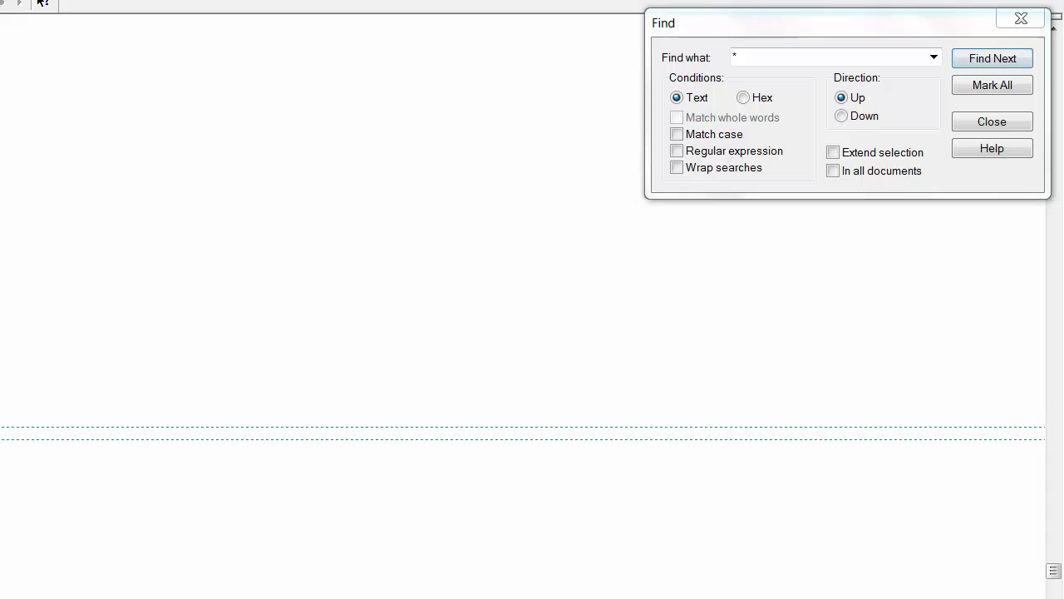
{"action": "left_click", "coordinate": [862, 117]}
{"action": "left_click", "coordinate": [971, 64]}
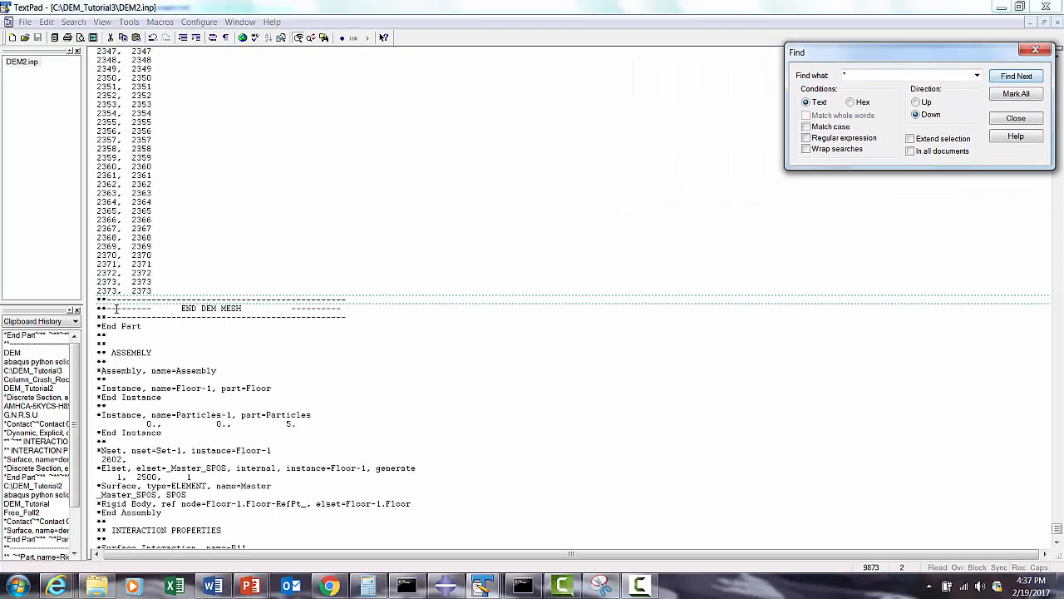
{"action": "left_click", "coordinate": [93, 327]}
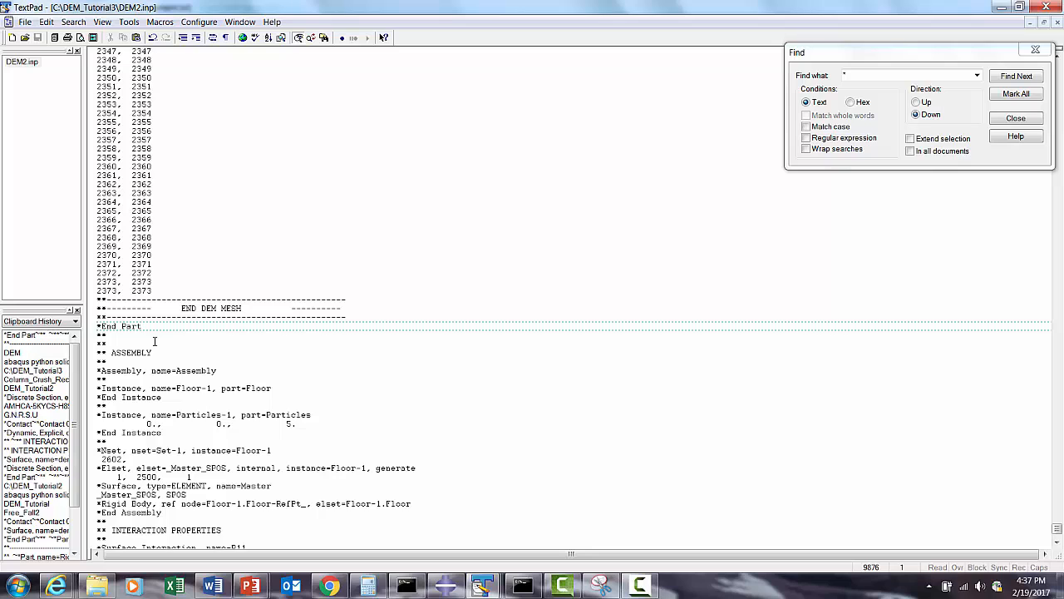
{"action": "key", "text": "Return"}
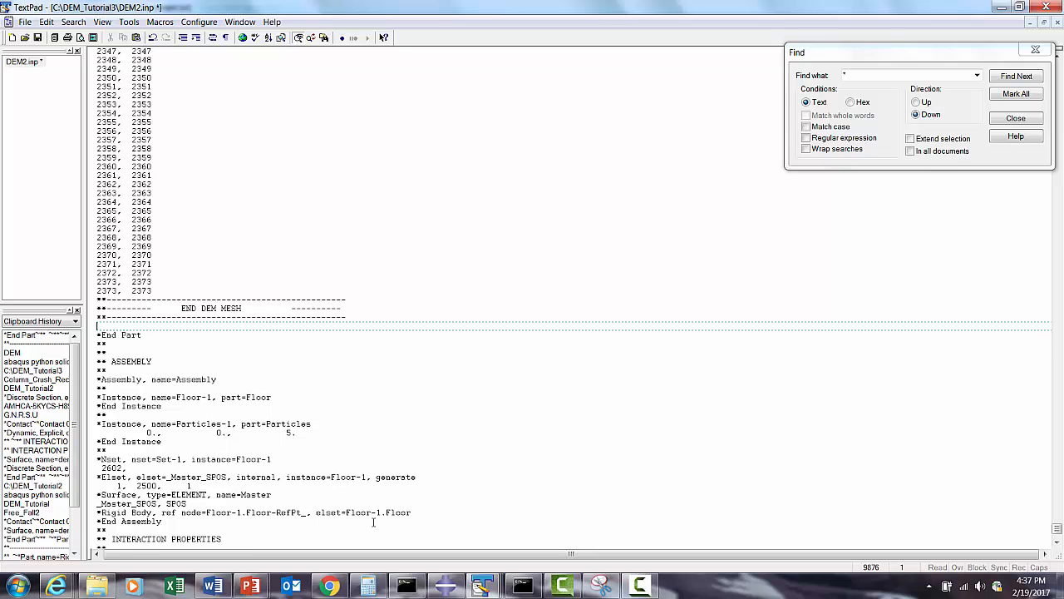
- Copy the *Discrete Section line (elset=dem1, density=2.5, alpha=7.0) and its 2.5 data line from DEM_Document.txt, and return to DEM2.inp
{"action": "mouse_move", "coordinate": [483, 586]}
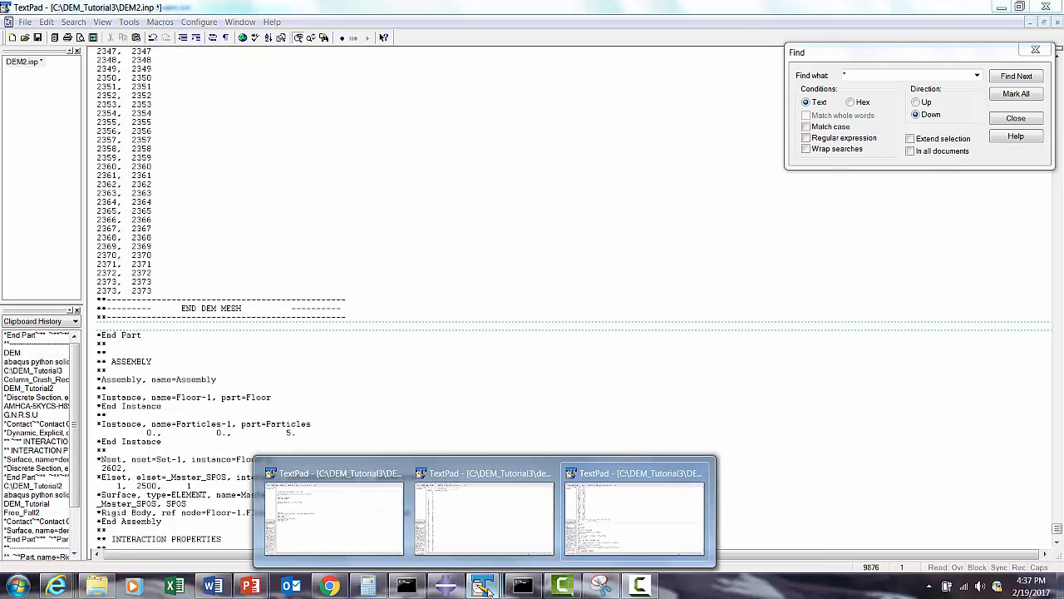
{"action": "left_click", "coordinate": [356, 525]}
{"action": "left_click", "coordinate": [189, 173]}
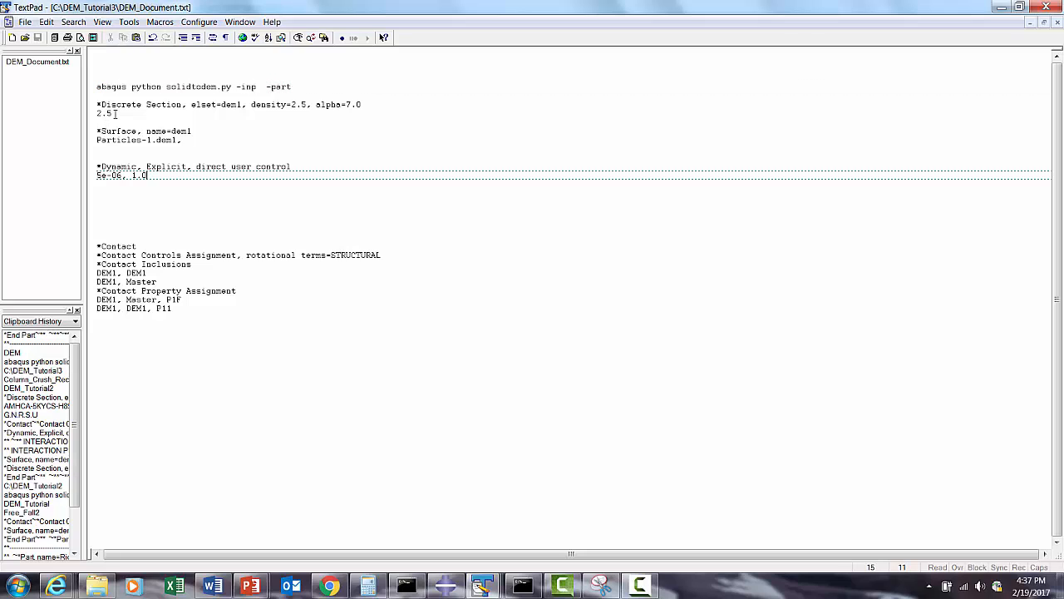
{"action": "left_click_drag", "start_coordinate": [112, 114], "coordinate": [101, 106]}
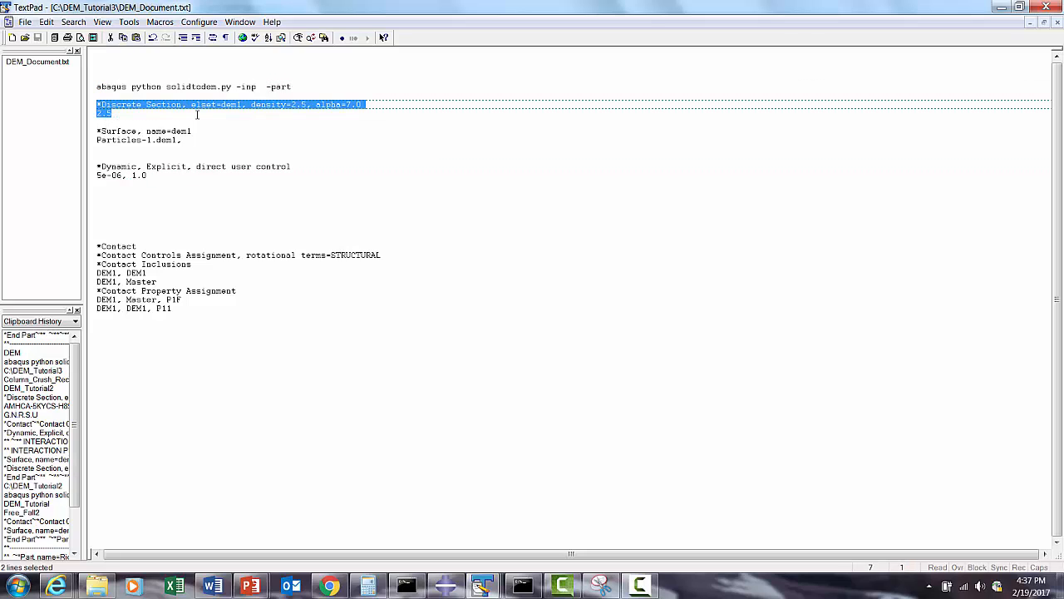
{"action": "right_click", "coordinate": [166, 109]}
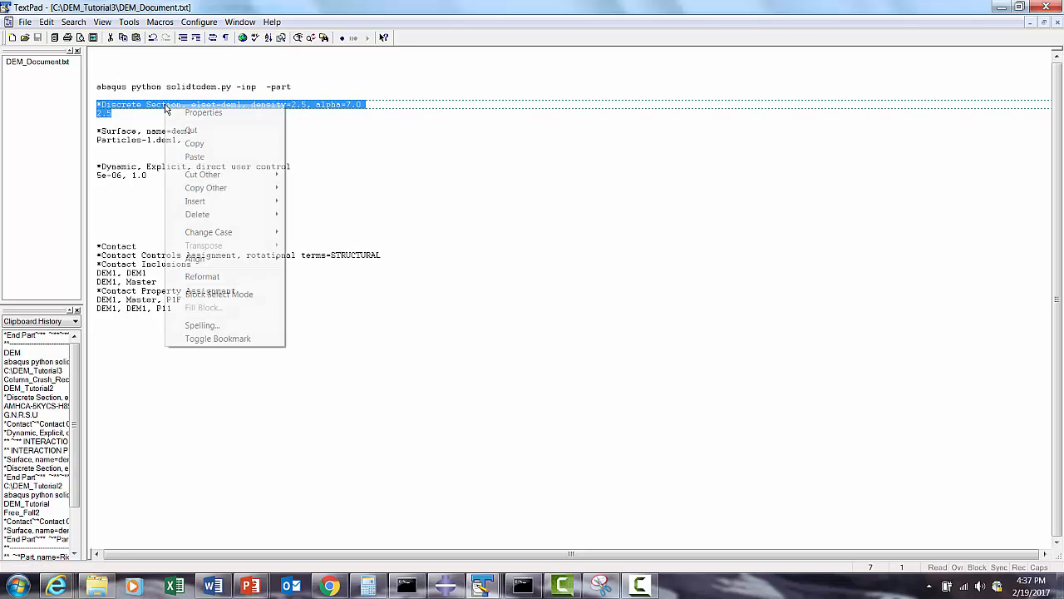
{"action": "left_click", "coordinate": [207, 146]}
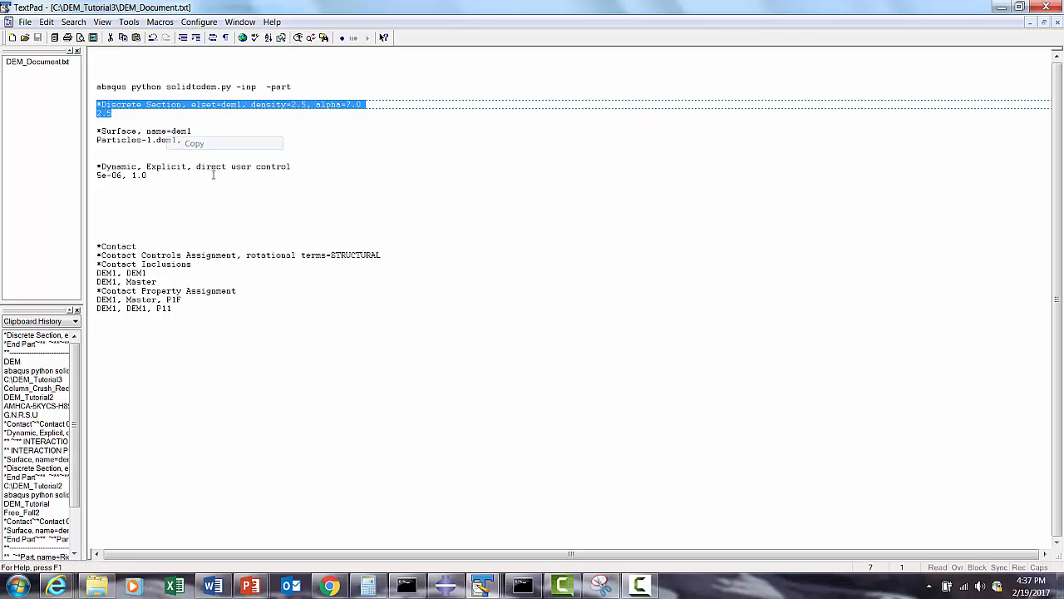
{"action": "left_click", "coordinate": [481, 588]}
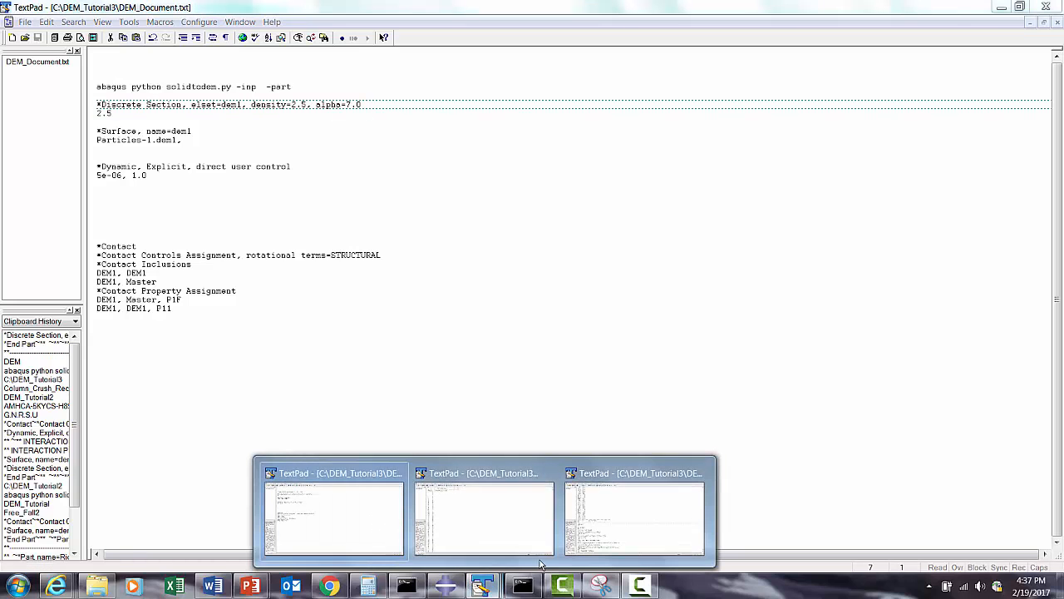
{"action": "left_click", "coordinate": [492, 539]}
{"action": "left_click", "coordinate": [484, 589]}
{"action": "left_click", "coordinate": [615, 550]}
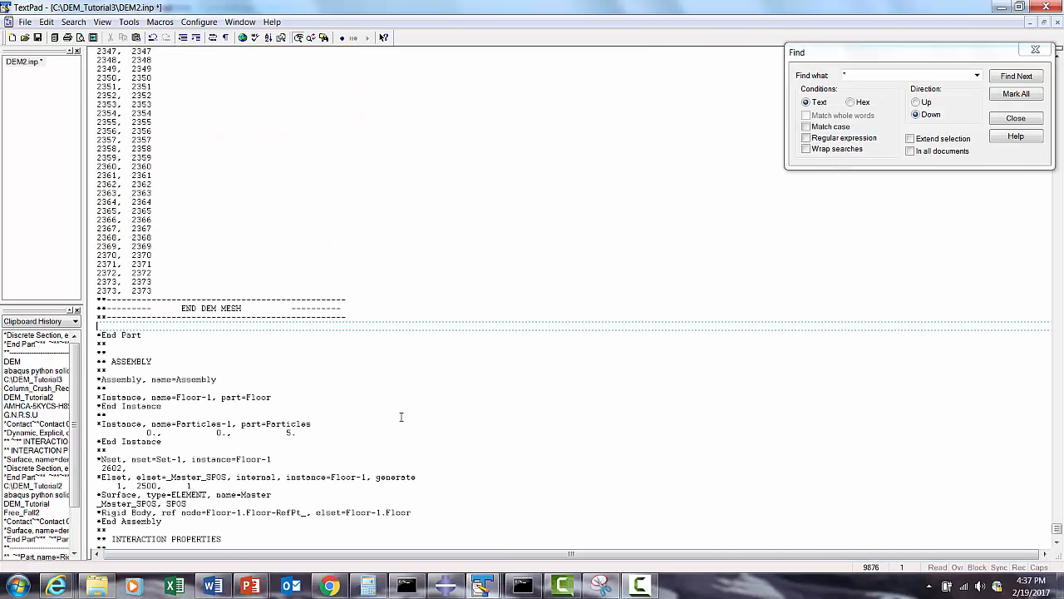
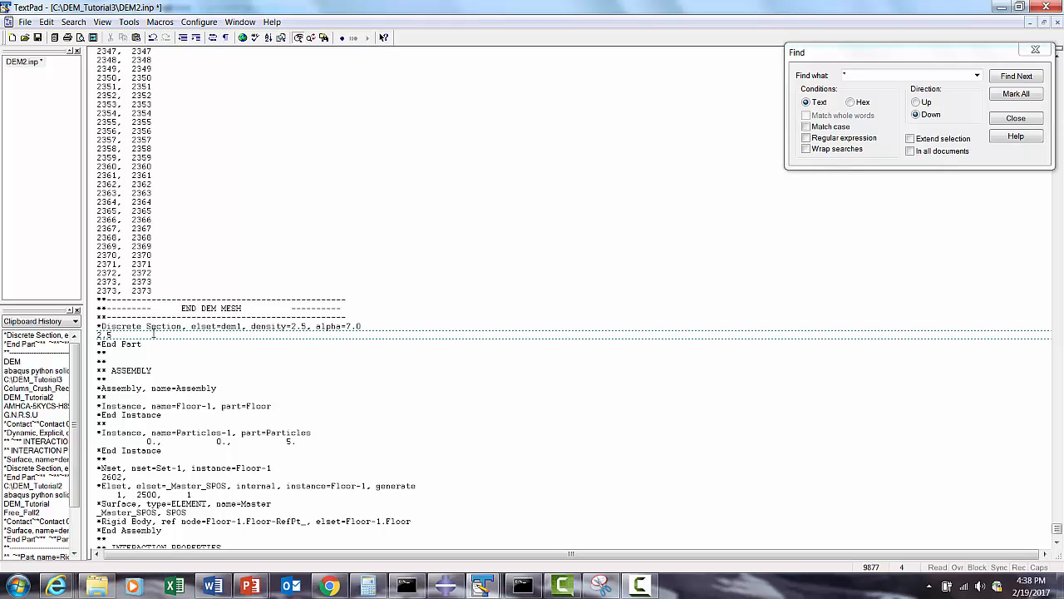
- Save DEM2.inp and insert a blank line between the *Rigid Body line and *End Assembly
{"action": "left_click", "coordinate": [38, 39]}
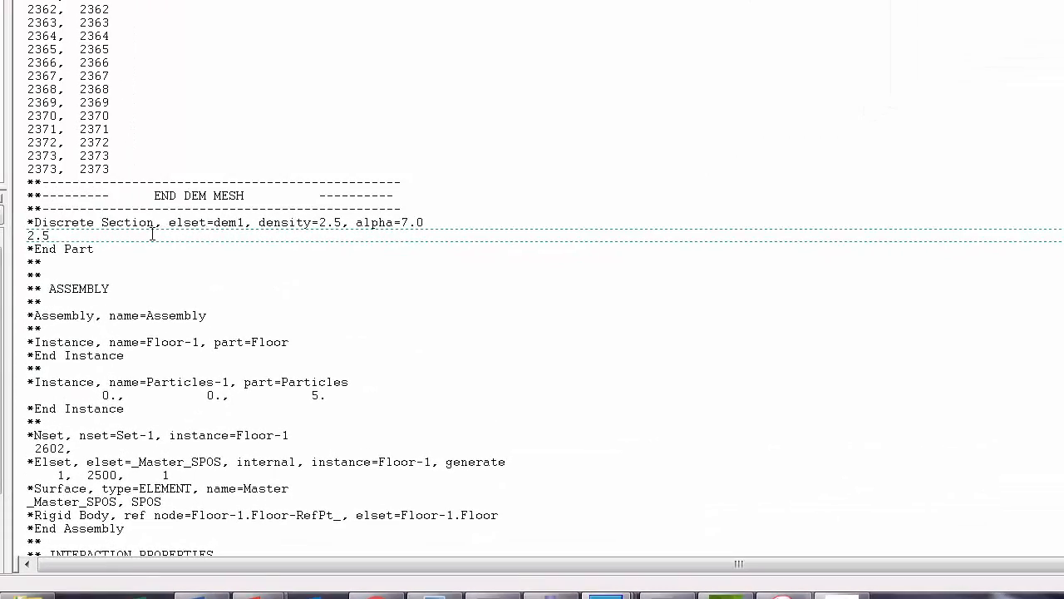
{"action": "scroll", "coordinate": [152, 236], "scroll_direction": "down", "scroll_amount": 2}
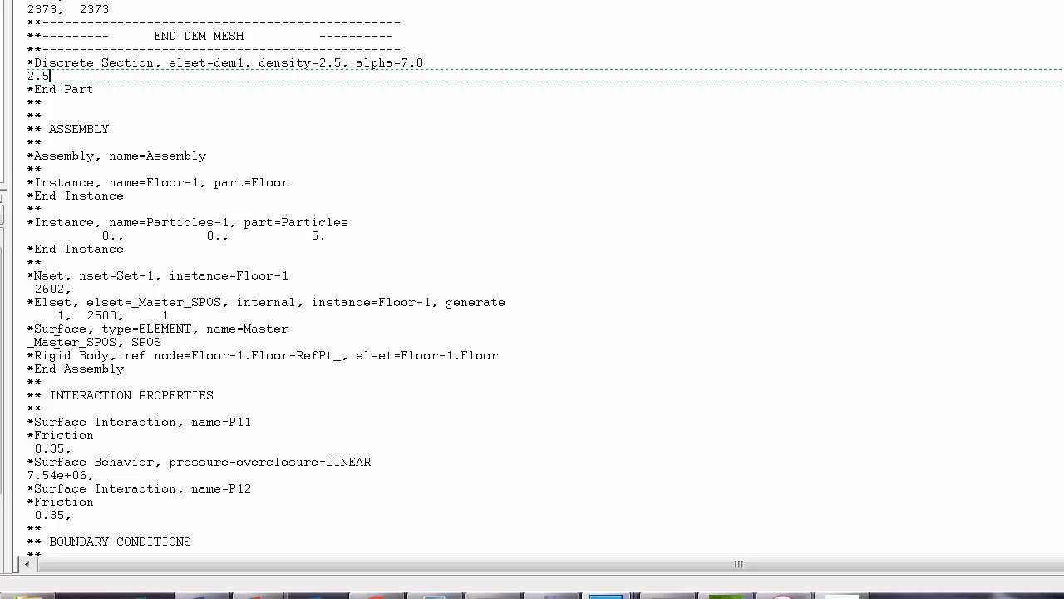
{"action": "left_click", "coordinate": [21, 368]}
{"action": "key", "text": "Return"}
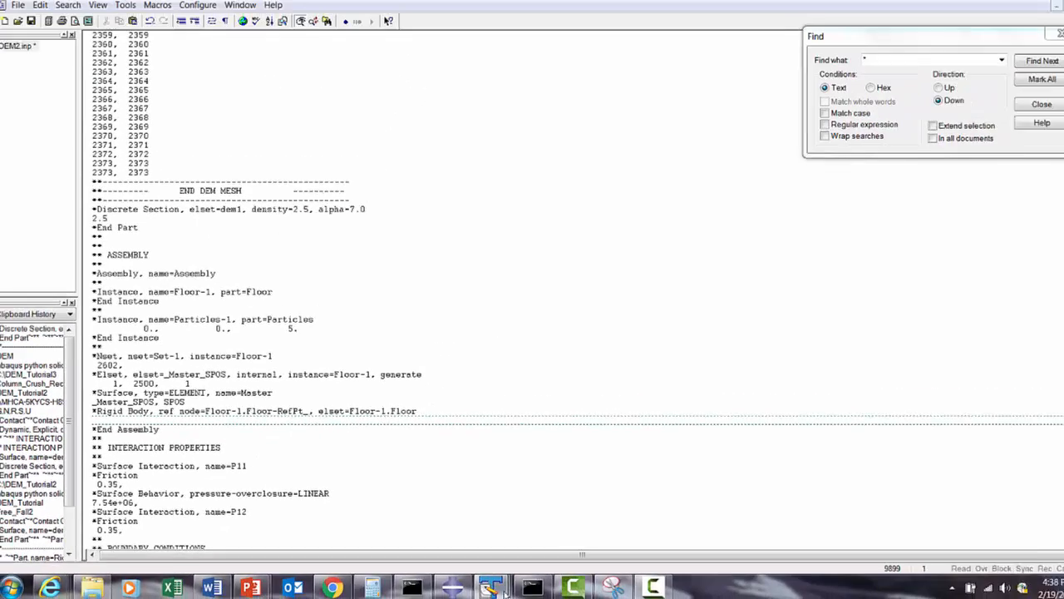
- Copy the *Surface, name=dem1 line and its Particles-1.dem1 data line from DEM_Document.txt
{"action": "mouse_move", "coordinate": [484, 586]}
{"action": "left_click", "coordinate": [333, 511]}
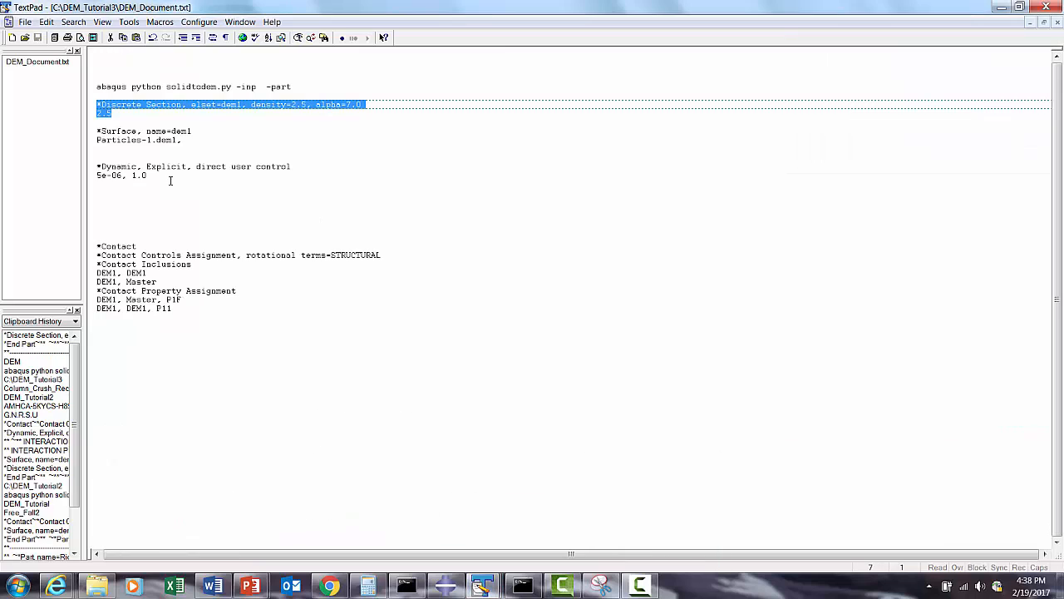
{"action": "left_click_drag", "start_coordinate": [186, 142], "coordinate": [98, 132]}
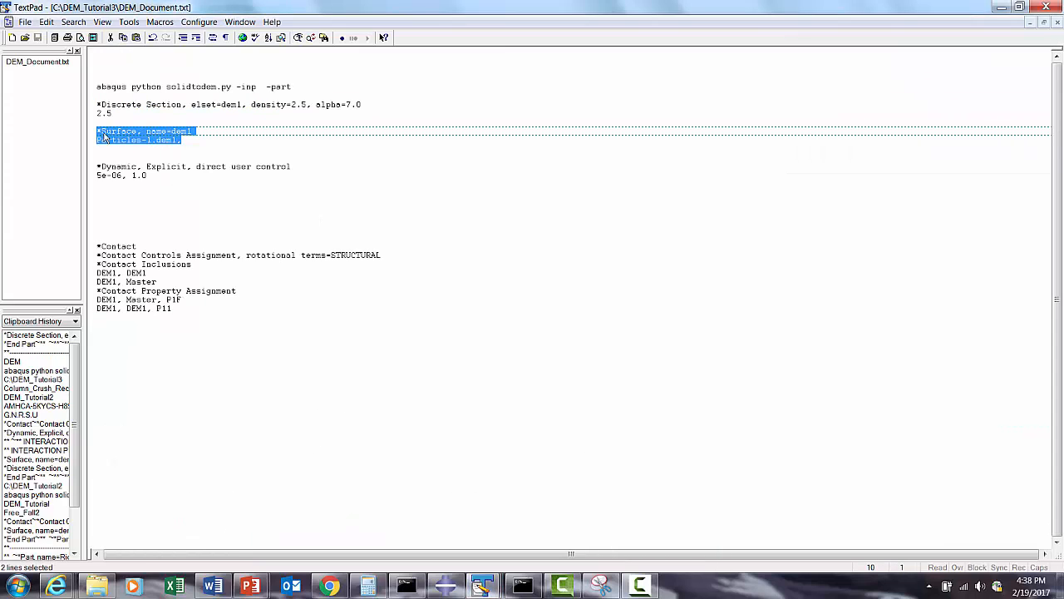
{"action": "right_click", "coordinate": [103, 131]}
{"action": "left_click", "coordinate": [133, 173]}
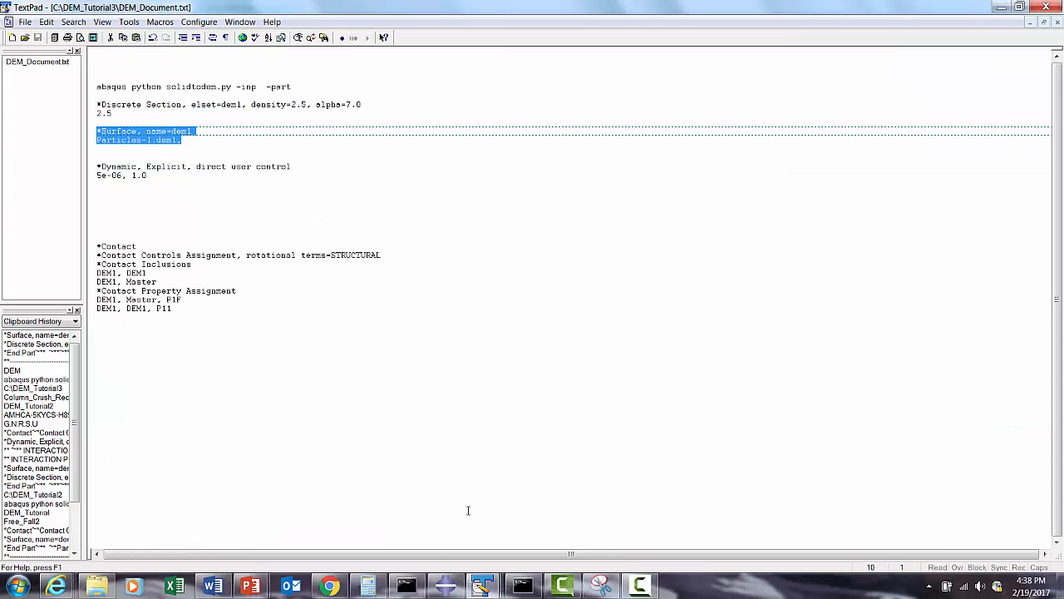
- Paste the dem1 surface definition above *End Assembly in DEM2.inp and save the file
{"action": "left_click", "coordinate": [482, 587]}
{"action": "left_click", "coordinate": [556, 550]}
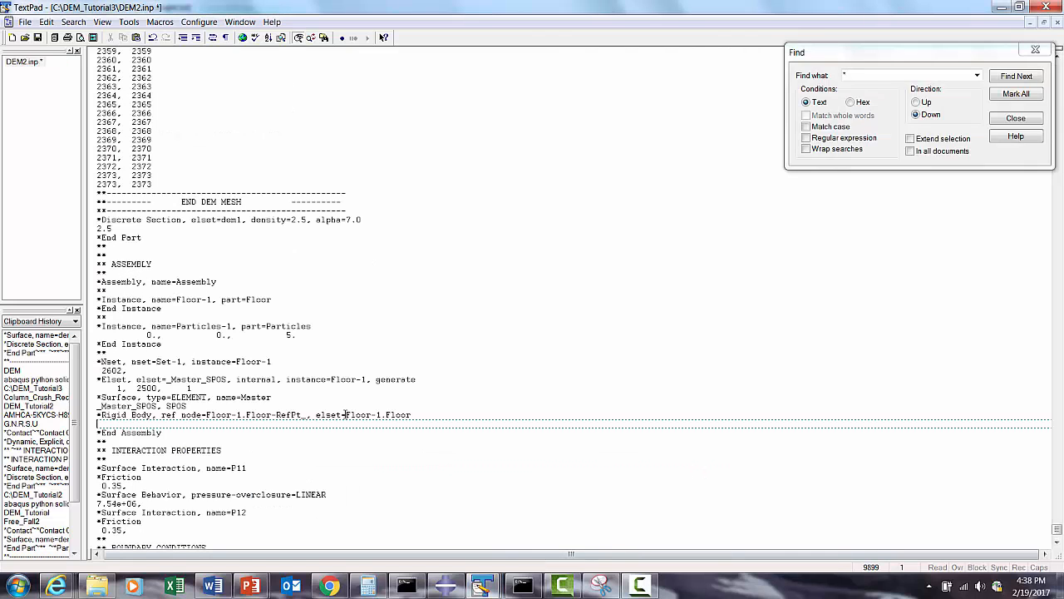
{"action": "key", "text": "ctrl+v"}
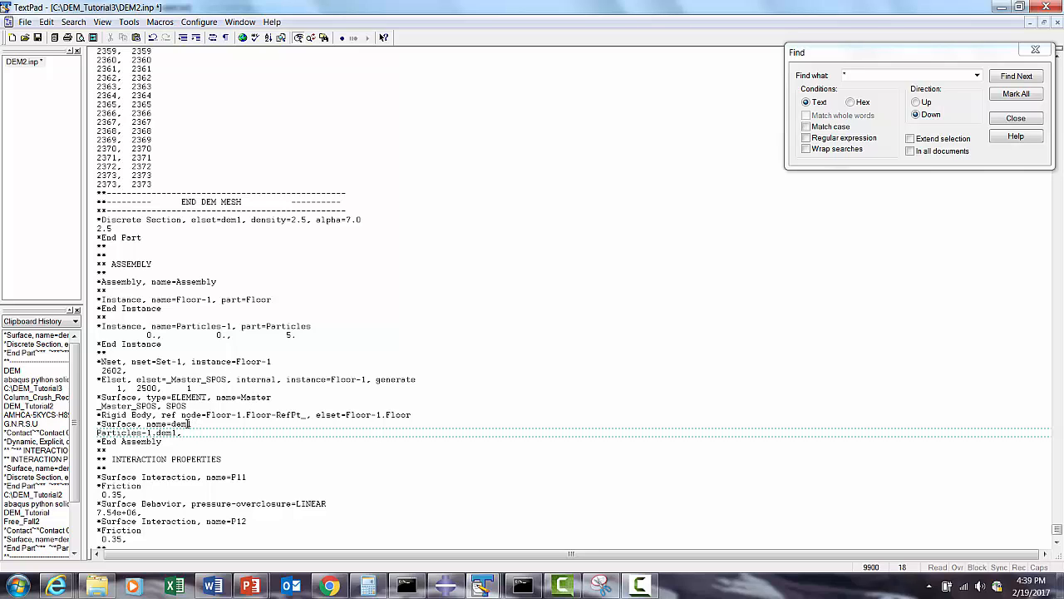
{"action": "left_click", "coordinate": [38, 38]}
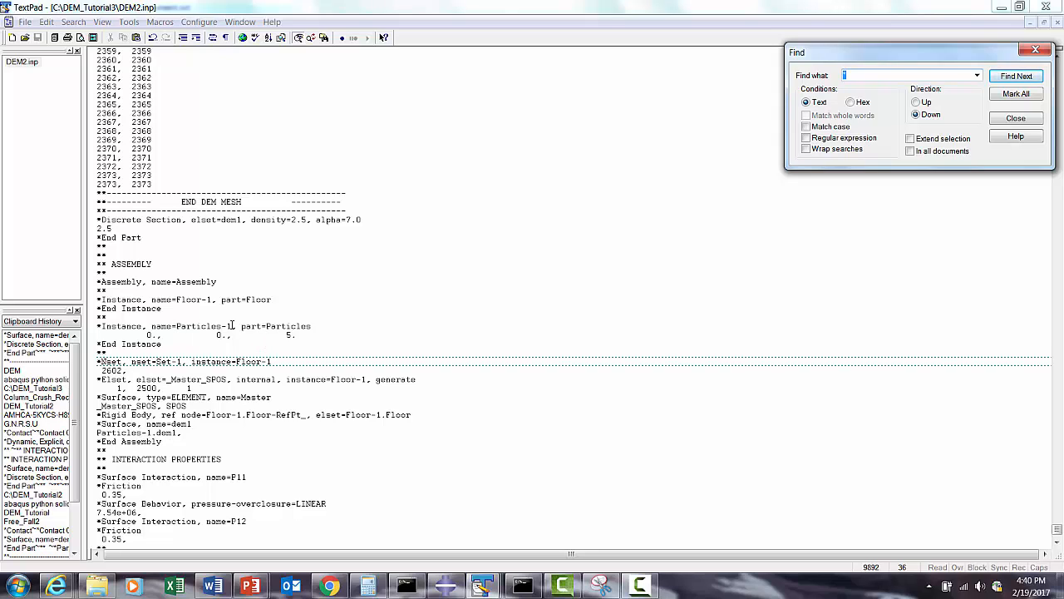
- Review the P11 and P12 surface interaction definitions under INTERACTION PROPERTIES in DEM2.inp
{"action": "left_click", "coordinate": [189, 435]}
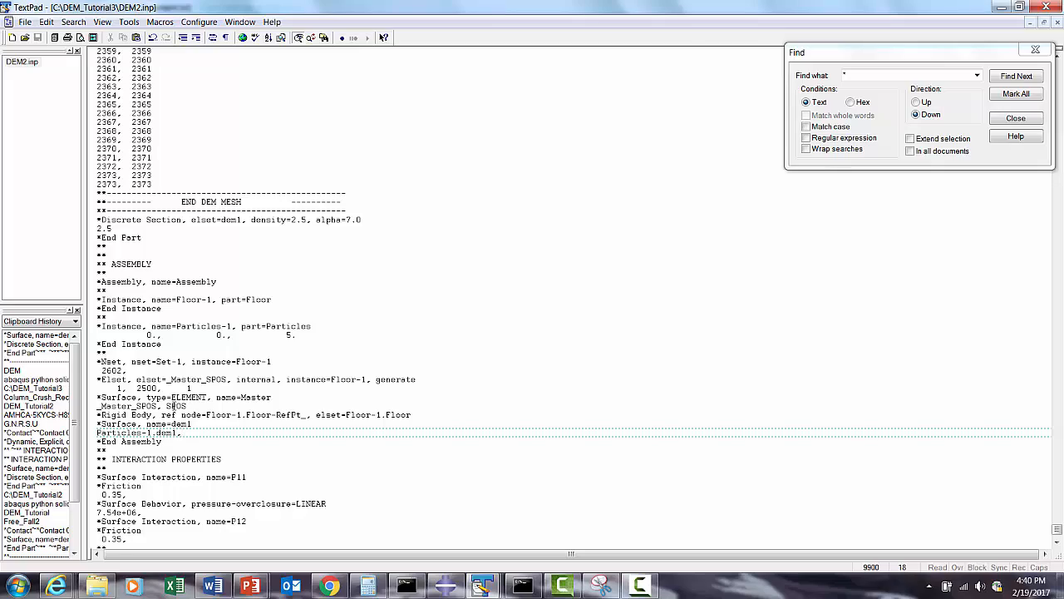
{"action": "scroll", "coordinate": [176, 433], "scroll_direction": "down", "scroll_amount": 2}
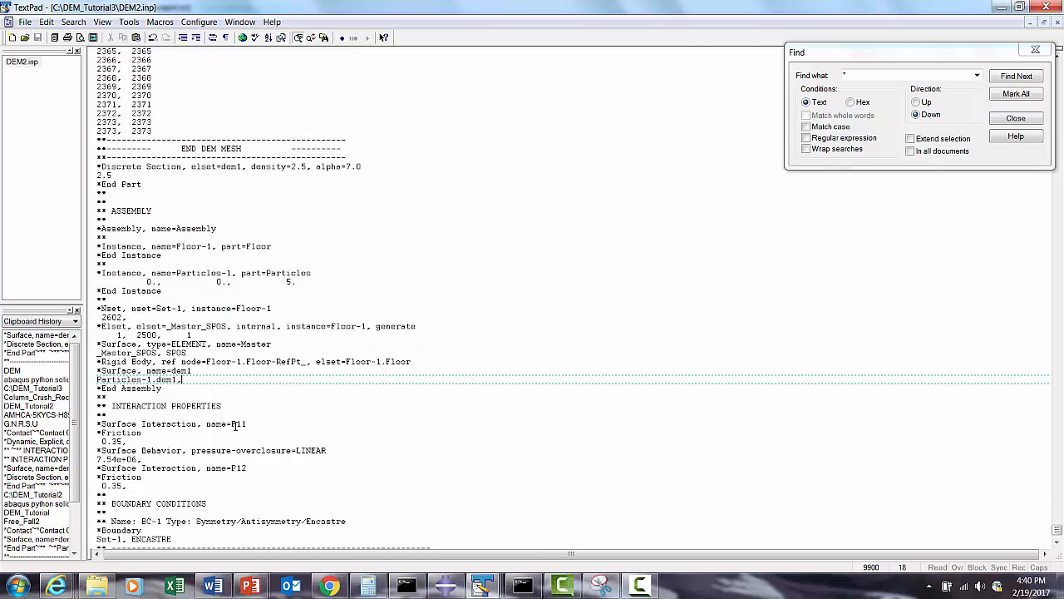
{"action": "left_click_drag", "start_coordinate": [137, 459], "coordinate": [84, 424]}
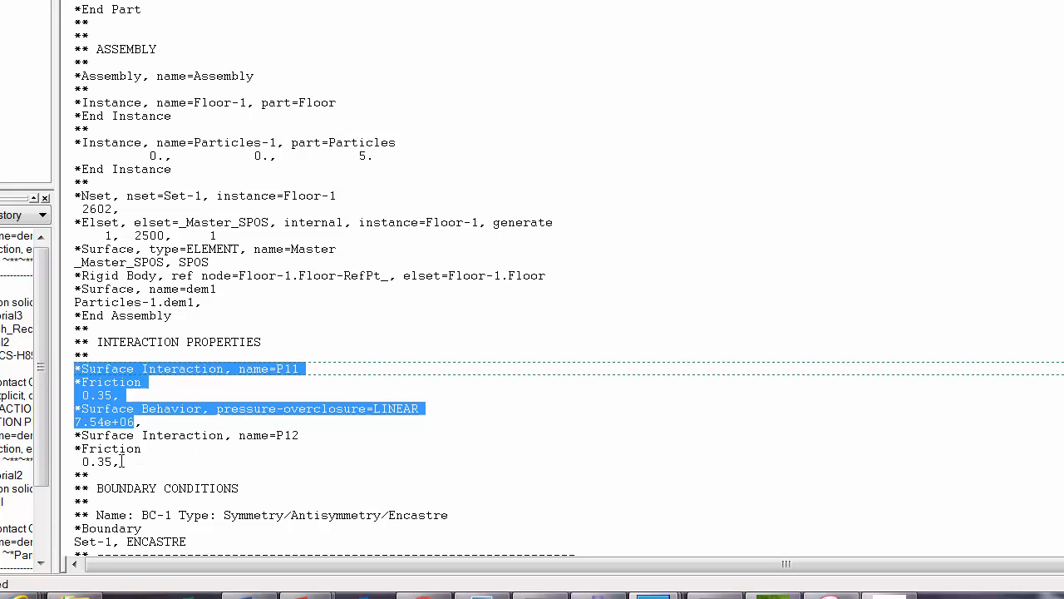
{"action": "left_click_drag", "start_coordinate": [122, 460], "coordinate": [78, 435]}
{"action": "left_click", "coordinate": [279, 448]}
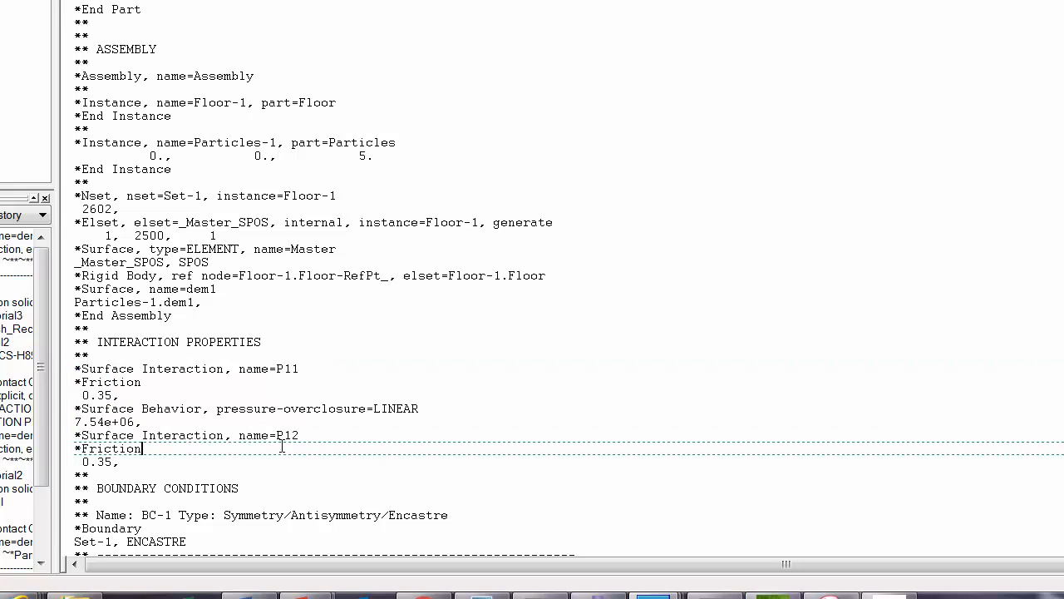
{"action": "scroll", "coordinate": [295, 429], "scroll_direction": "down", "scroll_amount": 6}
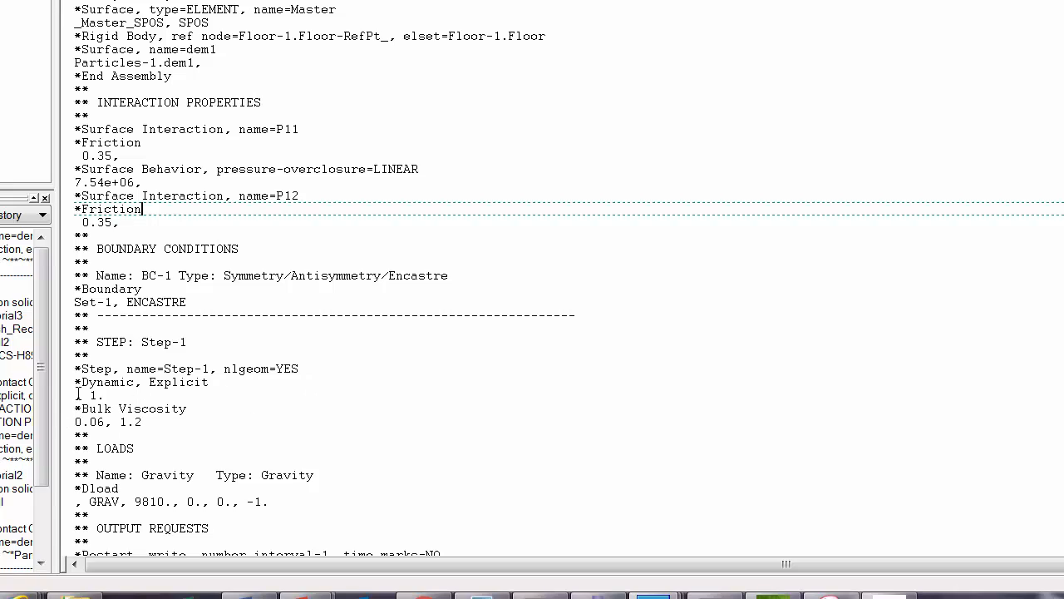
- Copy the *Dynamic, Explicit, direct user control line and its 5e-06, 1.0 data line from DEM_Document.txt
{"action": "mouse_move", "coordinate": [650, 597]}
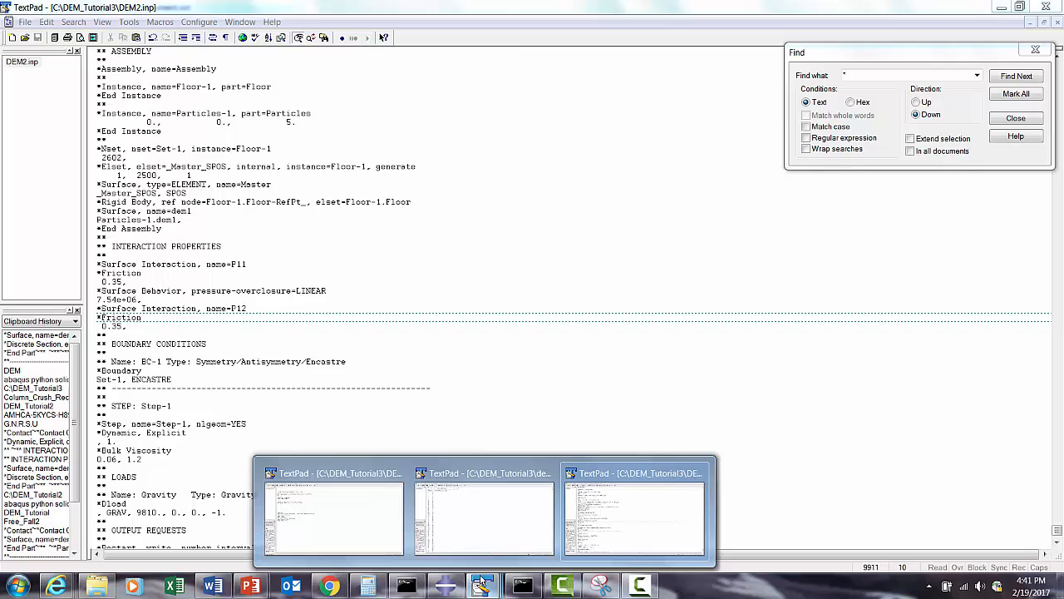
{"action": "left_click", "coordinate": [355, 528]}
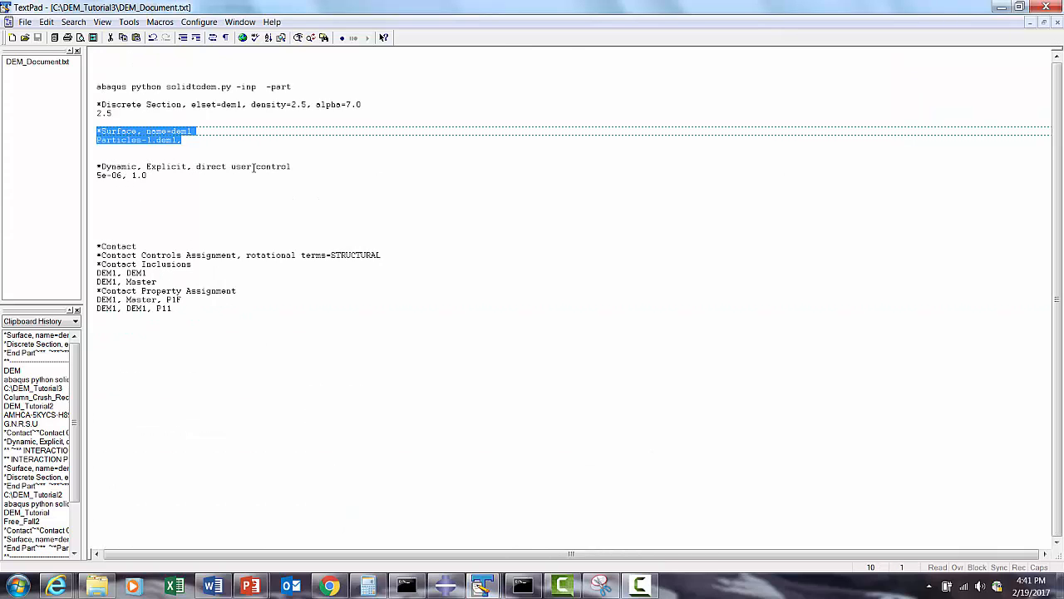
{"action": "left_click_drag", "start_coordinate": [150, 175], "coordinate": [92, 163]}
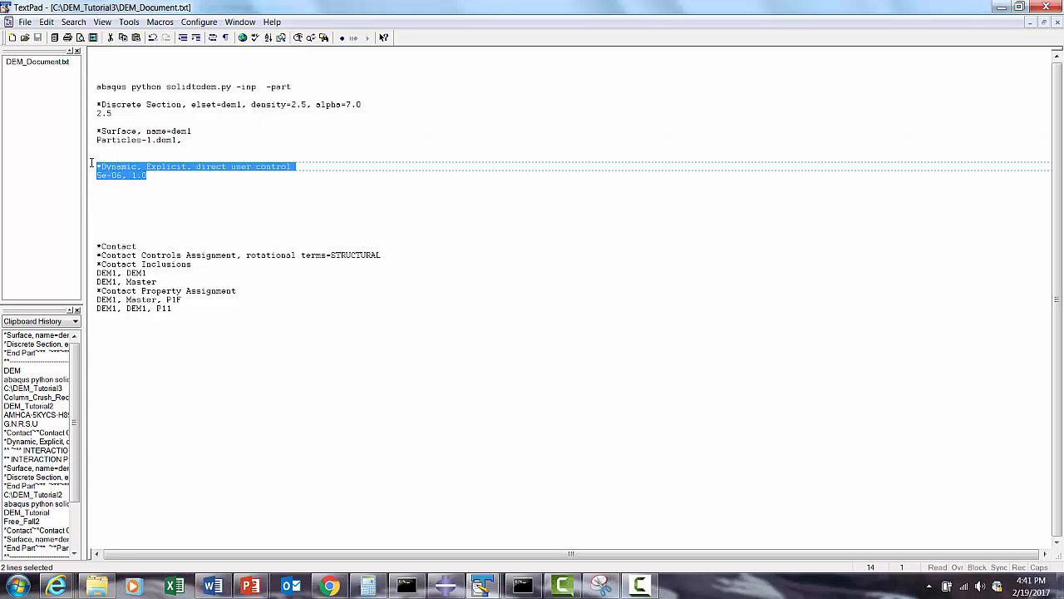
{"action": "right_click", "coordinate": [127, 174]}
{"action": "left_click", "coordinate": [157, 214]}
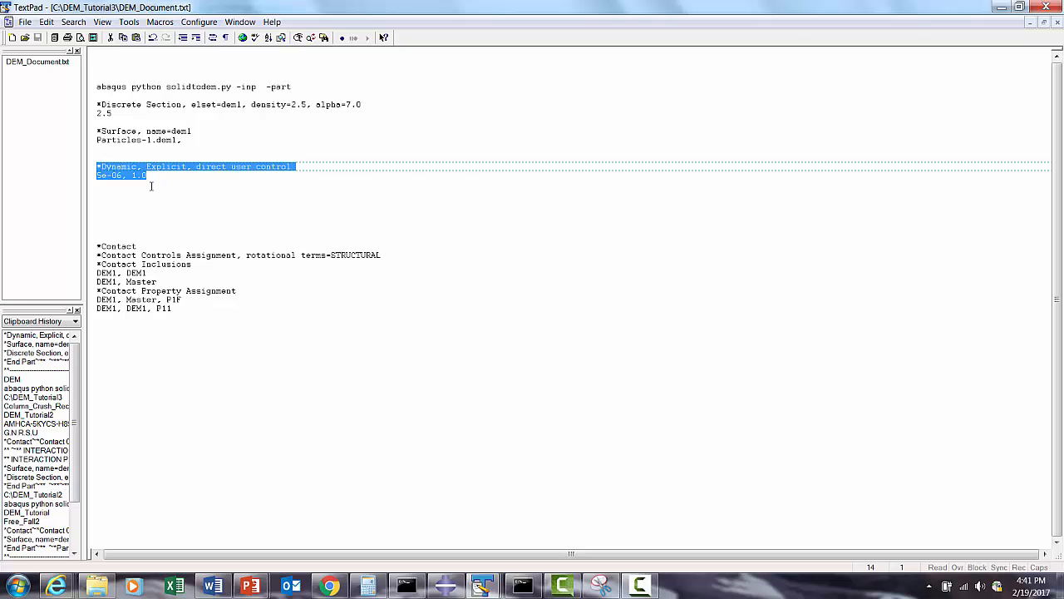
- Replace the *Dynamic, Explicit lines of Step-1 in DEM2.inp with the copied direct user control lines (5e-06, 1.0), and save the file
{"action": "mouse_move", "coordinate": [482, 586]}
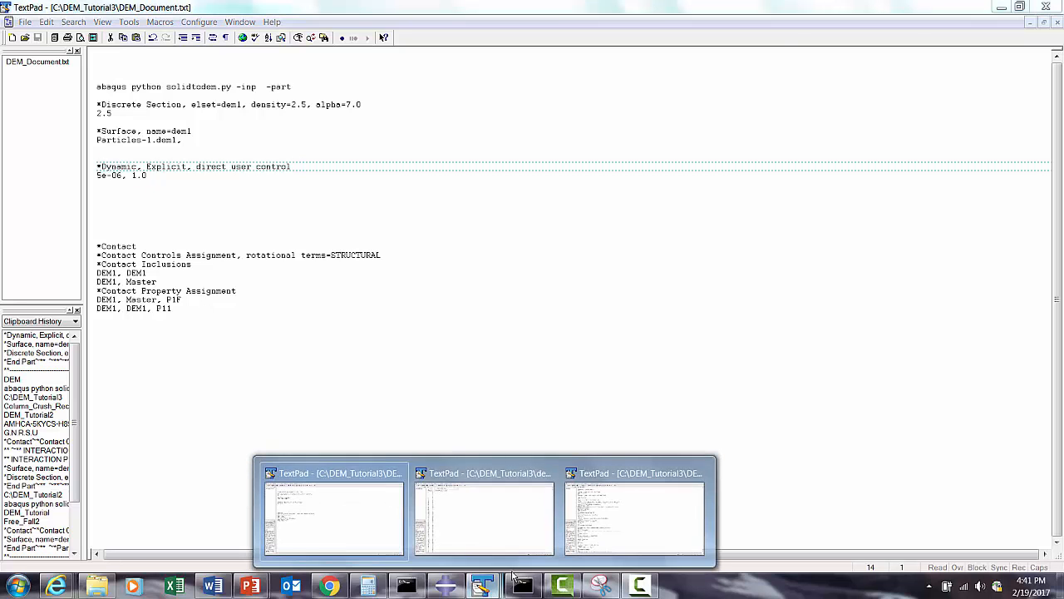
{"action": "left_click", "coordinate": [611, 536]}
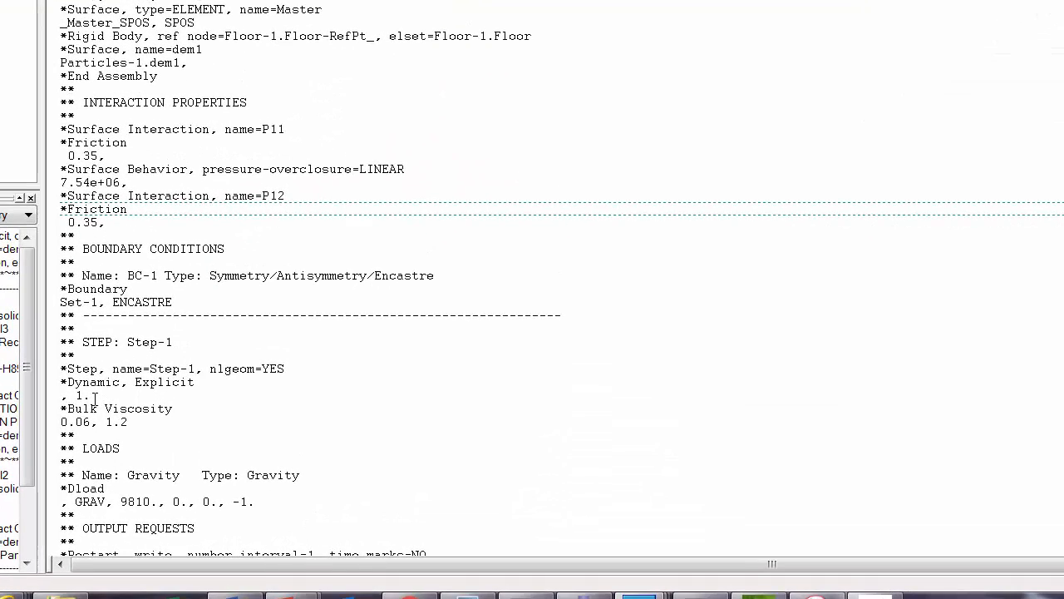
{"action": "left_click_drag", "start_coordinate": [95, 396], "coordinate": [59, 381]}
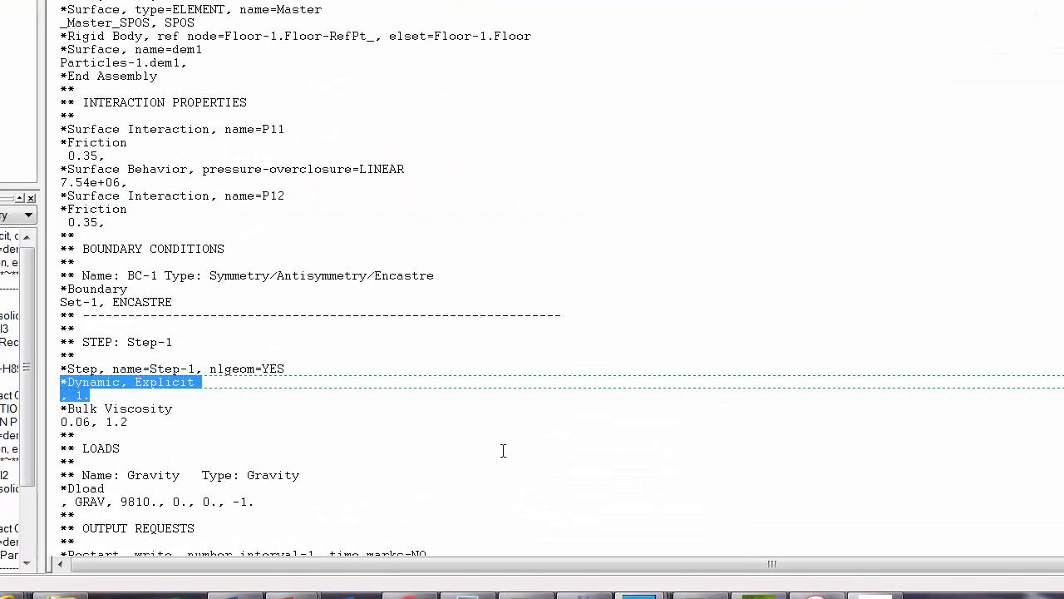
{"action": "key", "text": "Delete"}
{"action": "key", "text": "ctrl+v"}
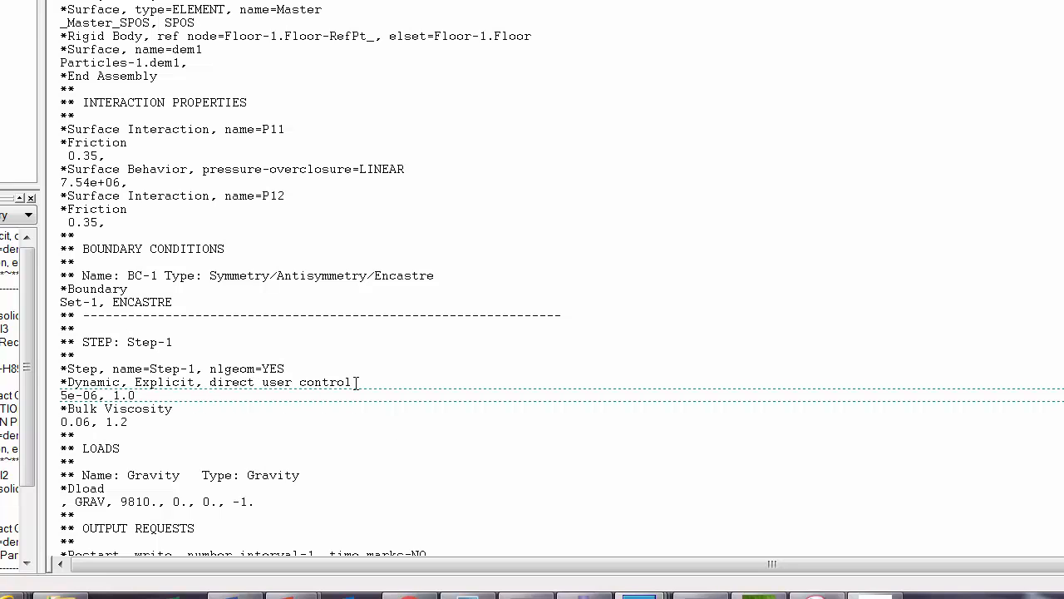
- Copy the whole *Contact block, from *Contact through the DEM1, DEM1, P11 line, from DEM_Document.txt
{"action": "scroll", "coordinate": [199, 423], "scroll_direction": "down", "scroll_amount": 2}
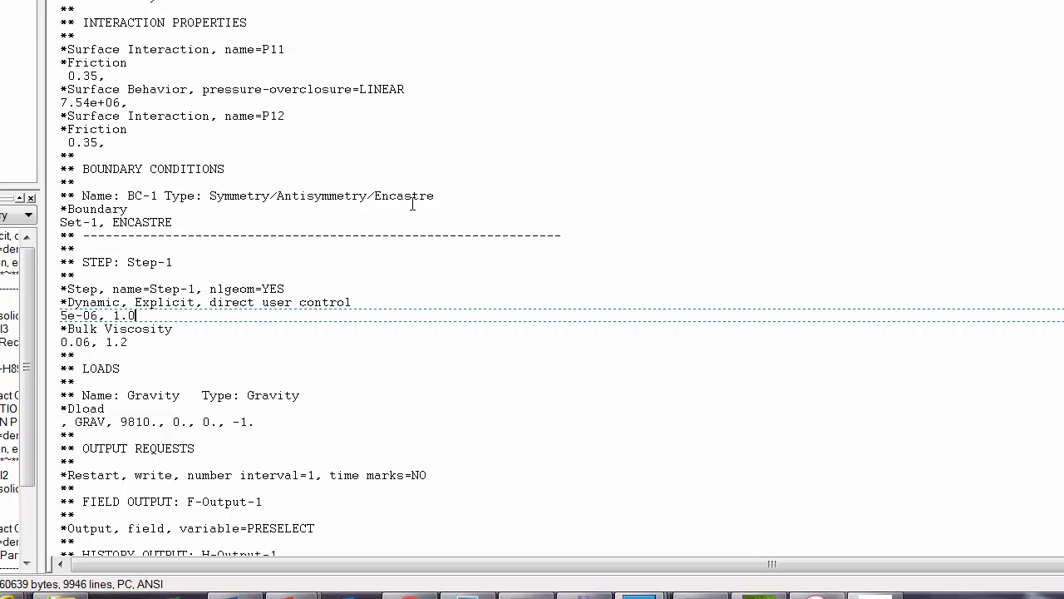
{"action": "scroll", "coordinate": [425, 284], "scroll_direction": "down", "scroll_amount": 3}
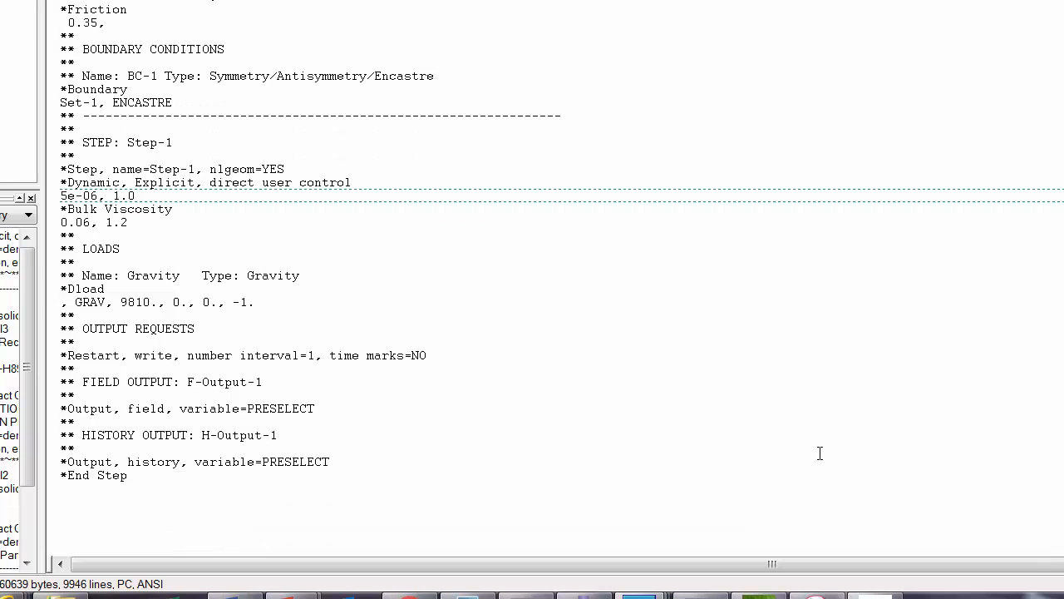
{"action": "mouse_move", "coordinate": [640, 592]}
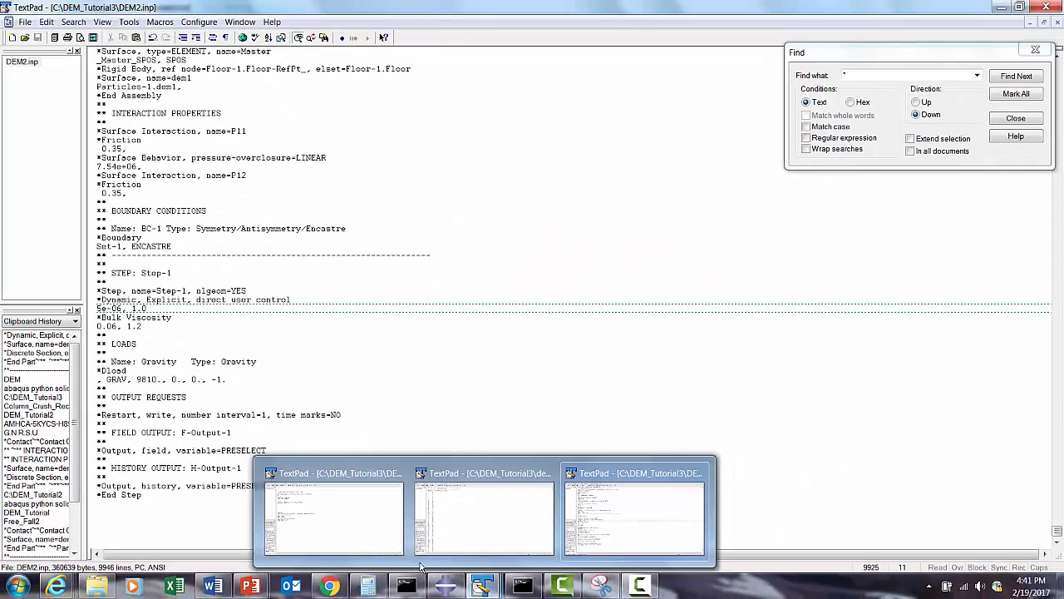
{"action": "left_click", "coordinate": [399, 466]}
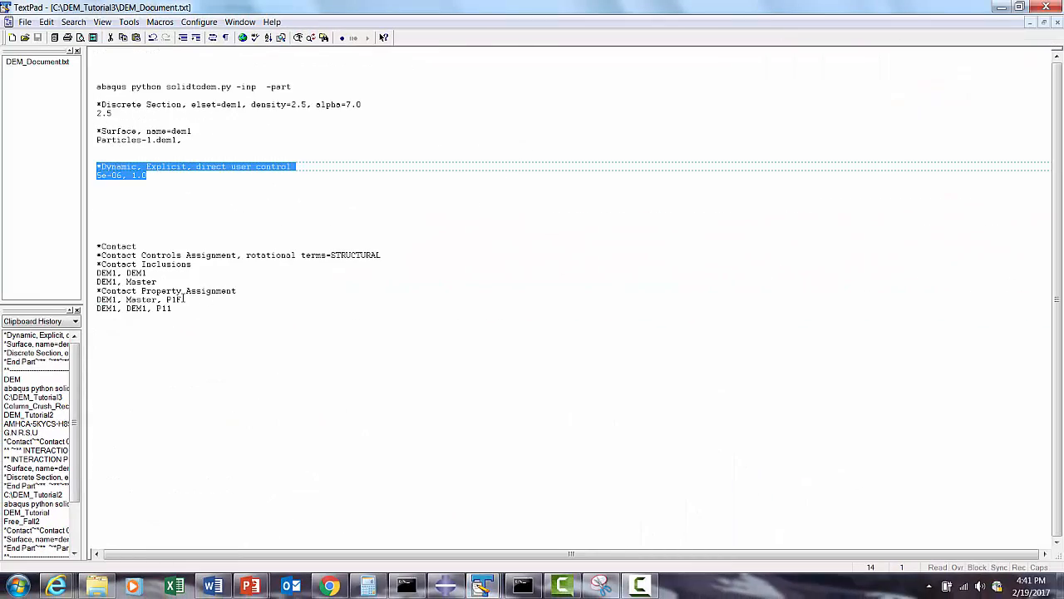
{"action": "left_click_drag", "start_coordinate": [172, 308], "coordinate": [87, 249]}
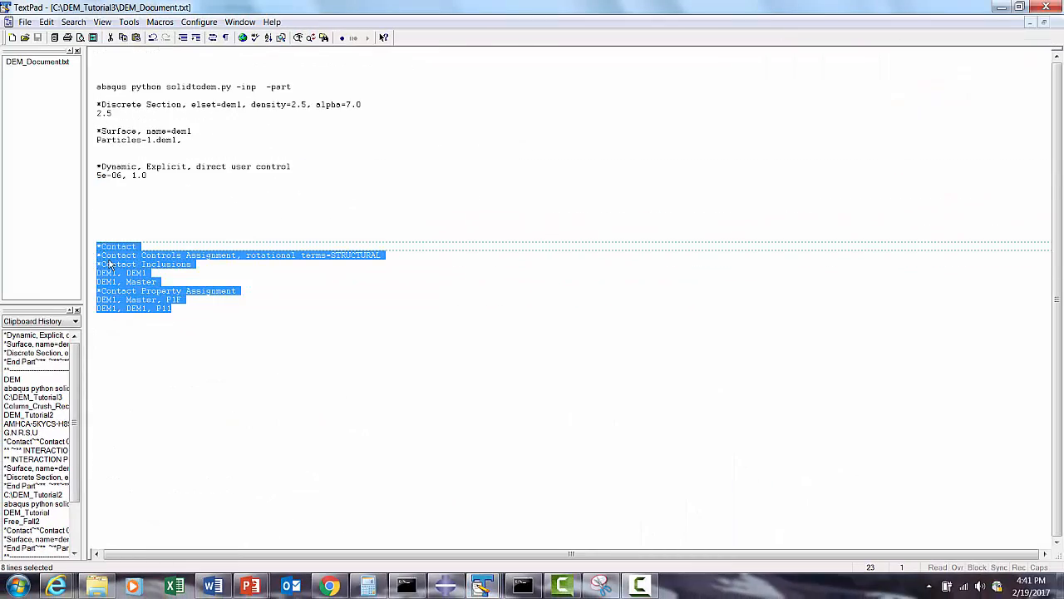
{"action": "right_click", "coordinate": [109, 259]}
{"action": "left_click", "coordinate": [125, 297]}
- Paste the *Contact block above ** LOADS in DEM2.inp and change the DEM1, Master property assignment to P12
{"action": "mouse_move", "coordinate": [478, 582]}
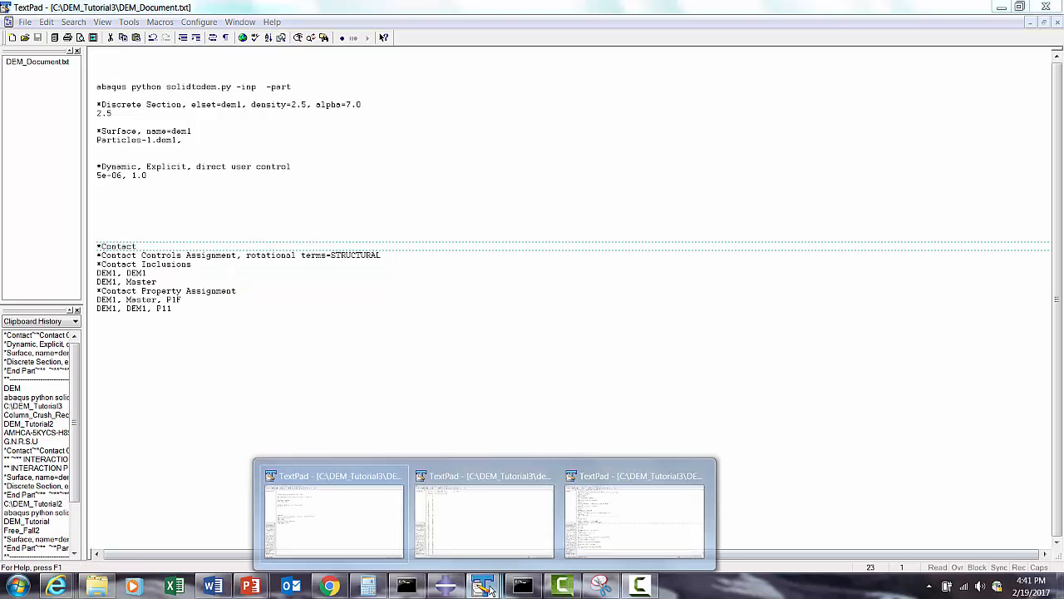
{"action": "left_click", "coordinate": [636, 503]}
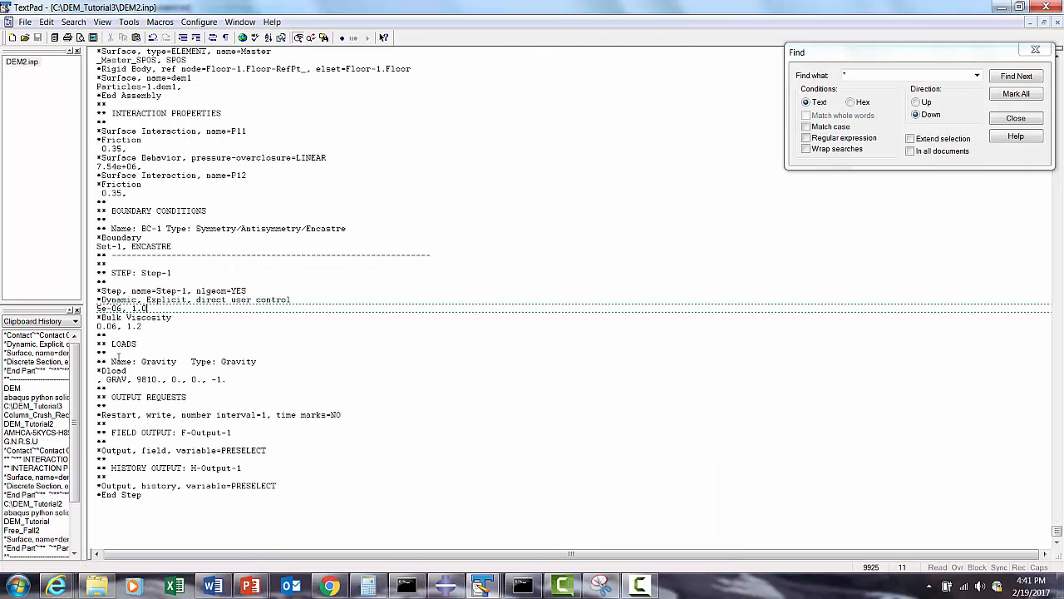
{"action": "key", "text": "Down"}
{"action": "key", "text": "Down"}
{"action": "key", "text": "Down"}
{"action": "key", "text": "Return"}
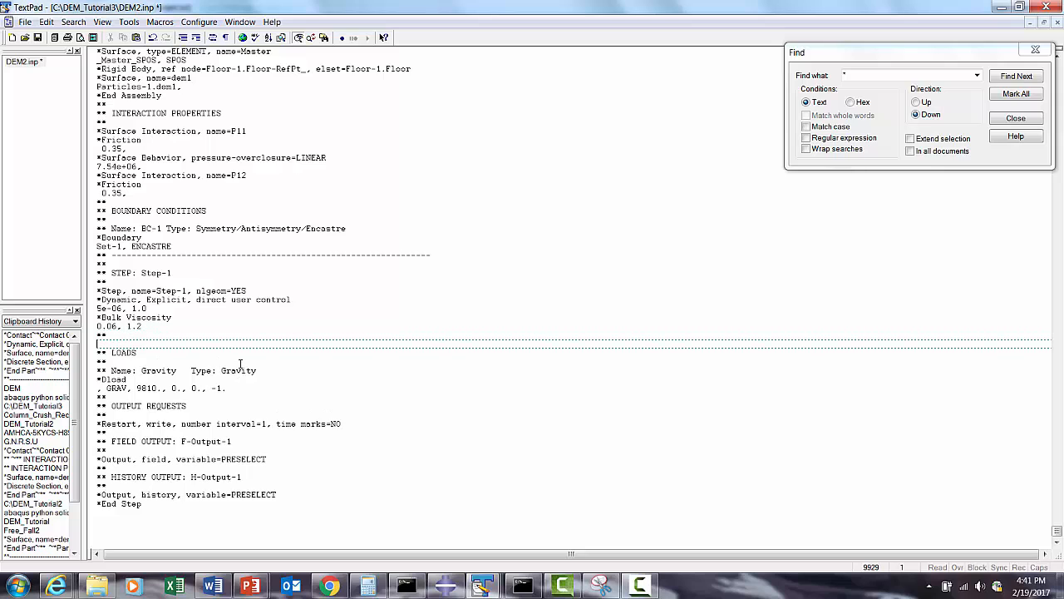
{"action": "key", "text": "ctrl+v"}
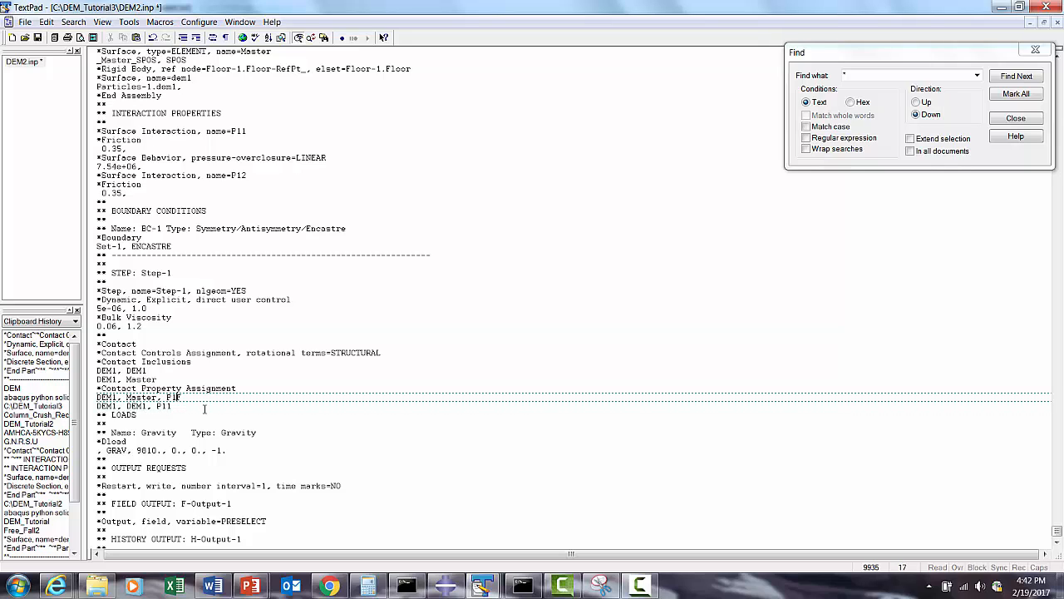
{"action": "type", "text": "2"}
{"action": "scroll", "coordinate": [194, 416], "scroll_direction": "down", "scroll_amount": 1}
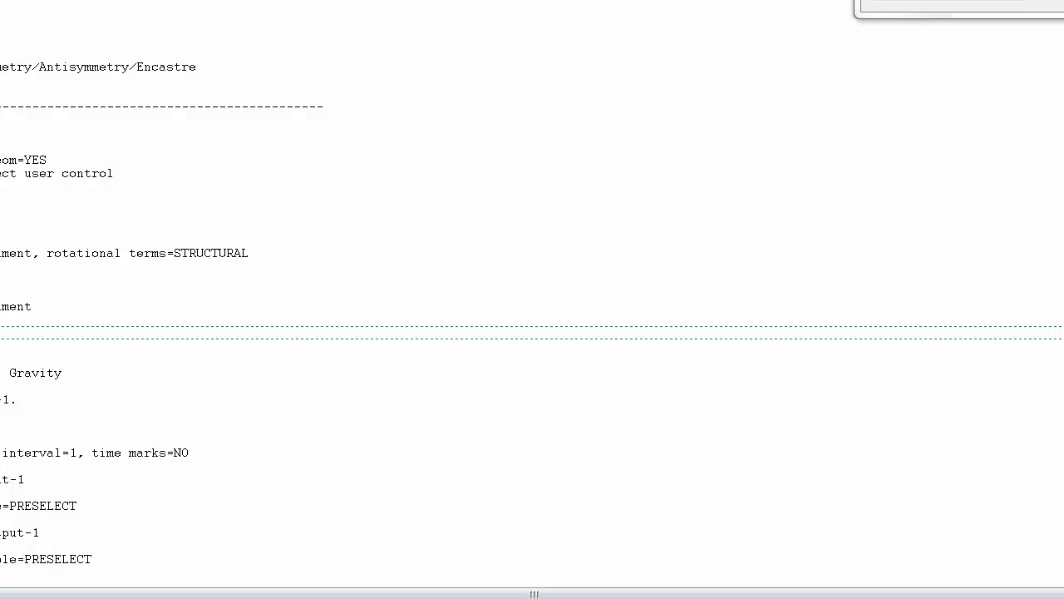
- Switch to the Abaqus Command window and run the DEM2 job interactively with abq6145, j=DEM2, and the cpus and int options
{"action": "left_click", "coordinate": [484, 598]}
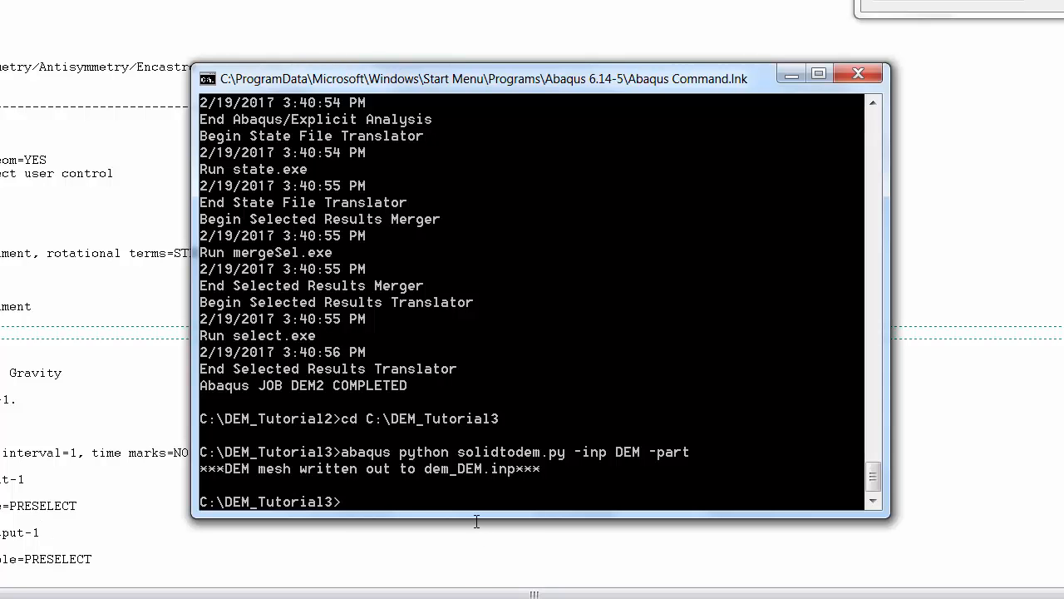
{"action": "type", "text": "abq6145 j=DEM2 CPUS"}
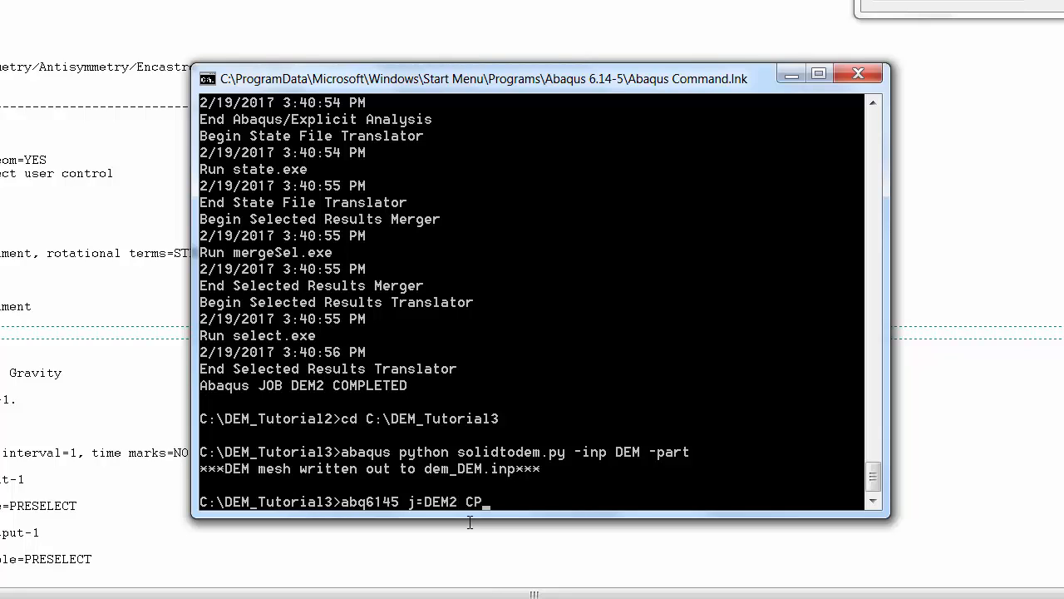
{"action": "key", "text": "BackSpace"}
{"action": "key", "text": "BackSpace"}
{"action": "key", "text": "BackSpace"}
{"action": "key", "text": "BackSpace"}
{"action": "type", "text": "cpus"}
{"action": "type", "text": "int"}
{"action": "key", "text": "Return"}
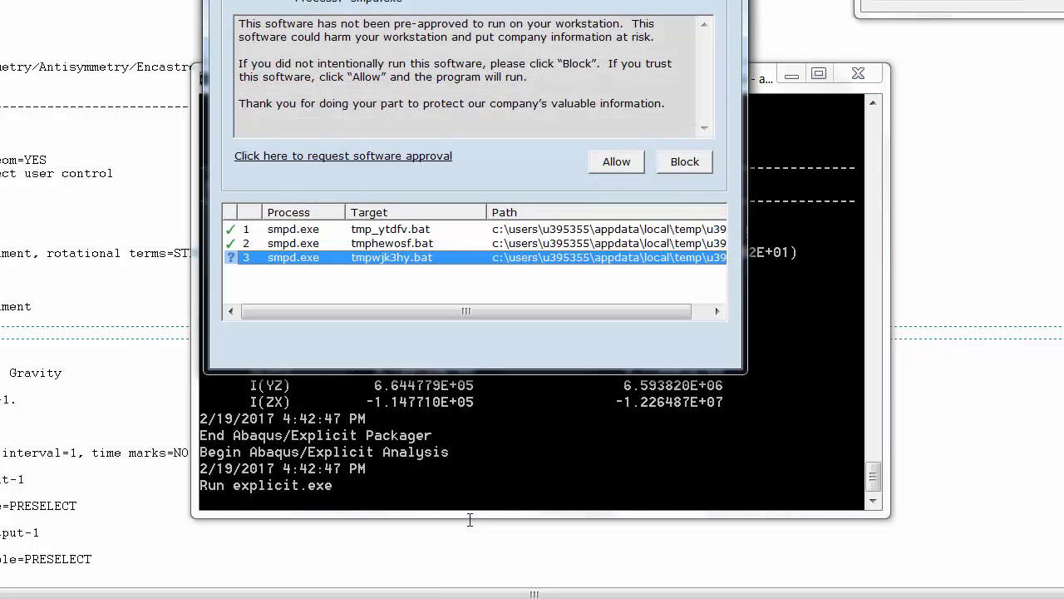
- Allow the smpd.exe process to run tmpwjk3hy.bat for the DEM2 analysis
{"action": "left_click", "coordinate": [615, 159]}
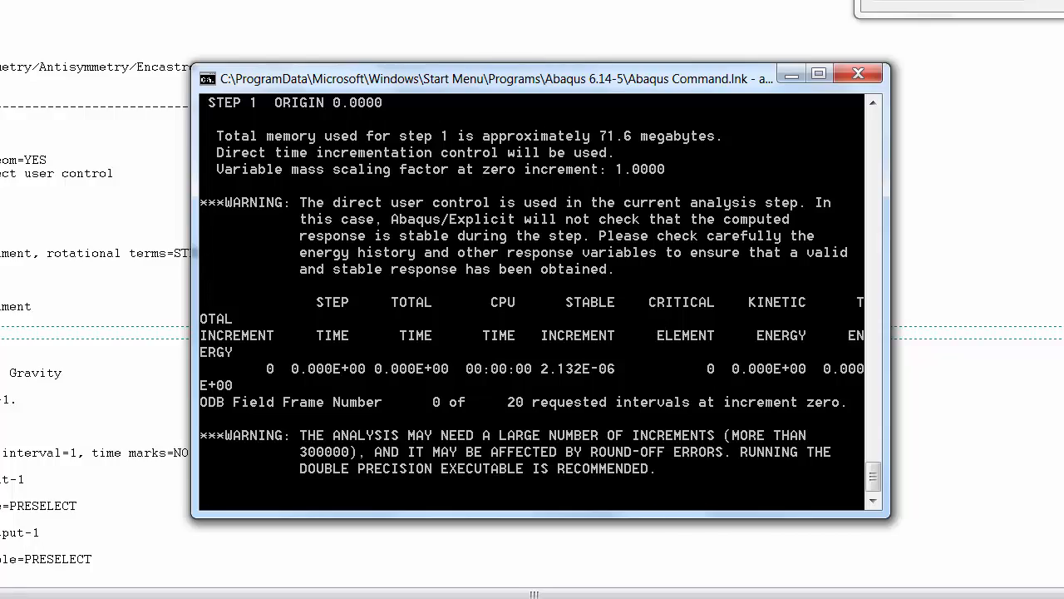
{"action": "left_click", "coordinate": [640, 586]}
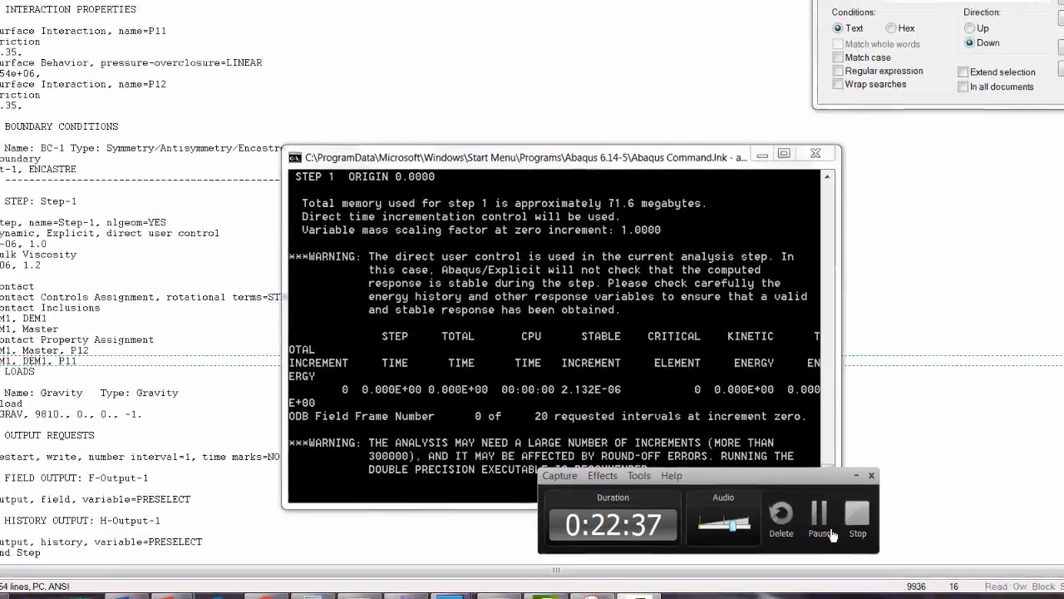
{"action": "left_click", "coordinate": [789, 514]}
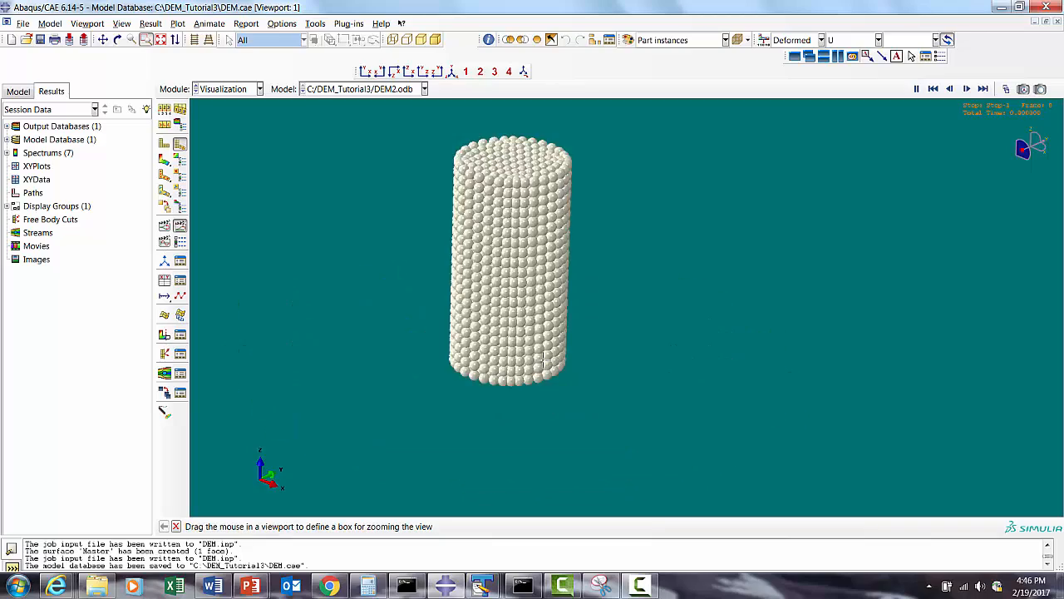
- View the U magnitude contours of the DEM2.odb results and play the time-history animation of the deformed particle column
{"action": "left_click", "coordinate": [163, 160]}
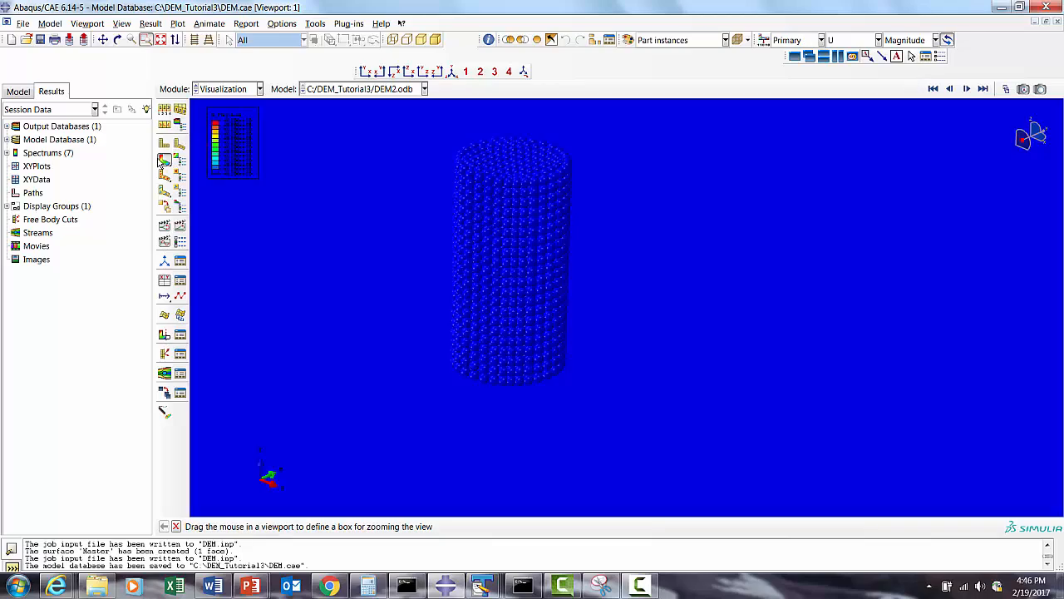
{"action": "left_click", "coordinate": [180, 224]}
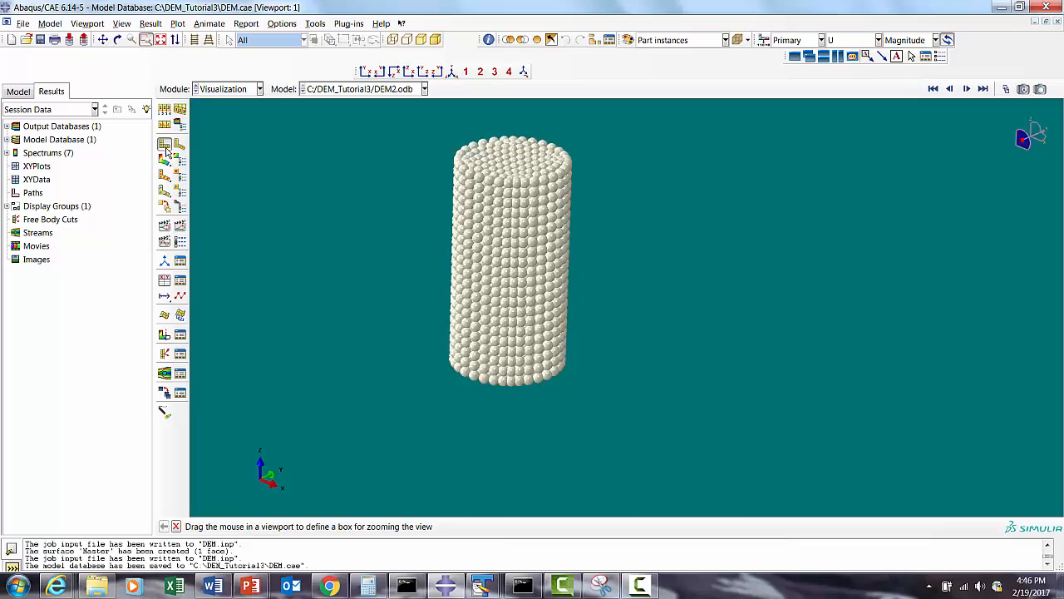
{"action": "left_click", "coordinate": [179, 226]}
{"action": "left_click", "coordinate": [180, 144]}
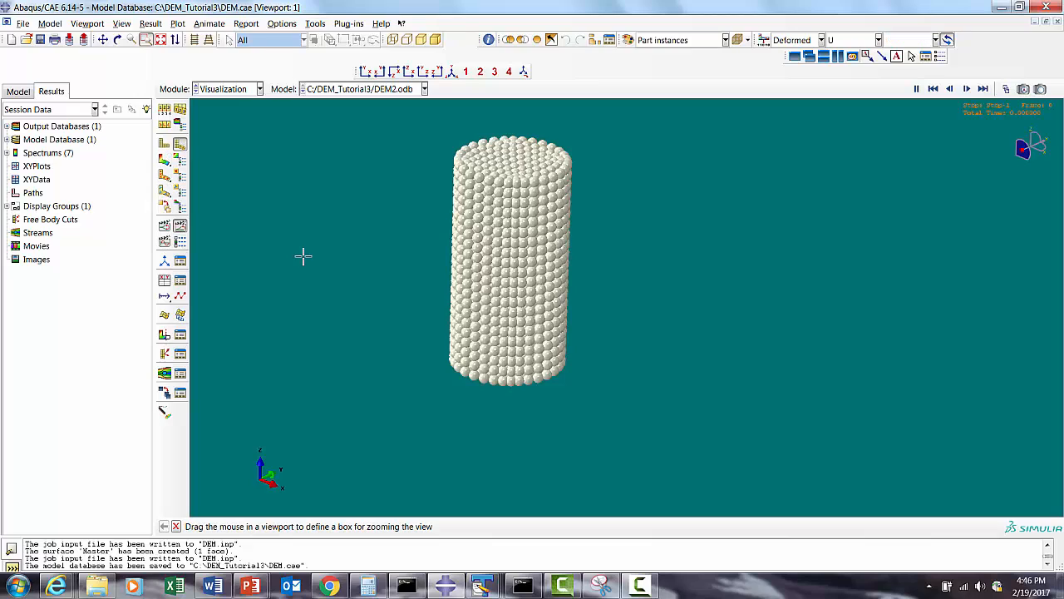